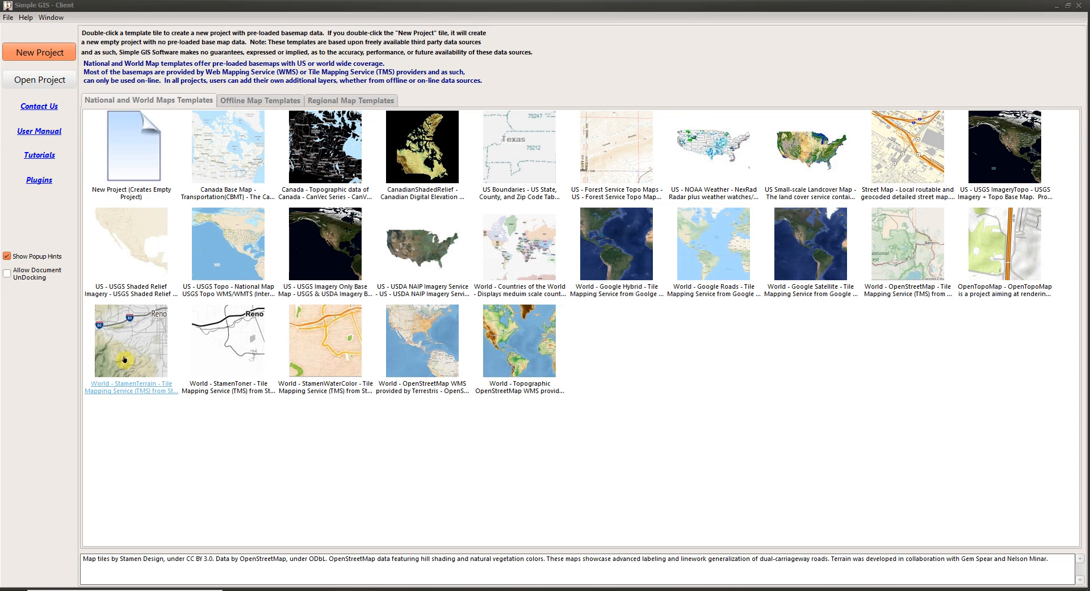
- Create a project from the World - StamenTerrain template and open the US Census wizard
{"action": "double_click", "coordinate": [124, 359]}
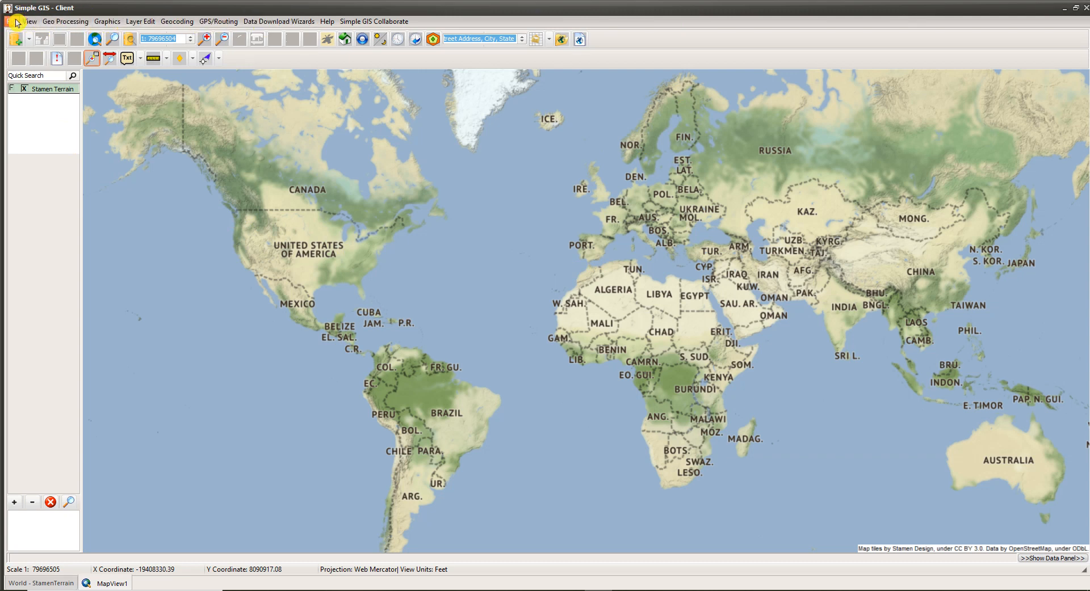
{"action": "left_click", "coordinate": [295, 24]}
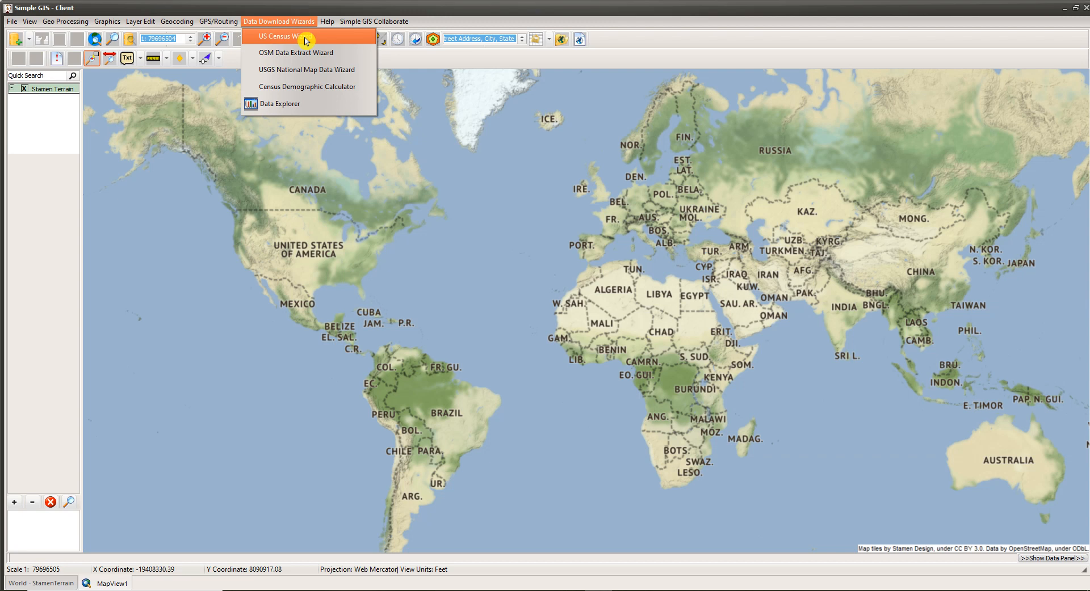
{"action": "left_click", "coordinate": [305, 38]}
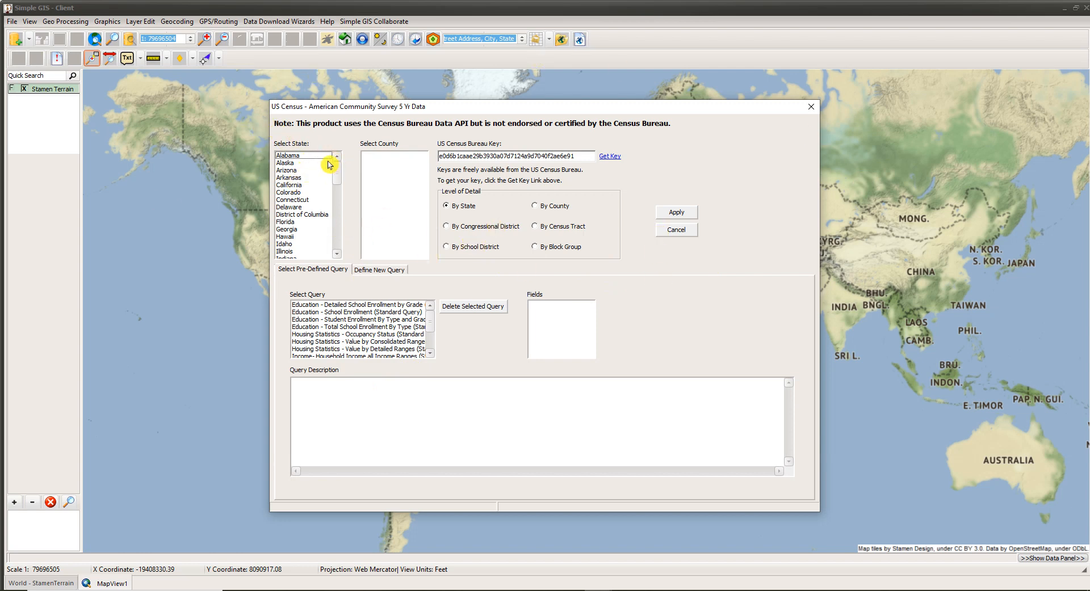
- Select all the states for the census download and choose the predefined query for household income by consolidated ranges
{"action": "left_click", "coordinate": [286, 158]}
{"action": "left_click", "coordinate": [289, 164], "text": "ctrl"}
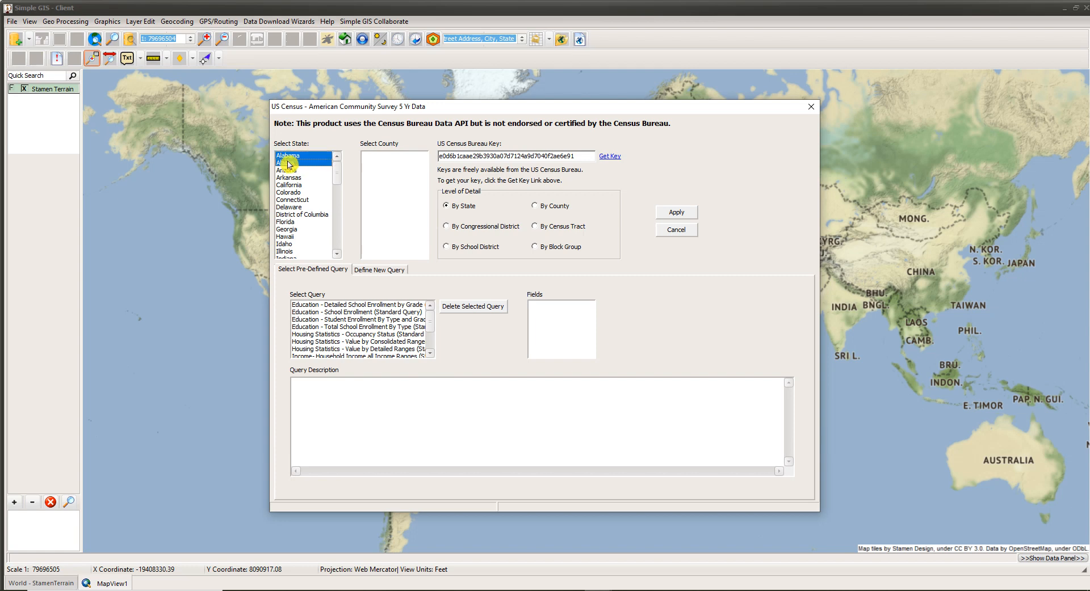
{"action": "left_click_drag", "start_coordinate": [288, 165], "coordinate": [284, 274]}
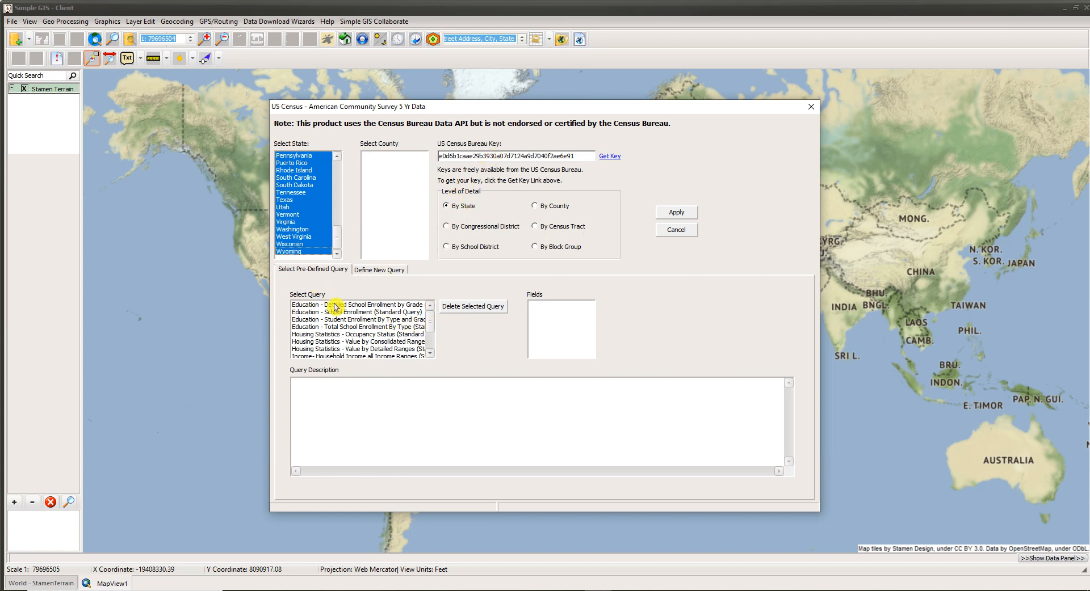
{"action": "left_click_drag", "start_coordinate": [431, 328], "coordinate": [431, 341]}
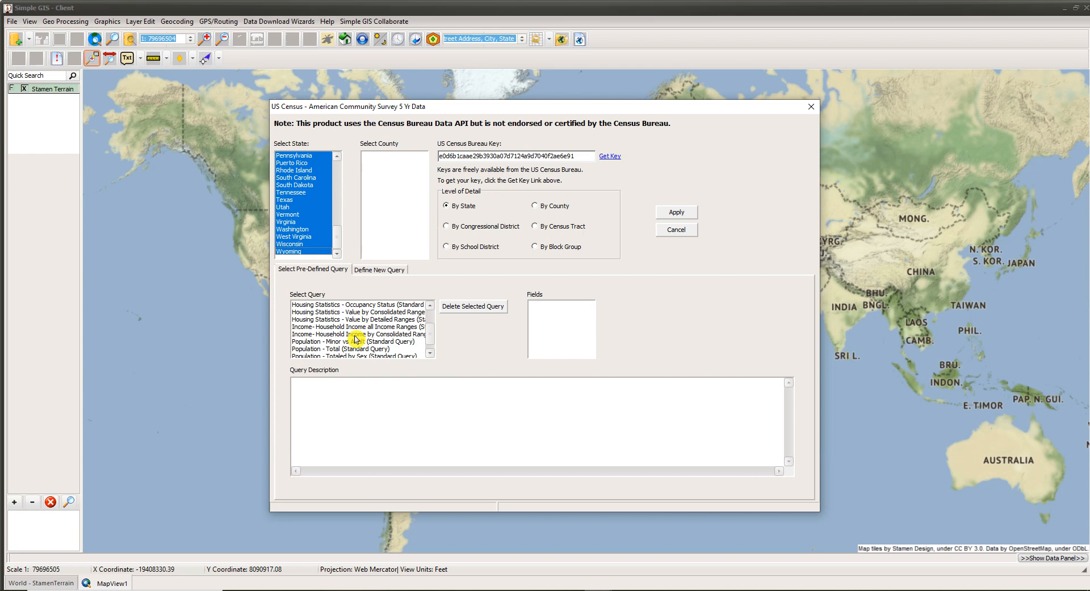
{"action": "left_click", "coordinate": [379, 335]}
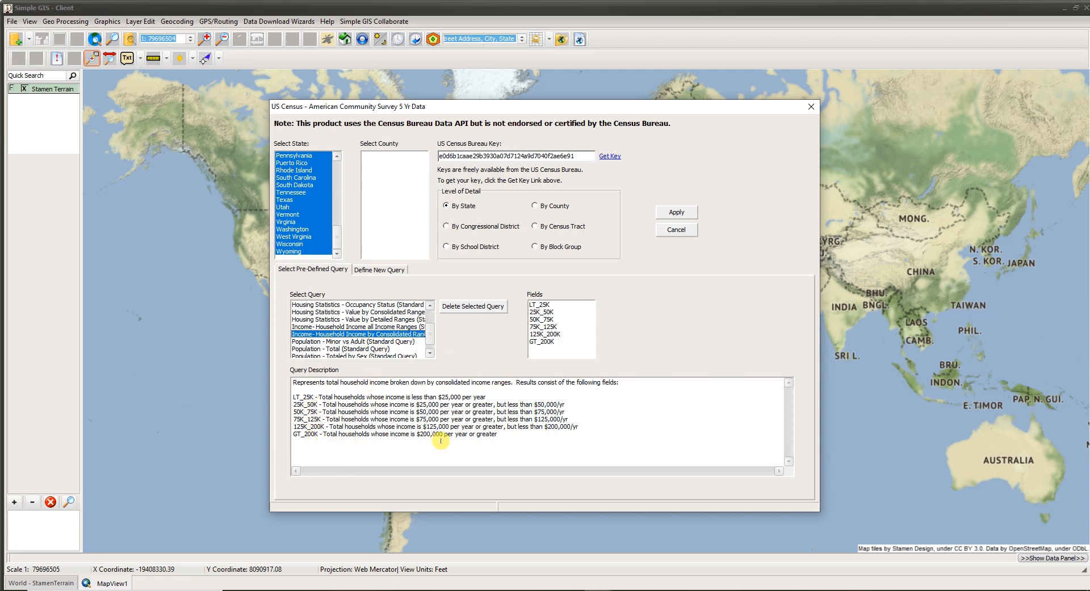
- Run the census query, save the result as shape file "HI - StateBoundaries" in the Demos folder, and add it to the current view
{"action": "left_click", "coordinate": [675, 214]}
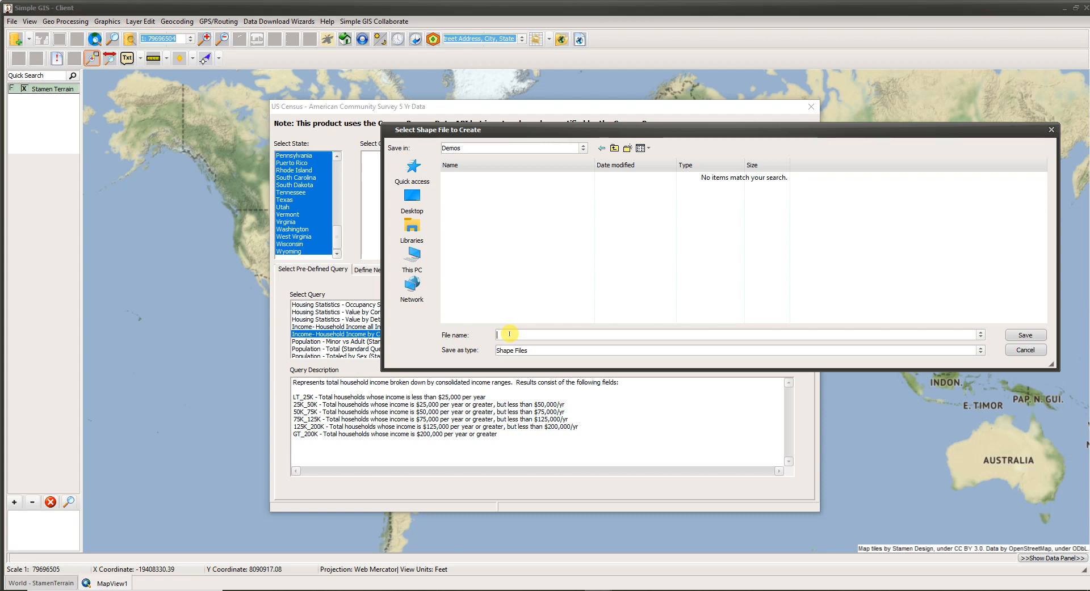
{"action": "type", "text": "H"}
{"action": "type", "text": "tateBoundaries"}
{"action": "left_click", "coordinate": [1013, 338]}
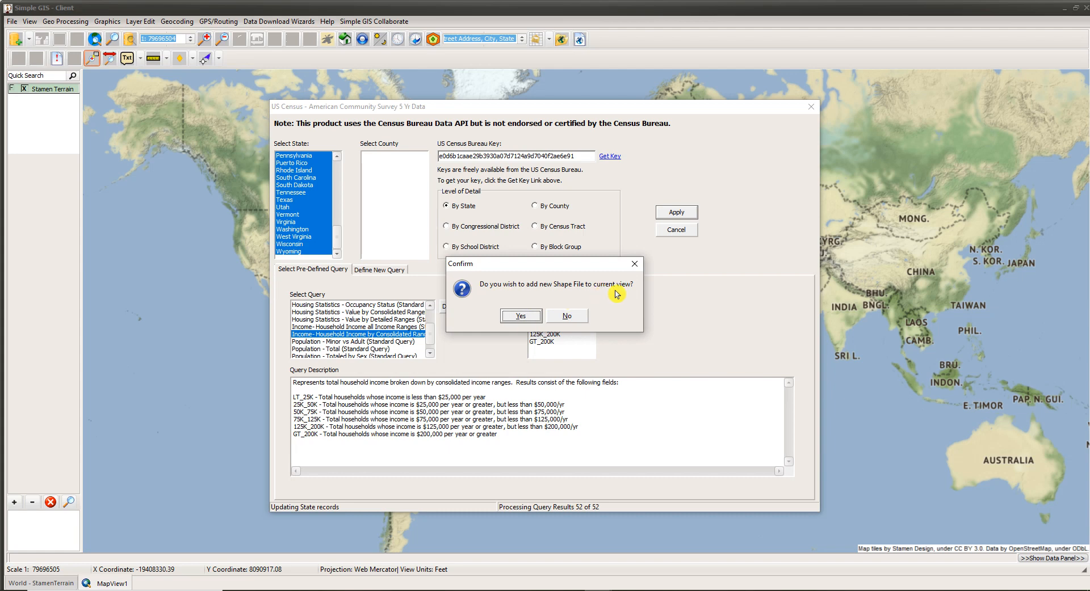
{"action": "left_click", "coordinate": [521, 317]}
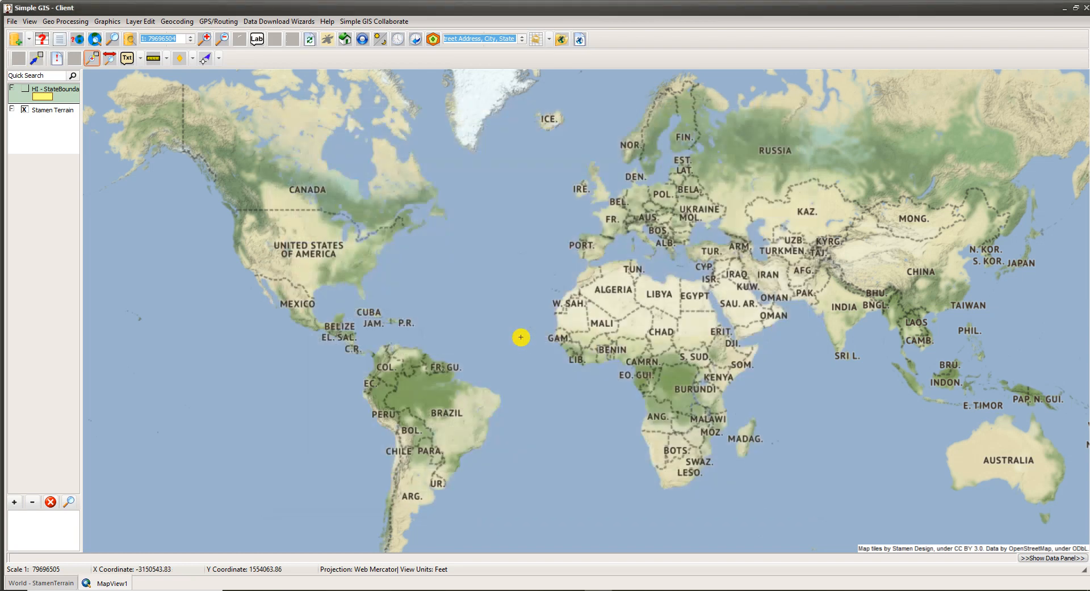
- Rename the new census layer as "State Boundaries" in its layer properties
{"action": "double_click", "coordinate": [56, 101]}
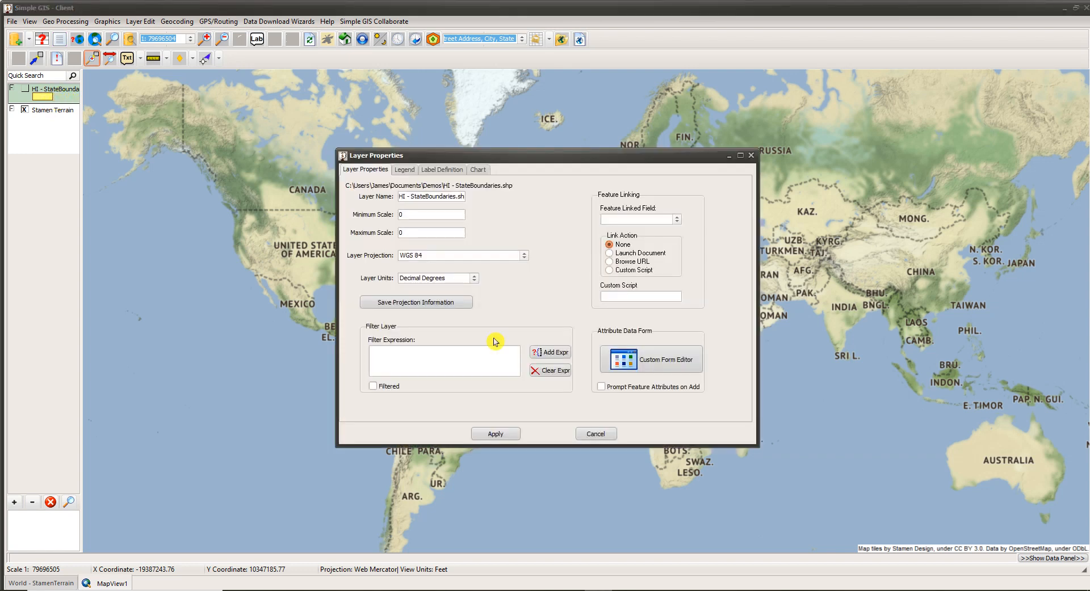
{"action": "left_click_drag", "start_coordinate": [400, 196], "coordinate": [506, 199]}
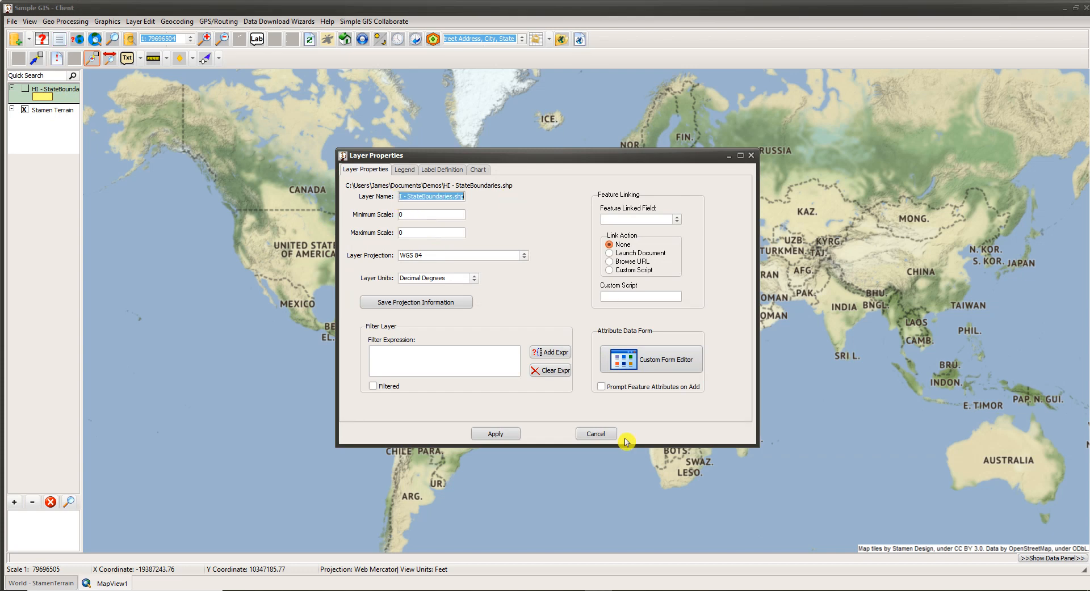
{"action": "type", "text": "State Bounda"}
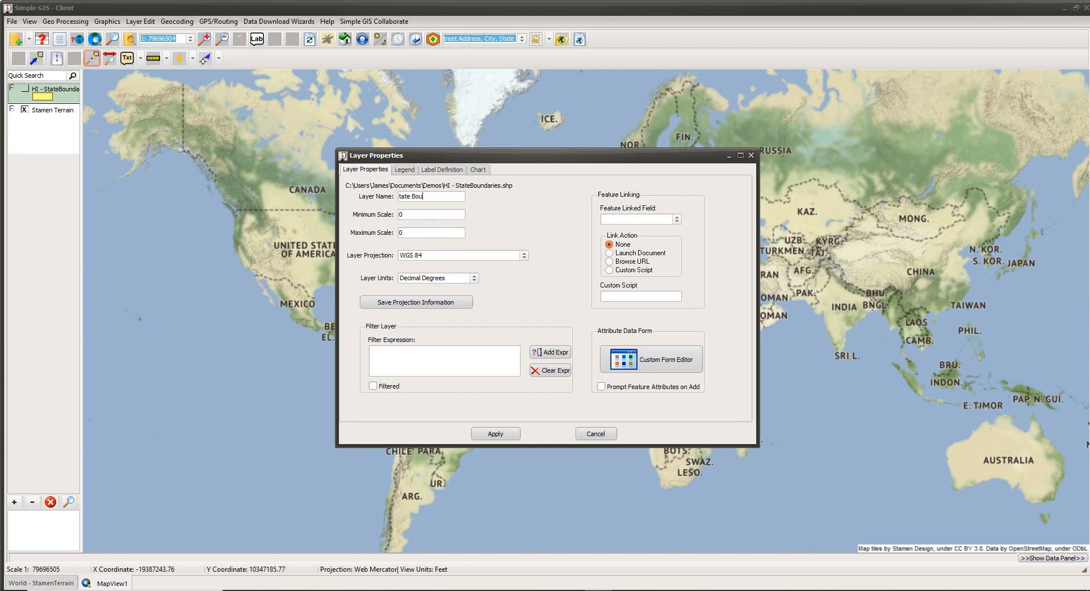
{"action": "type", "text": "ries"}
- Give the State Boundaries layer the white-filled symbol with a blue outline and turn the layer on
{"action": "left_click", "coordinate": [408, 172]}
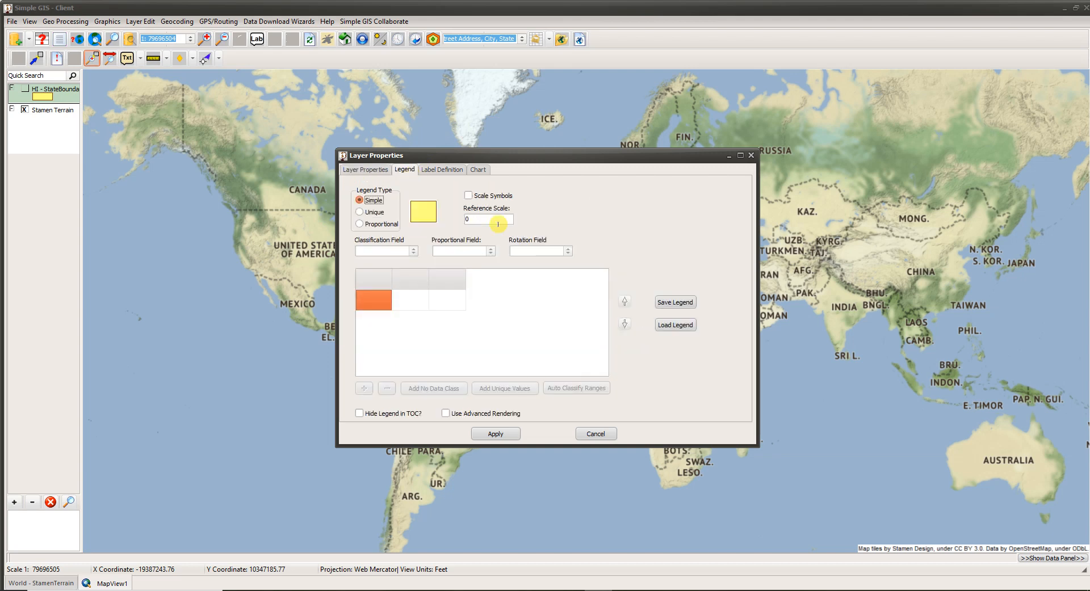
{"action": "left_click", "coordinate": [425, 214]}
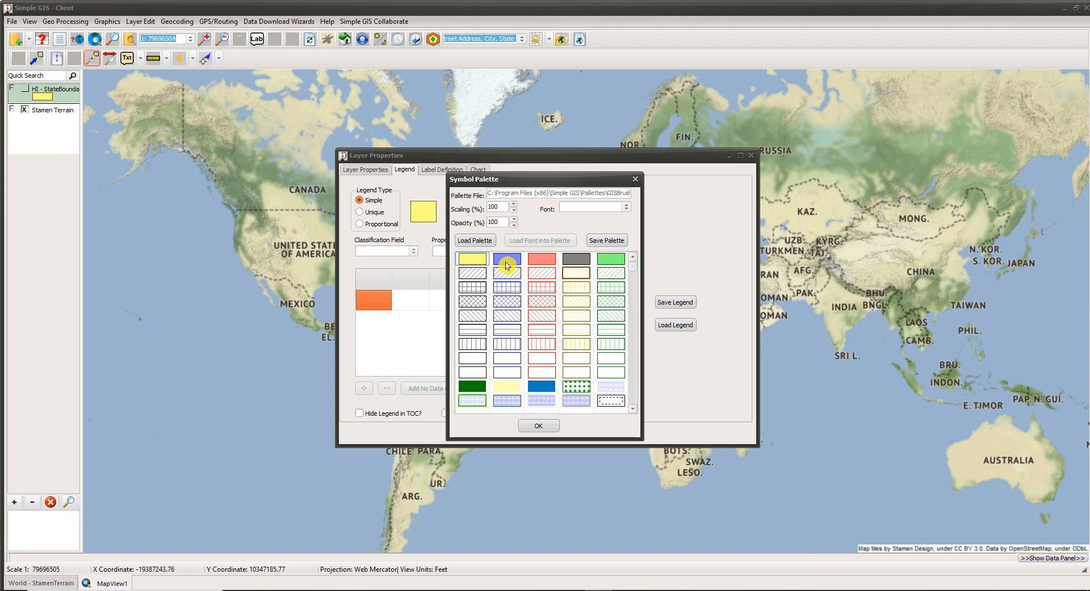
{"action": "left_click", "coordinate": [508, 361]}
{"action": "left_click", "coordinate": [539, 427]}
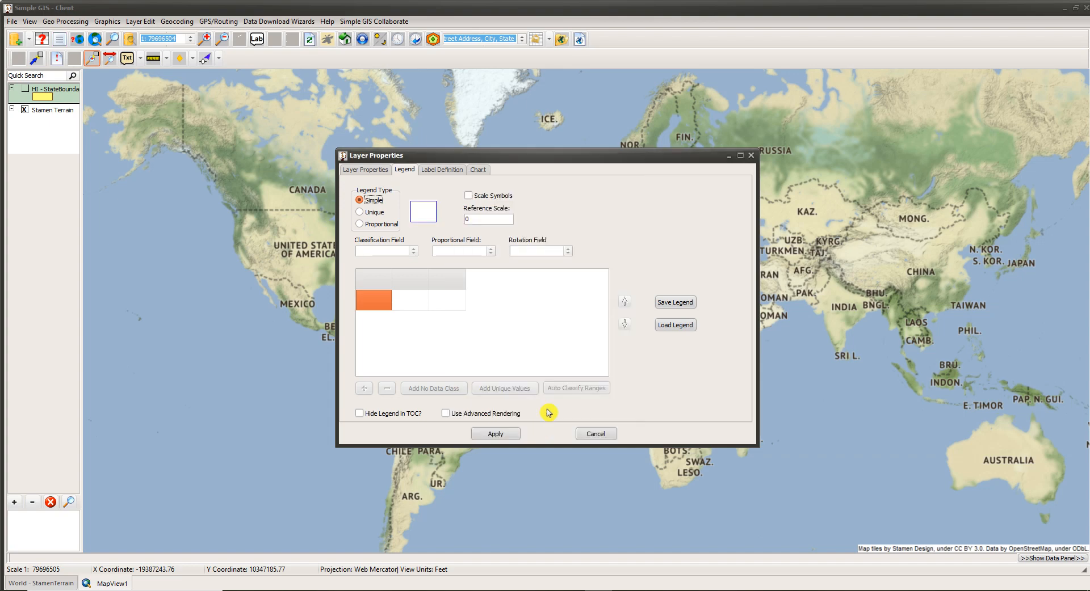
{"action": "left_click", "coordinate": [494, 435]}
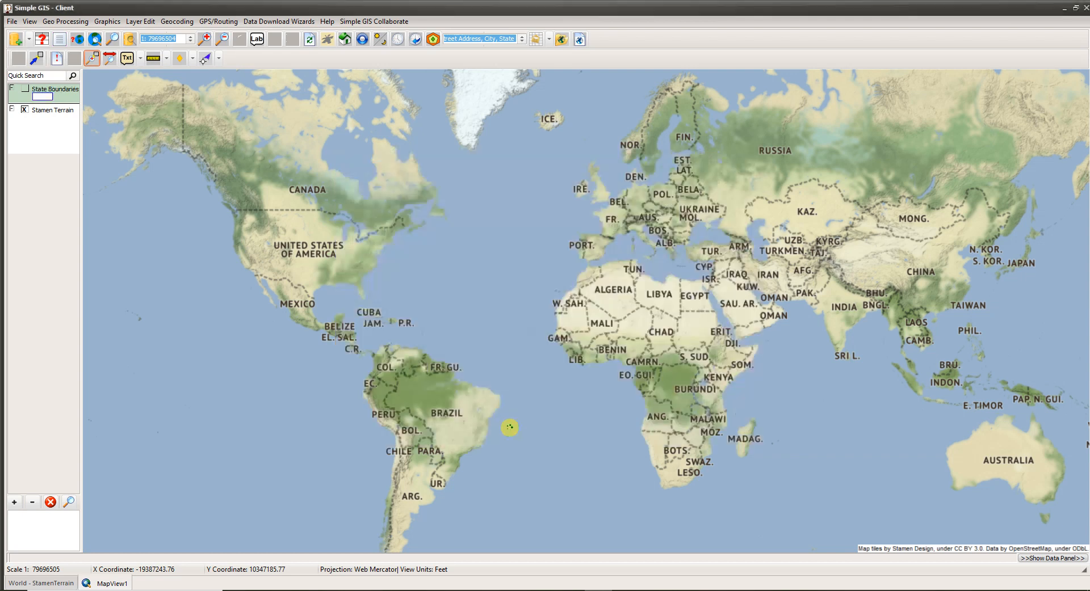
{"action": "left_click", "coordinate": [23, 89]}
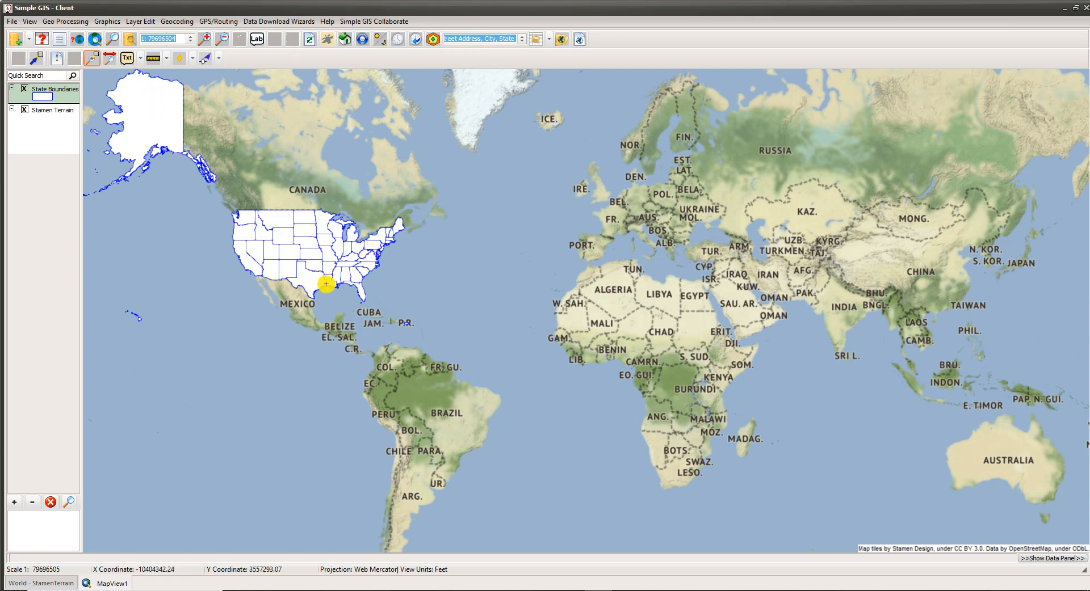
- Change the State Boundaries symbol to the unfilled blue outline so the basemap shows through
{"action": "double_click", "coordinate": [49, 99]}
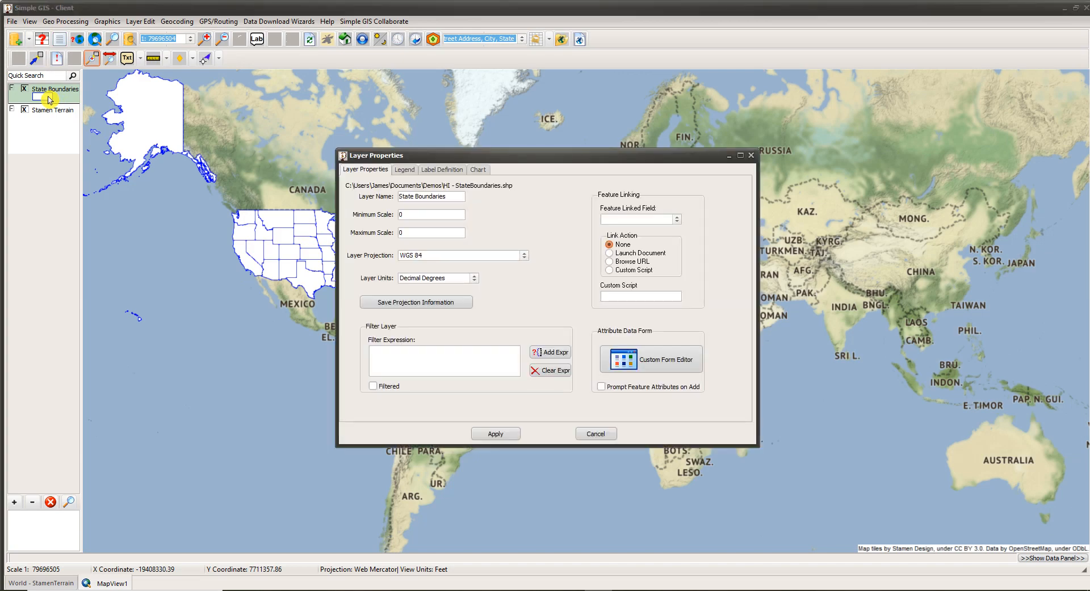
{"action": "left_click", "coordinate": [405, 170]}
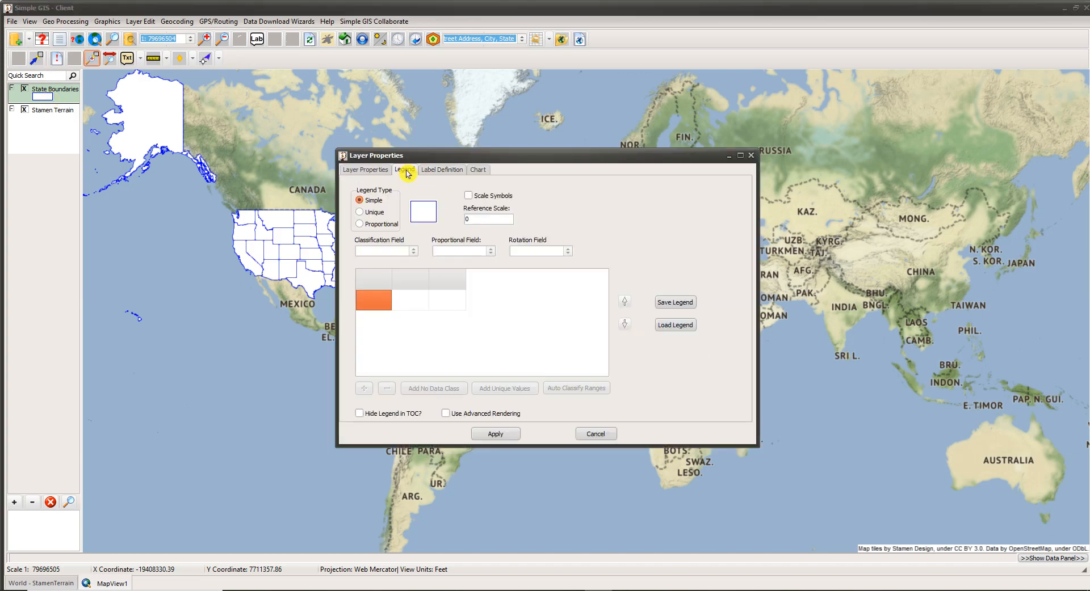
{"action": "left_click", "coordinate": [424, 221]}
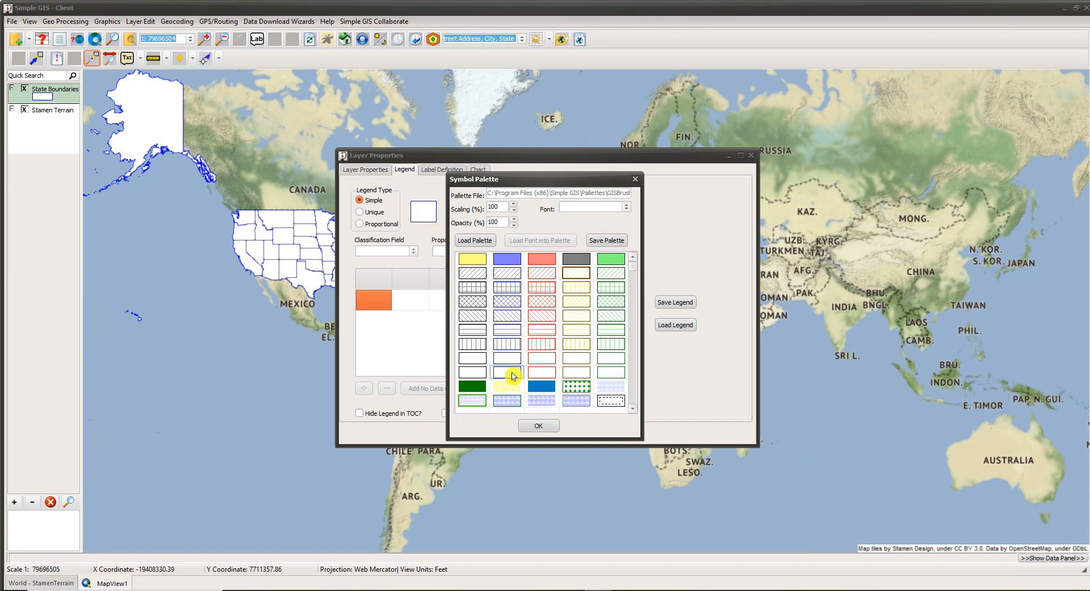
{"action": "left_click", "coordinate": [539, 428]}
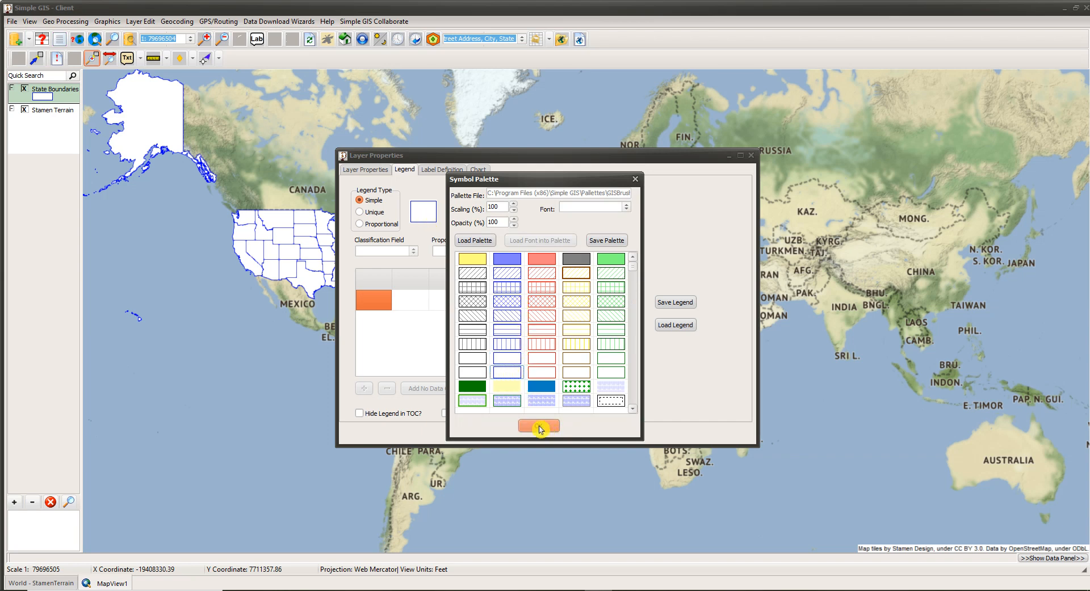
{"action": "left_click", "coordinate": [511, 432]}
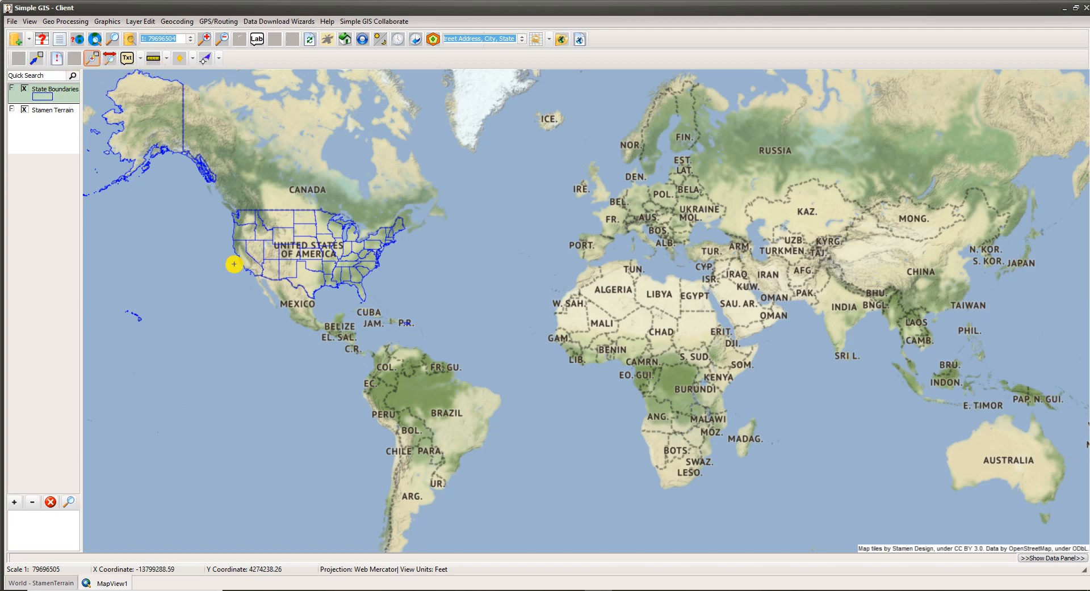
- Frame the map on the United States to examine the state outlines over the terrain basemap
{"action": "left_click_drag", "start_coordinate": [231, 261], "coordinate": [473, 363]}
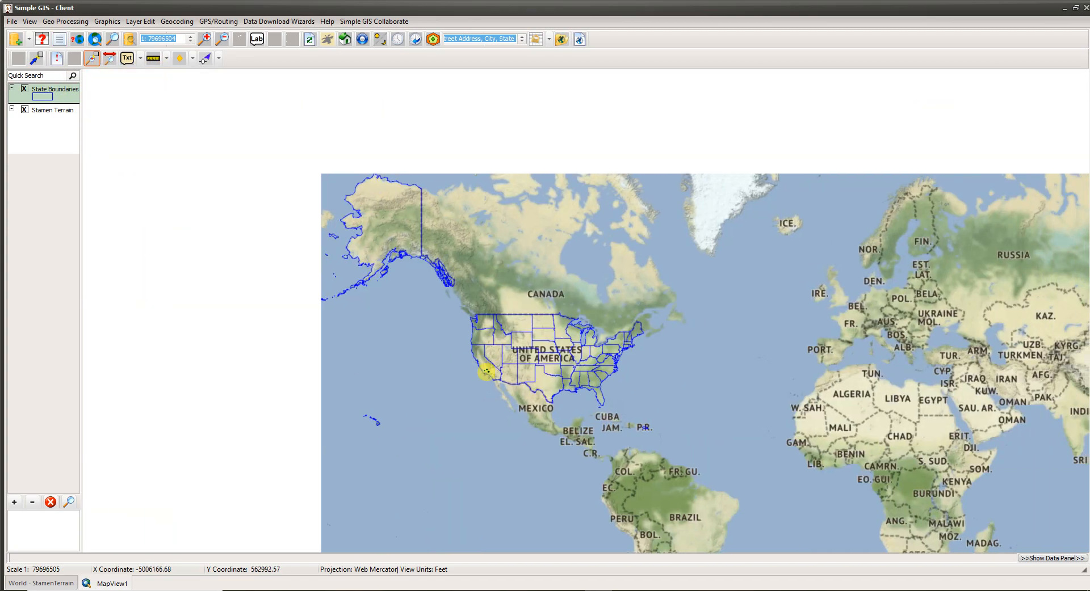
{"action": "scroll", "coordinate": [485, 371], "scroll_direction": "up", "scroll_amount": 3}
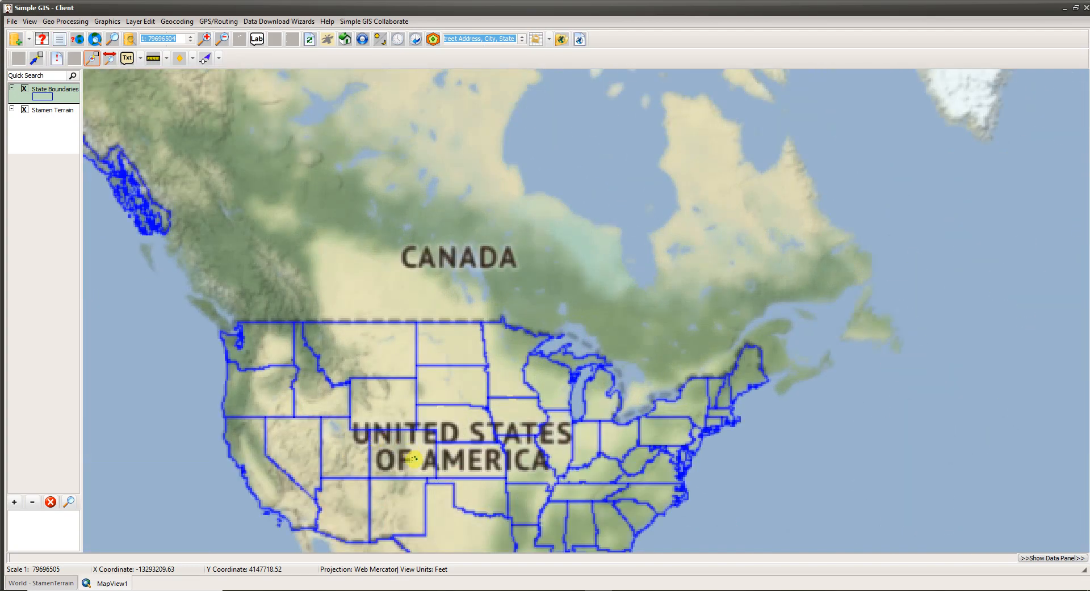
{"action": "left_click_drag", "start_coordinate": [413, 460], "coordinate": [545, 301]}
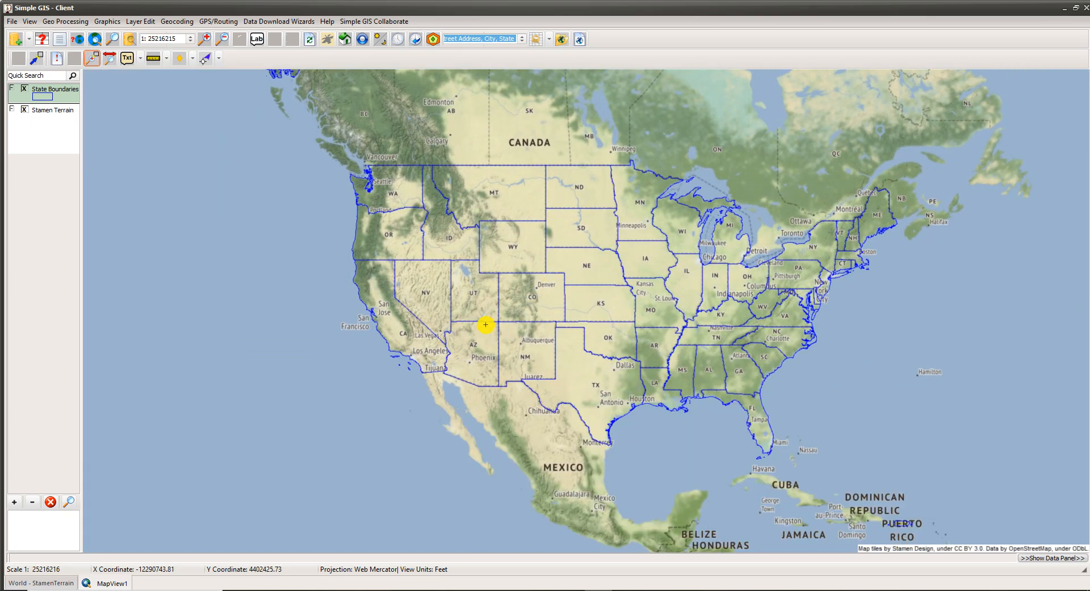
{"action": "scroll", "coordinate": [486, 325], "scroll_direction": "down", "scroll_amount": 1}
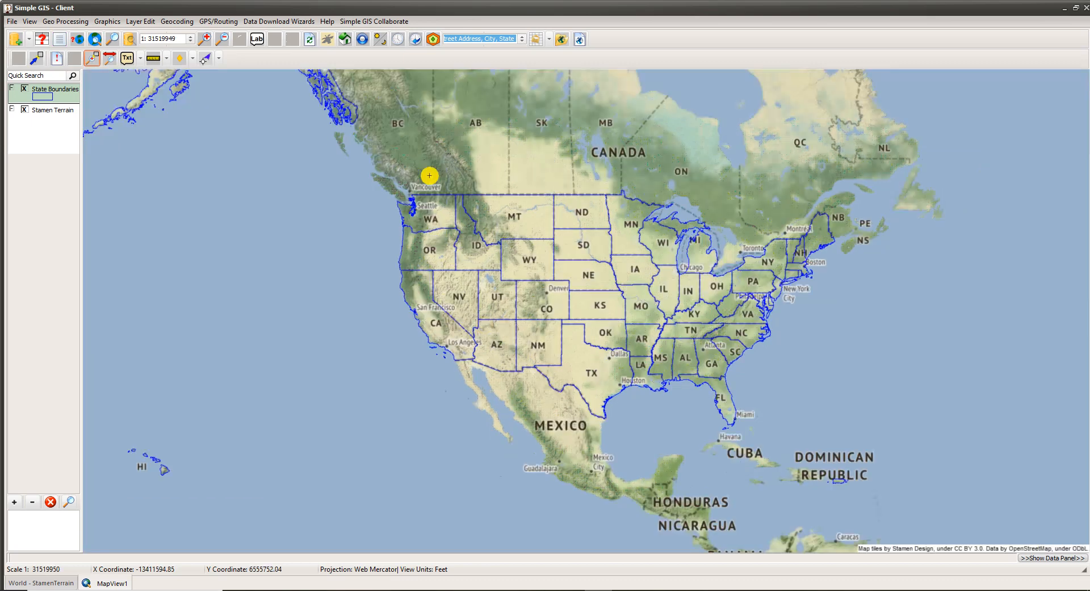
{"action": "left_click_drag", "start_coordinate": [428, 171], "coordinate": [448, 228]}
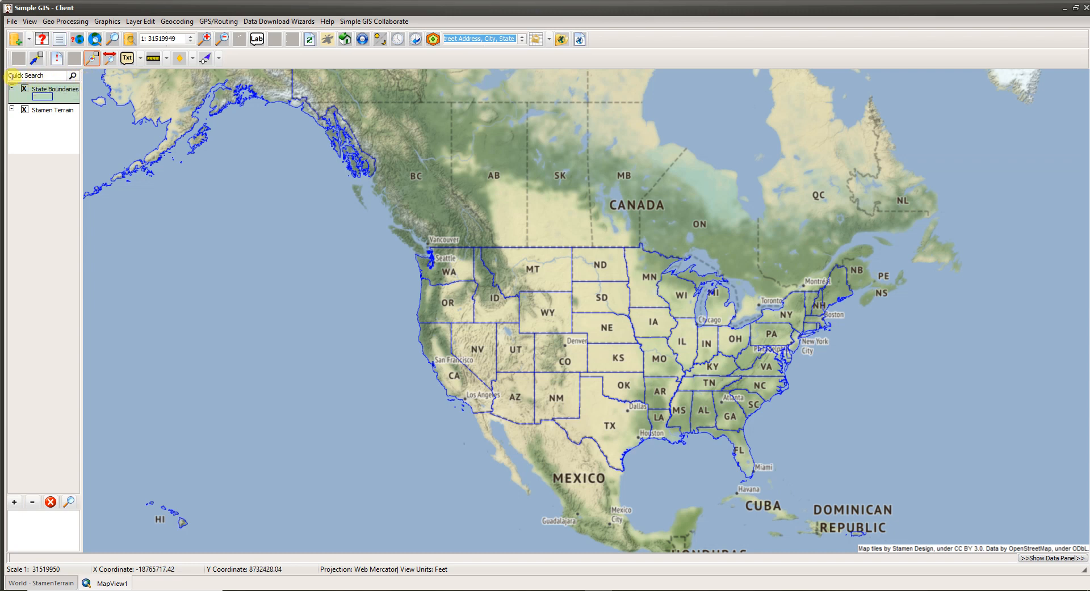
- Start configuring Quick Search for the map, using State Boundaries as the search layer
{"action": "left_click", "coordinate": [50, 76]}
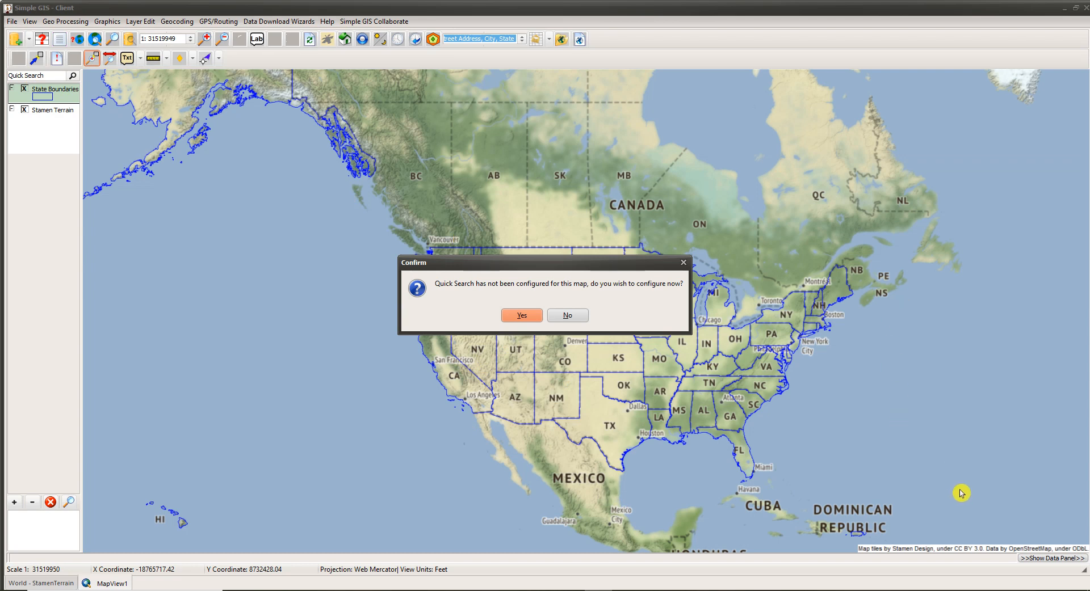
{"action": "left_click", "coordinate": [521, 316]}
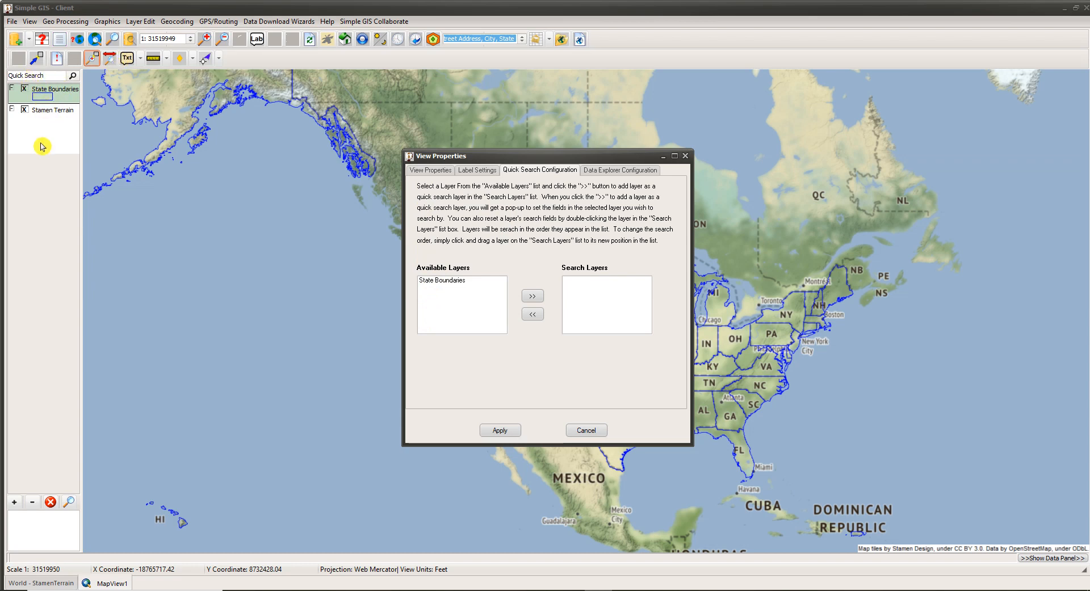
{"action": "left_click", "coordinate": [456, 282]}
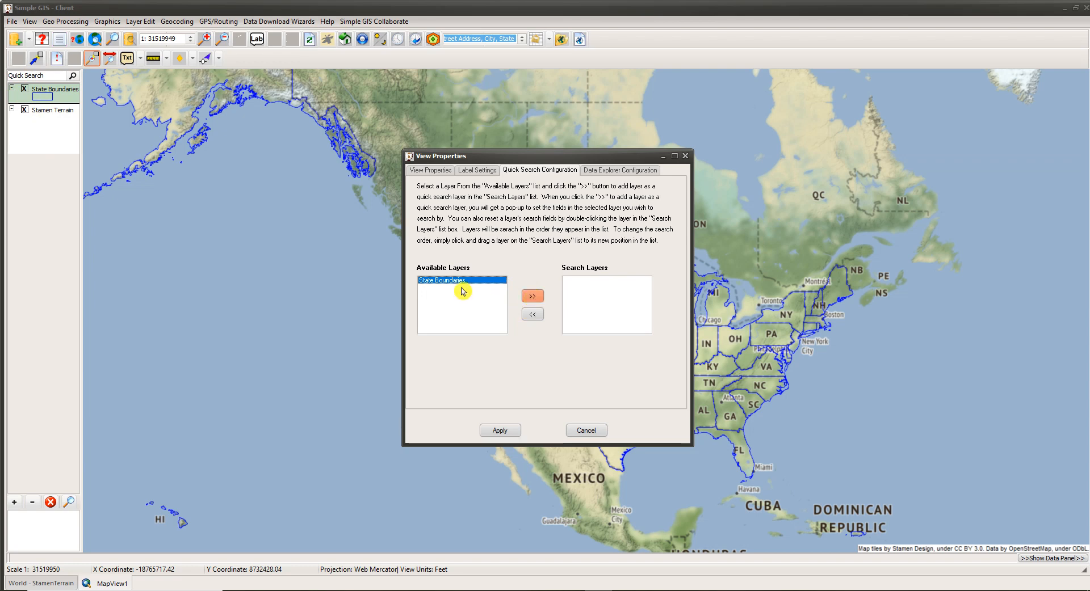
{"action": "left_click", "coordinate": [536, 303]}
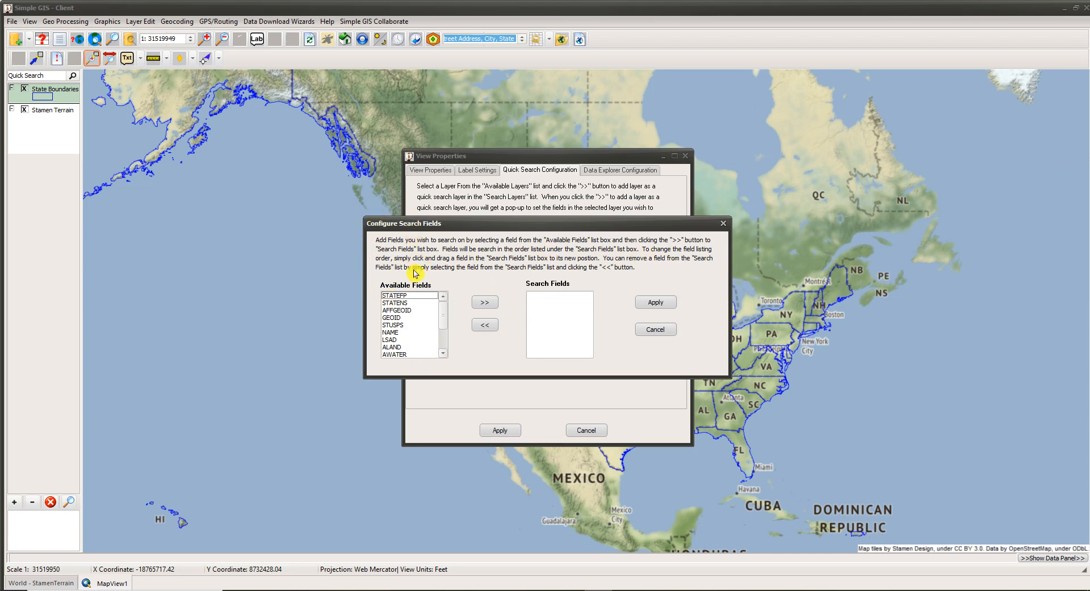
- Add STUSPS and NAME as the Quick Search fields for State Boundaries and apply the configuration
{"action": "left_click", "coordinate": [394, 326]}
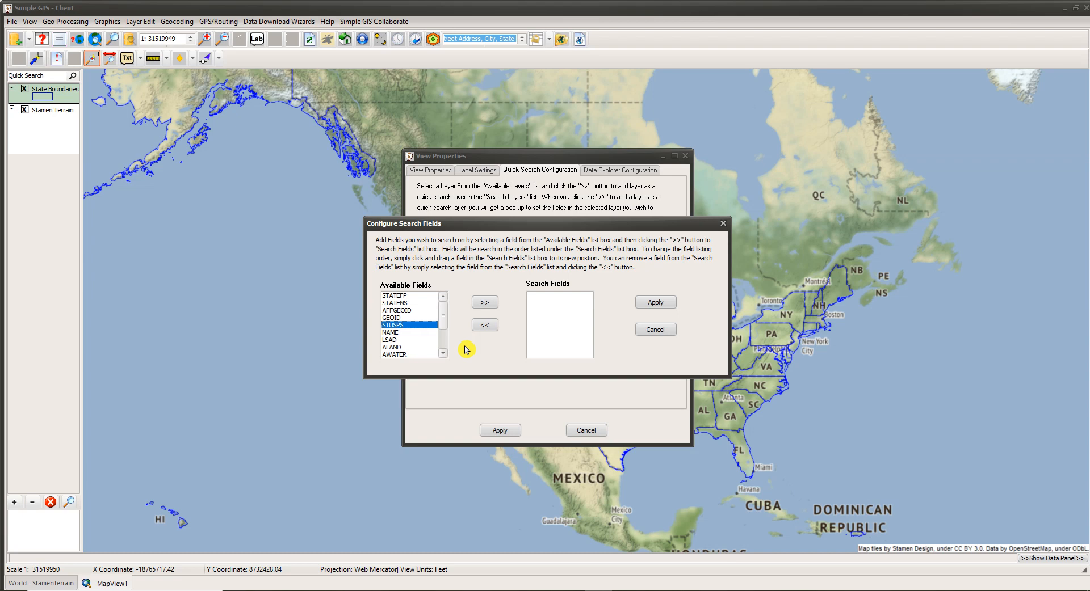
{"action": "left_click", "coordinate": [484, 304]}
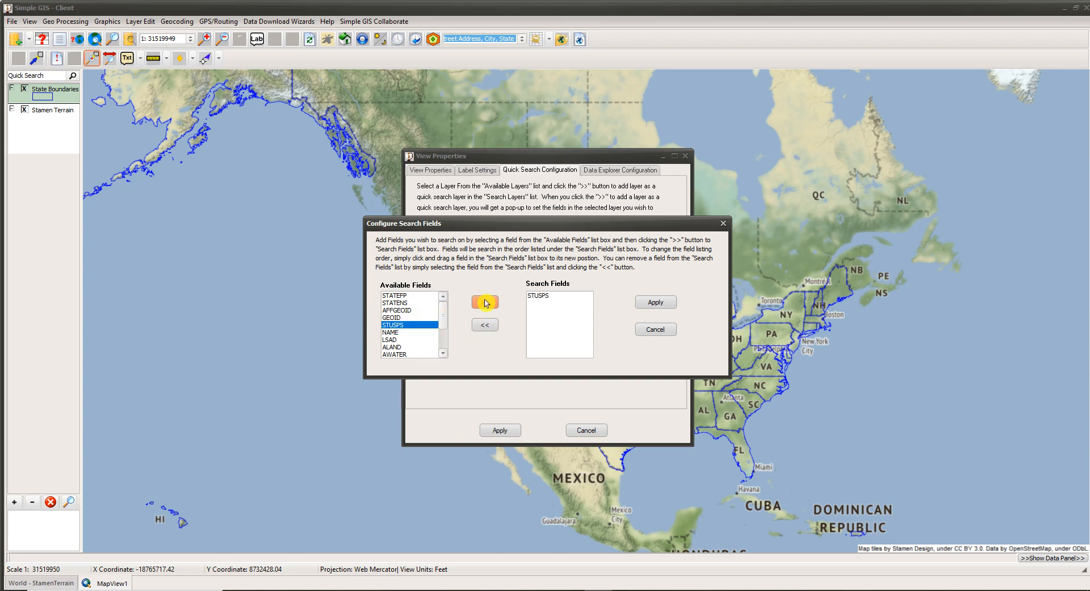
{"action": "left_click", "coordinate": [392, 334]}
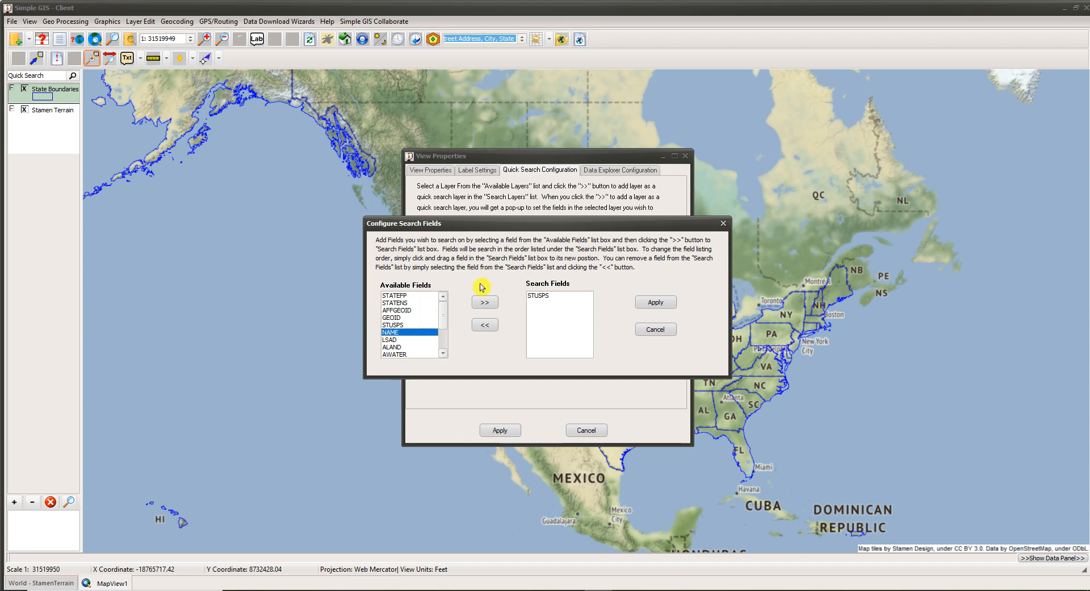
{"action": "left_click", "coordinate": [485, 302]}
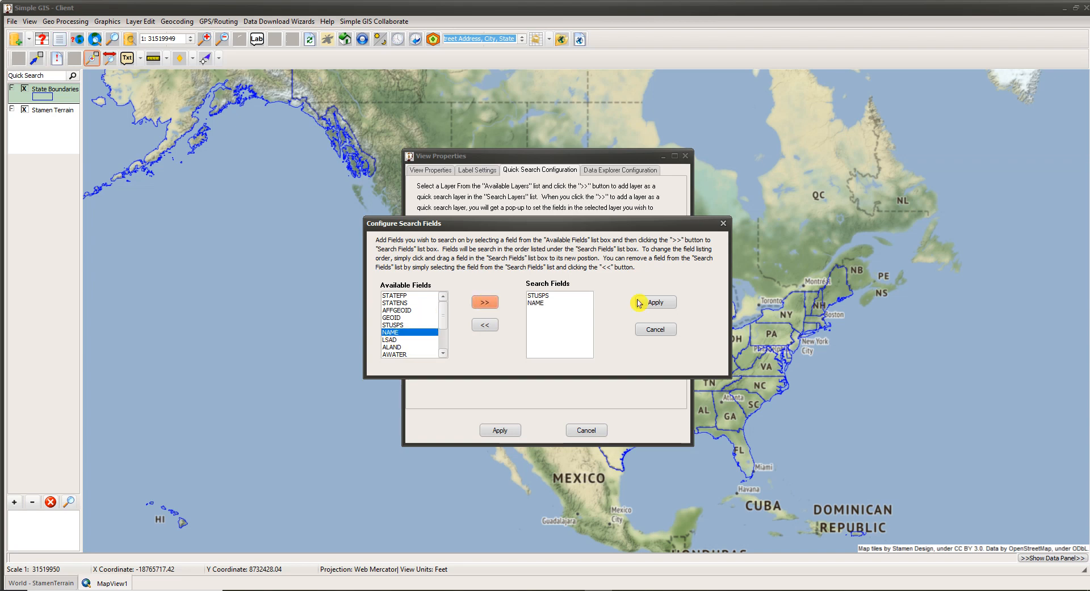
{"action": "left_click", "coordinate": [668, 306]}
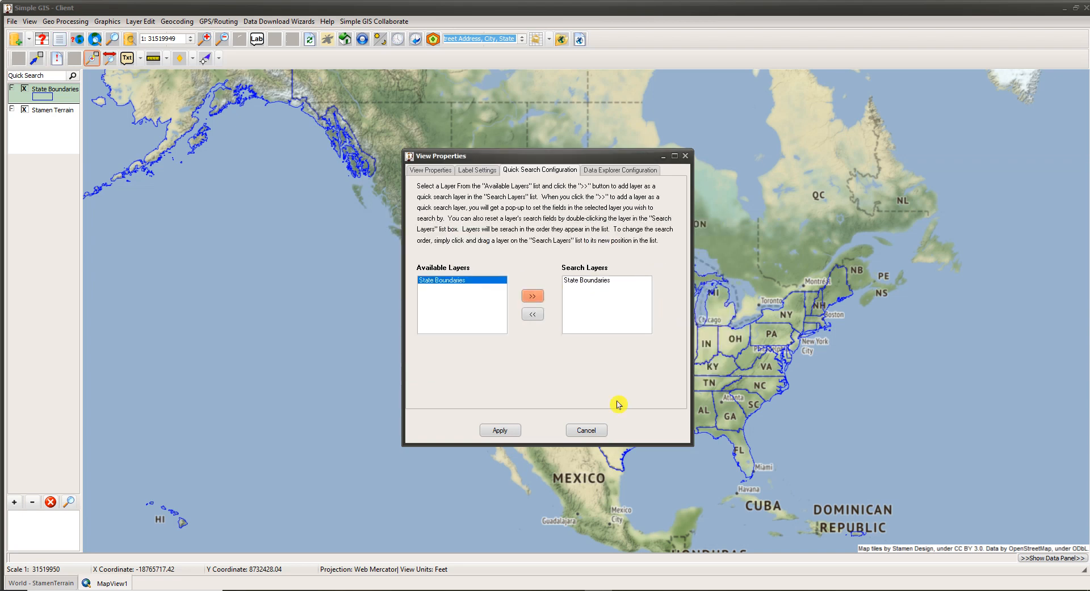
{"action": "left_click", "coordinate": [514, 432]}
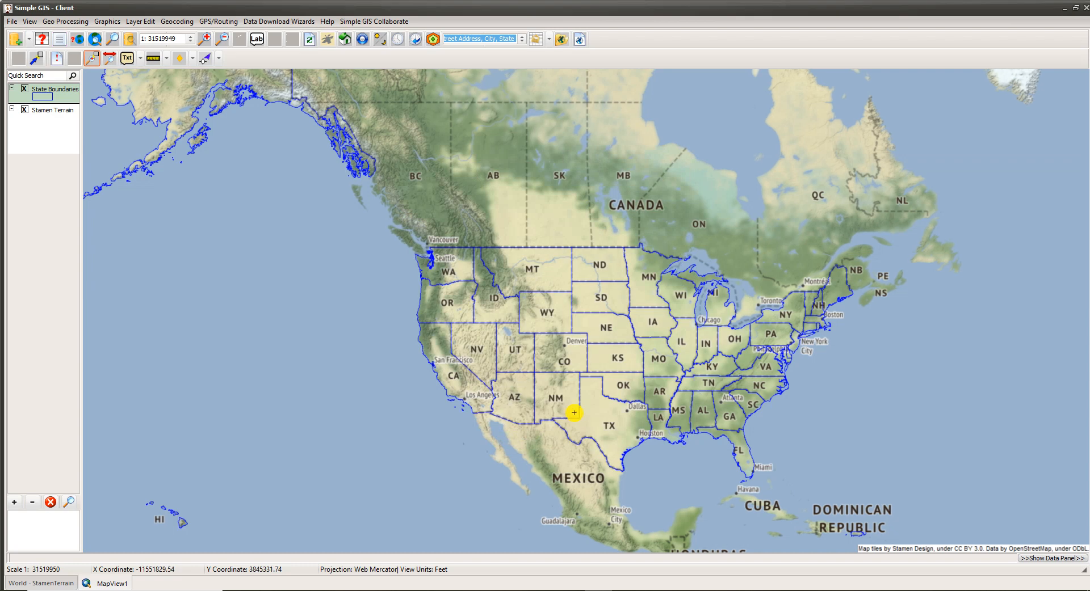
- Test Quick Search on the map by searching for "ky" and "ohio"
{"action": "left_click", "coordinate": [47, 77]}
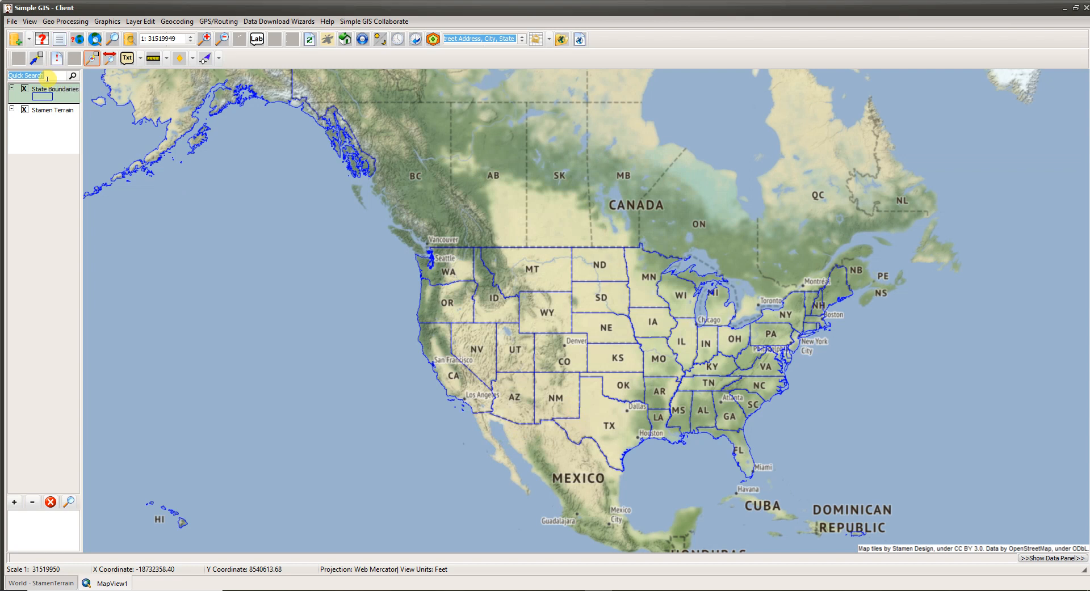
{"action": "type", "text": "ky"}
{"action": "key", "text": "Return"}
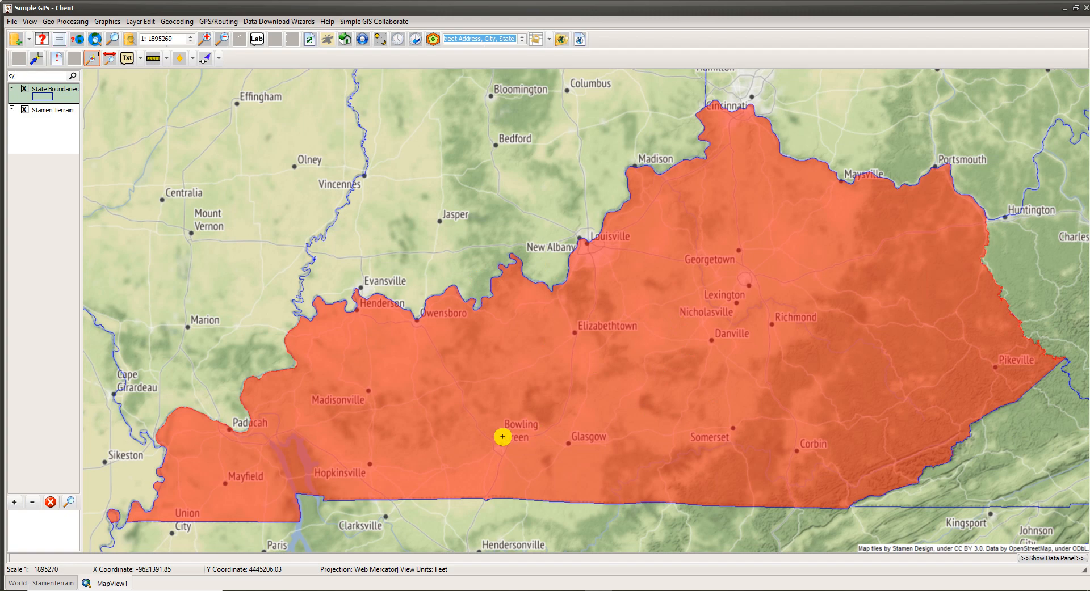
{"action": "left_click_drag", "start_coordinate": [28, 76], "coordinate": [4, 76]}
{"action": "type", "text": "ohio"}
{"action": "left_click", "coordinate": [722, 436]}
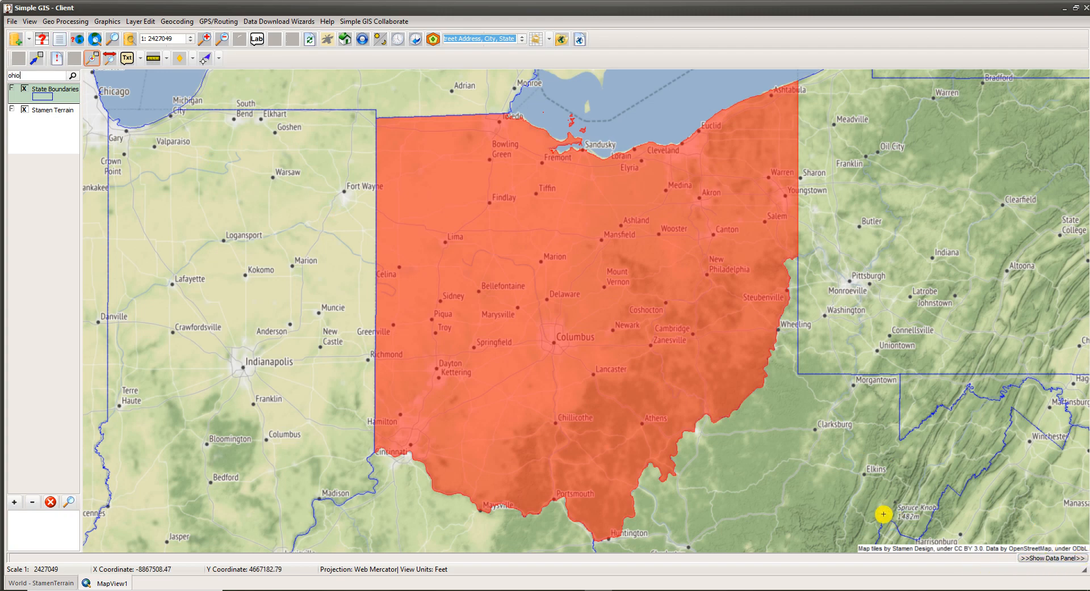
- Start configuring the map's Data Explorer panel, using State Boundaries as the data explore layer
{"action": "left_click", "coordinate": [1051, 560]}
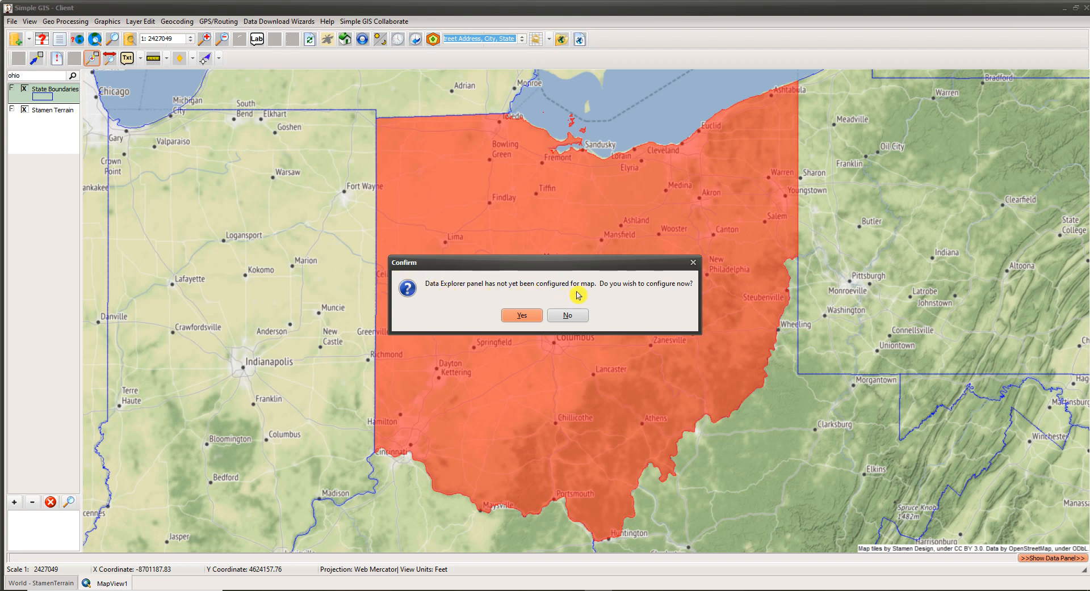
{"action": "left_click", "coordinate": [534, 319]}
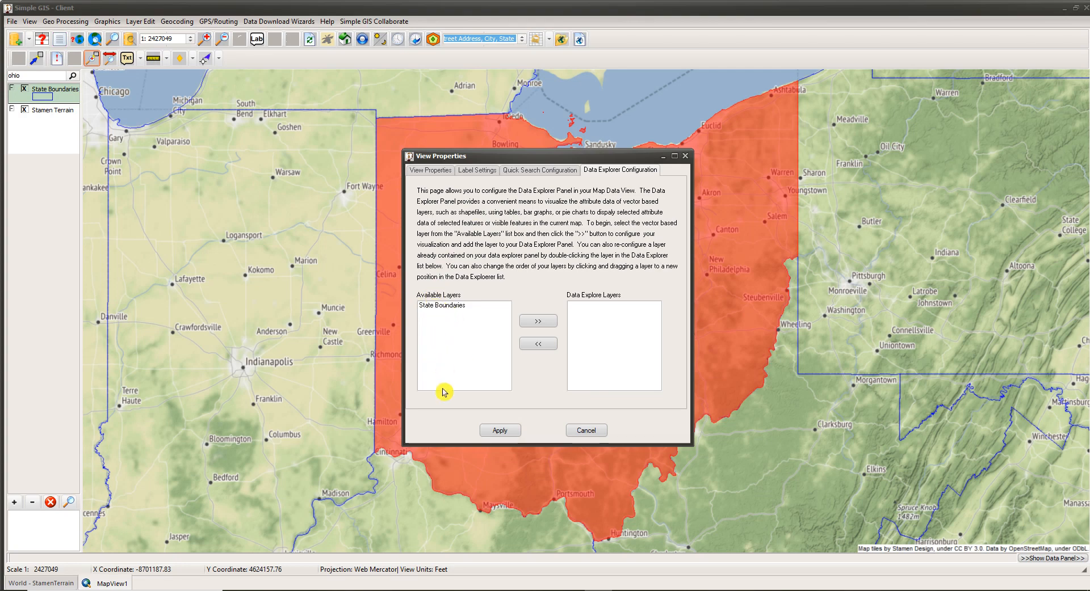
{"action": "left_click", "coordinate": [443, 306]}
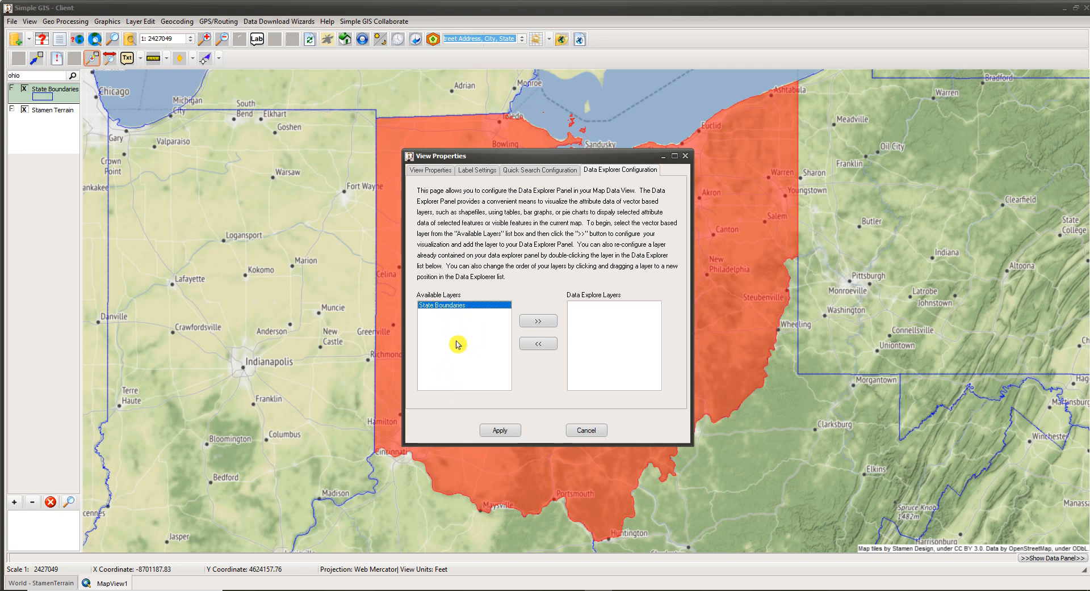
{"action": "left_click", "coordinate": [538, 323]}
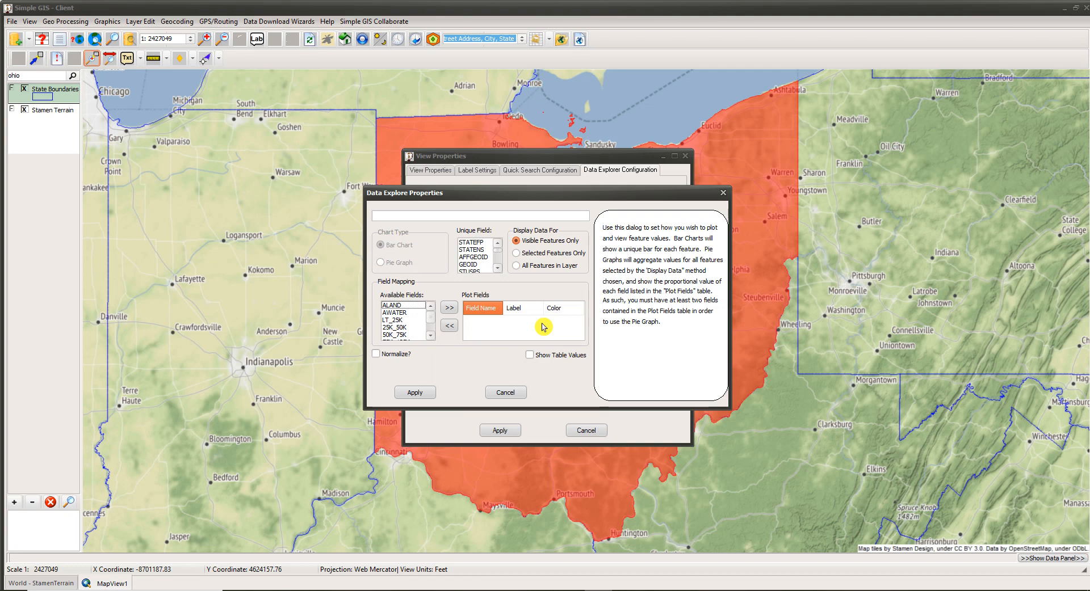
- Title the State Boundaries chart "Household Income by State"
{"action": "left_click", "coordinate": [380, 216]}
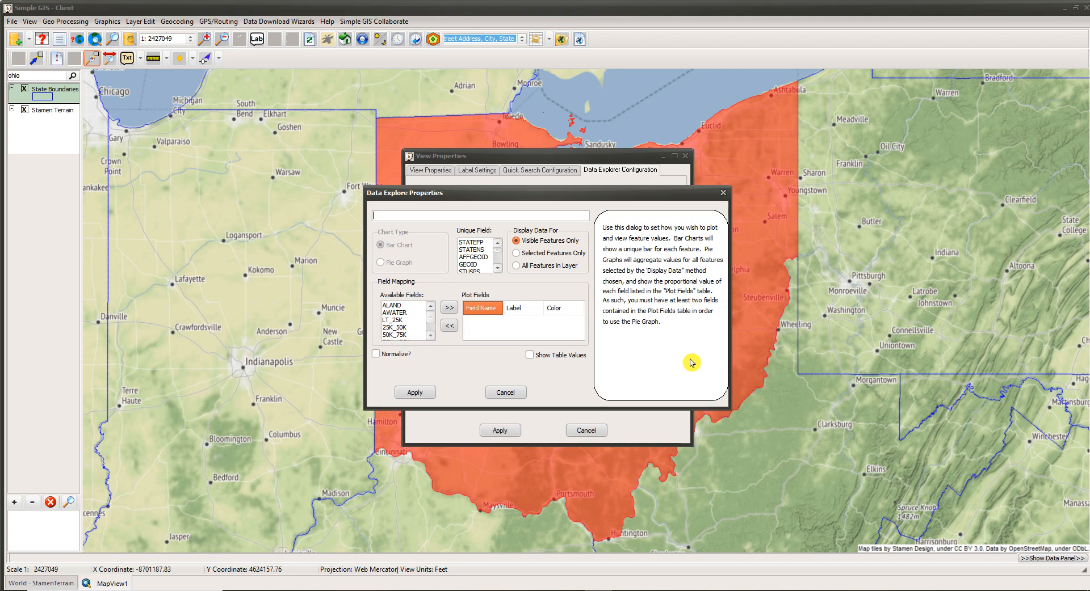
{"action": "type", "text": "Household income"}
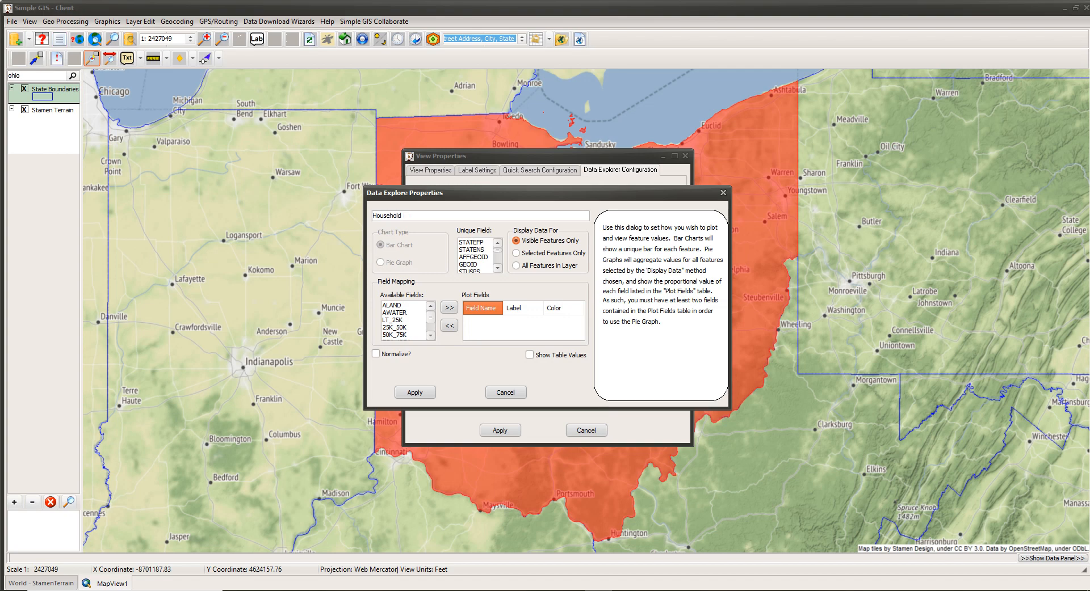
{"action": "type", "text": "Income by State"}
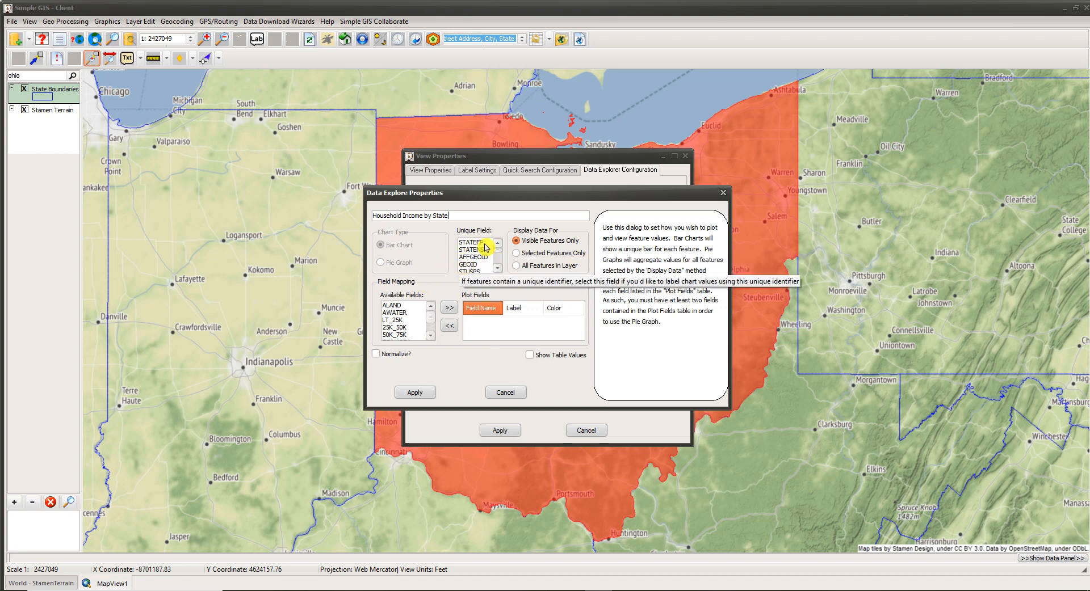
- Use STUSPS as the chart's unique field and limit the displayed data to selected features only
{"action": "left_click", "coordinate": [496, 270]}
{"action": "left_click", "coordinate": [497, 272]}
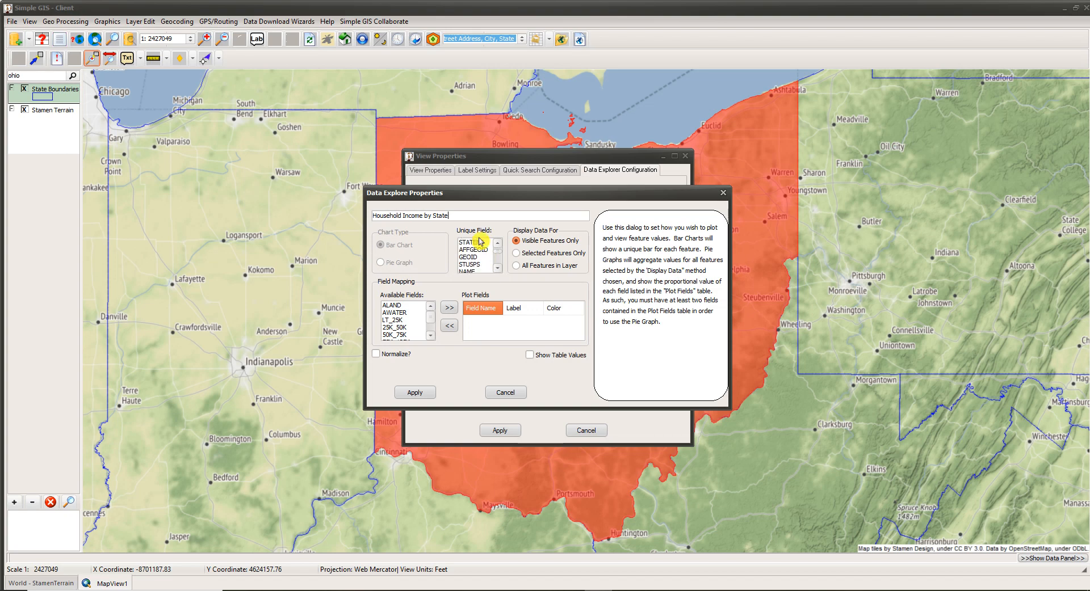
{"action": "left_click", "coordinate": [473, 265]}
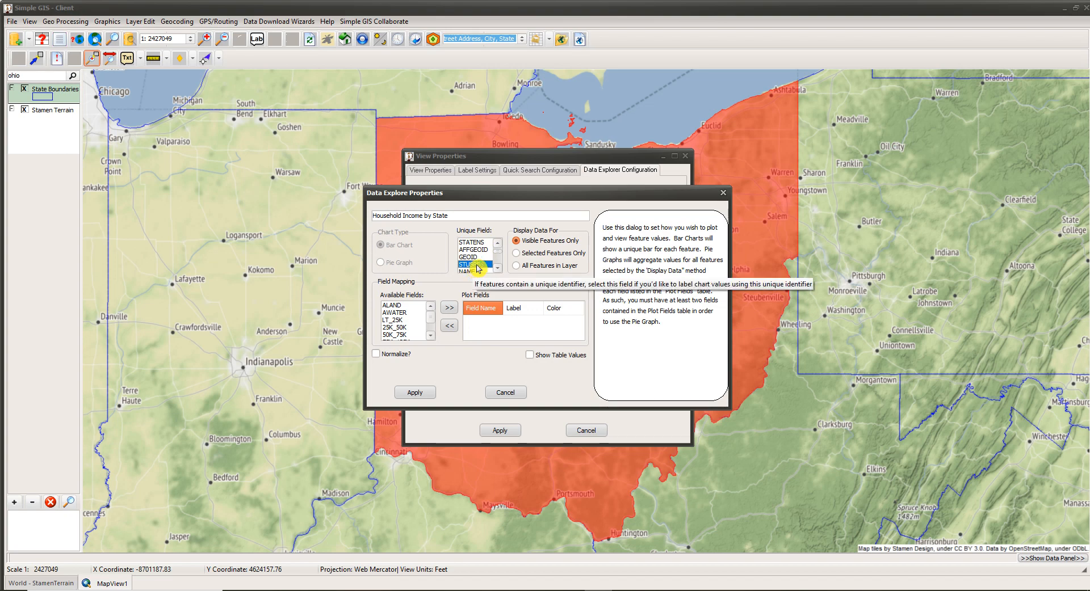
{"action": "left_click", "coordinate": [520, 254]}
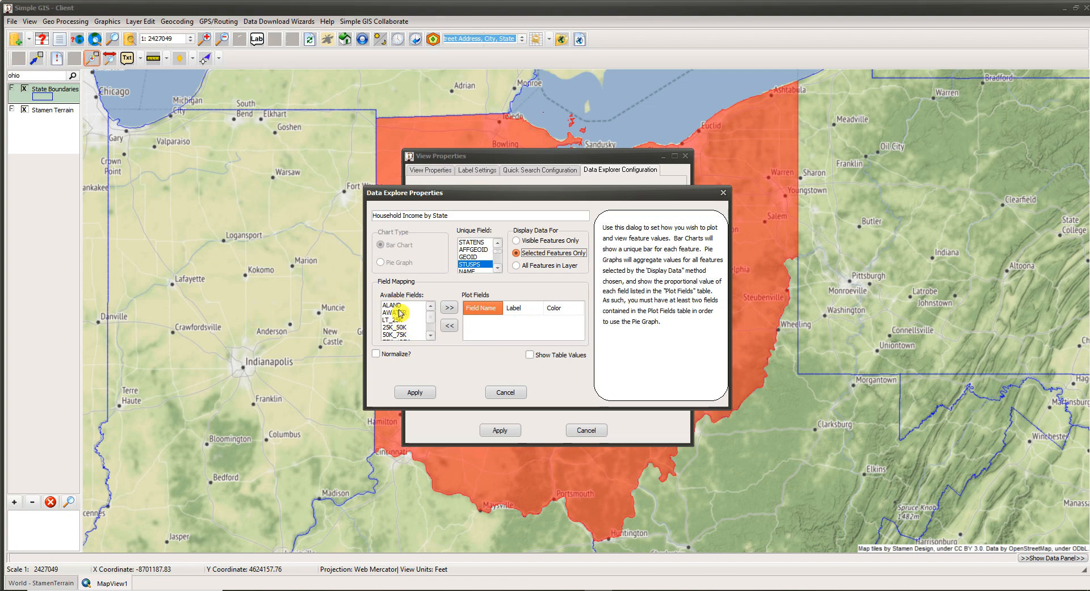
- Add LT_25K to the chart's plot fields and label it "Less than $25"
{"action": "scroll", "coordinate": [399, 313], "scroll_direction": "down", "scroll_amount": 1}
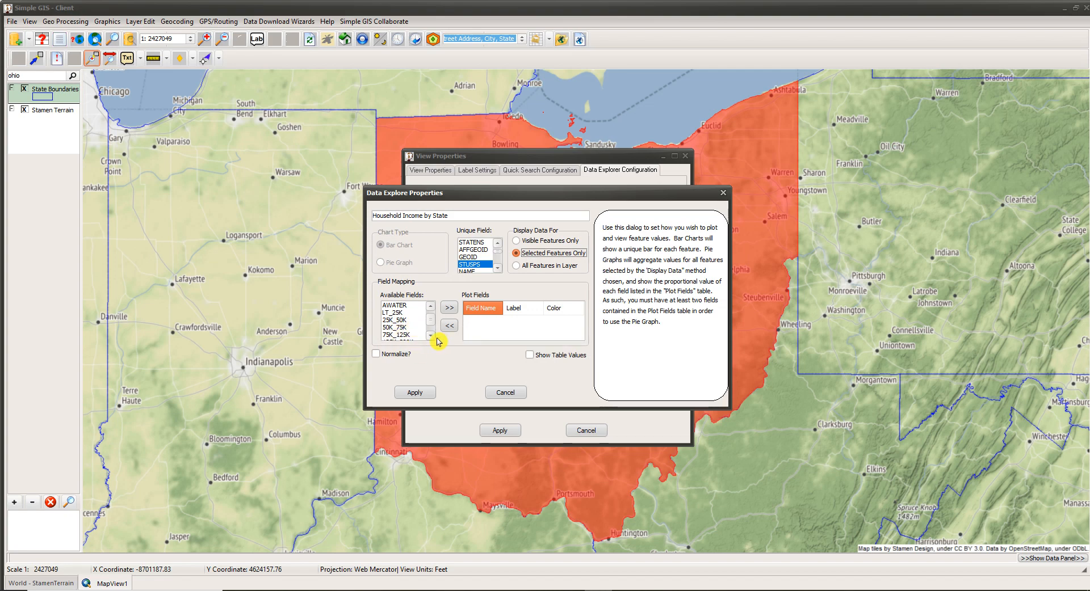
{"action": "left_click", "coordinate": [399, 313]}
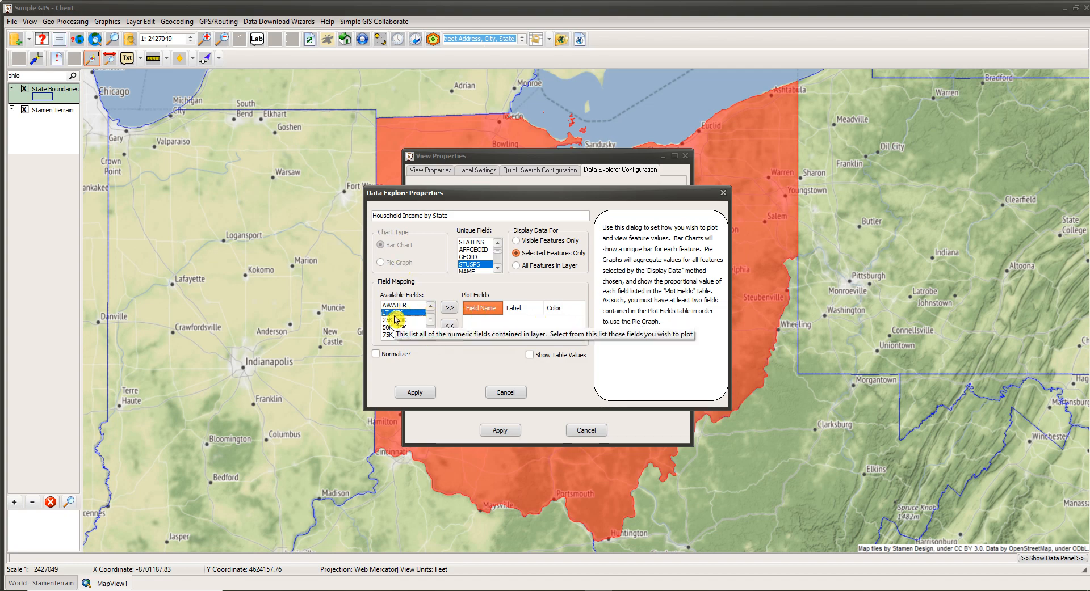
{"action": "left_click", "coordinate": [450, 311]}
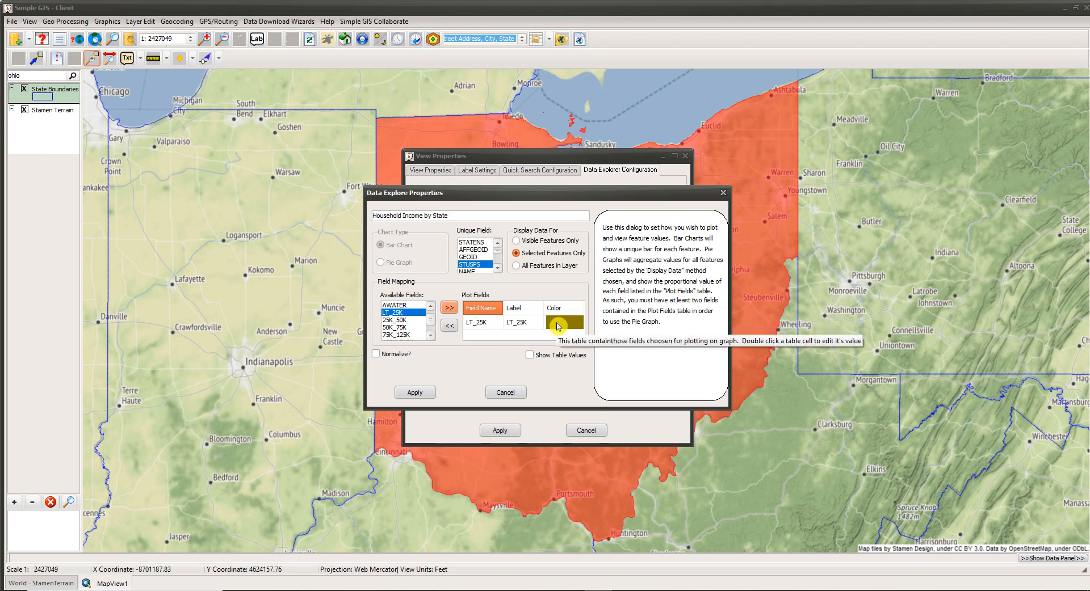
{"action": "double_click", "coordinate": [515, 324]}
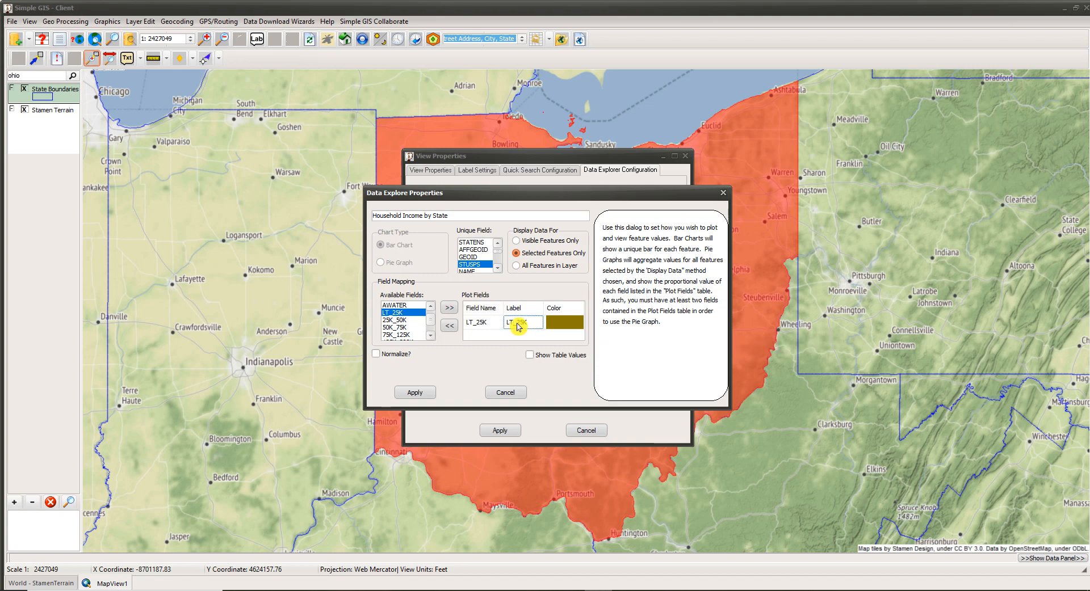
{"action": "key", "text": "BackSpace"}
{"action": "key", "text": "BackSpace"}
{"action": "key", "text": "BackSpace"}
{"action": "key", "text": "BackSpace"}
{"action": "key", "text": "BackSpace"}
{"action": "type", "text": "ess than"}
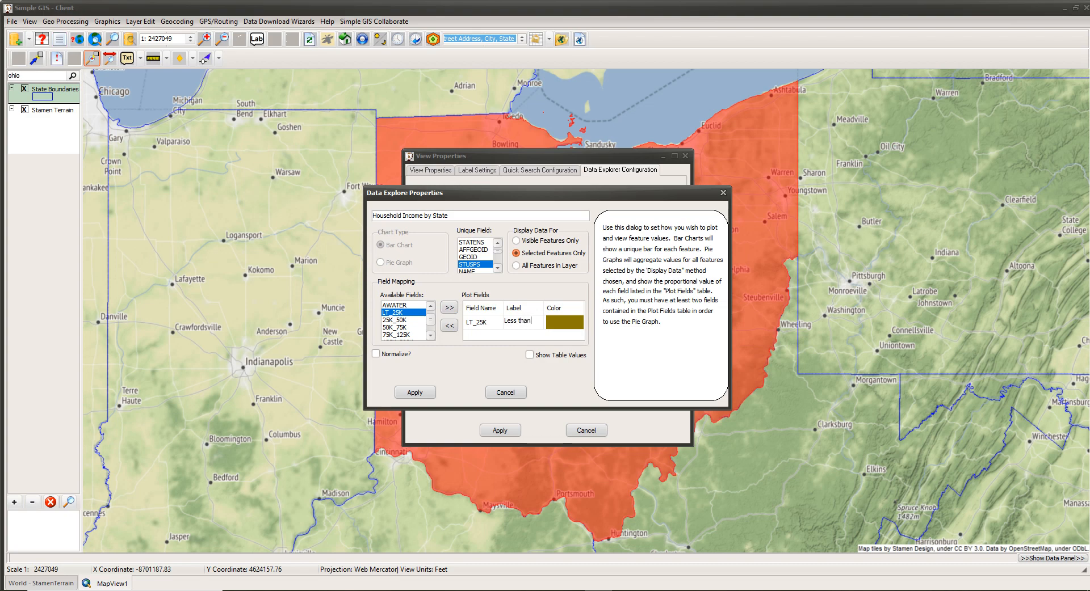
{"action": "type", "text": " $25"}
- Add 25K_50K to the chart's plot fields and label it "$25k to $50k"
{"action": "left_click", "coordinate": [402, 320]}
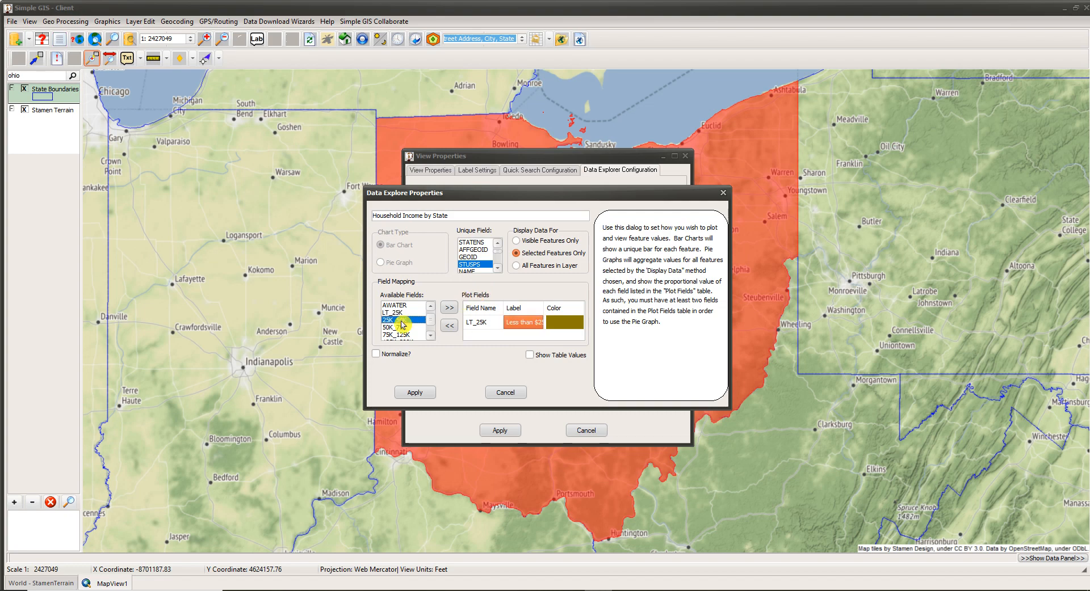
{"action": "left_click", "coordinate": [449, 312]}
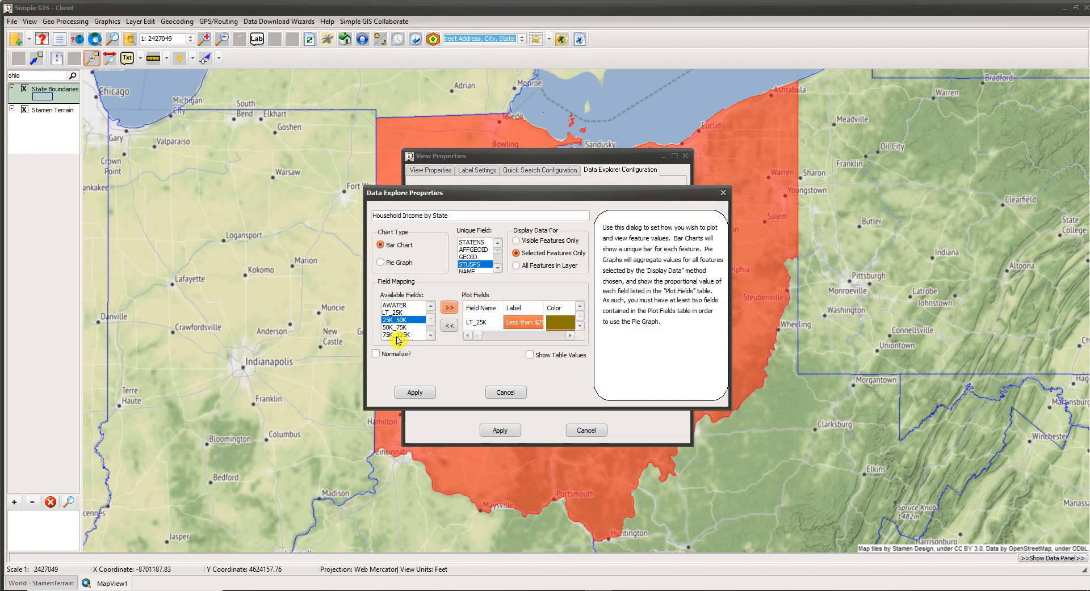
{"action": "left_click", "coordinate": [580, 327]}
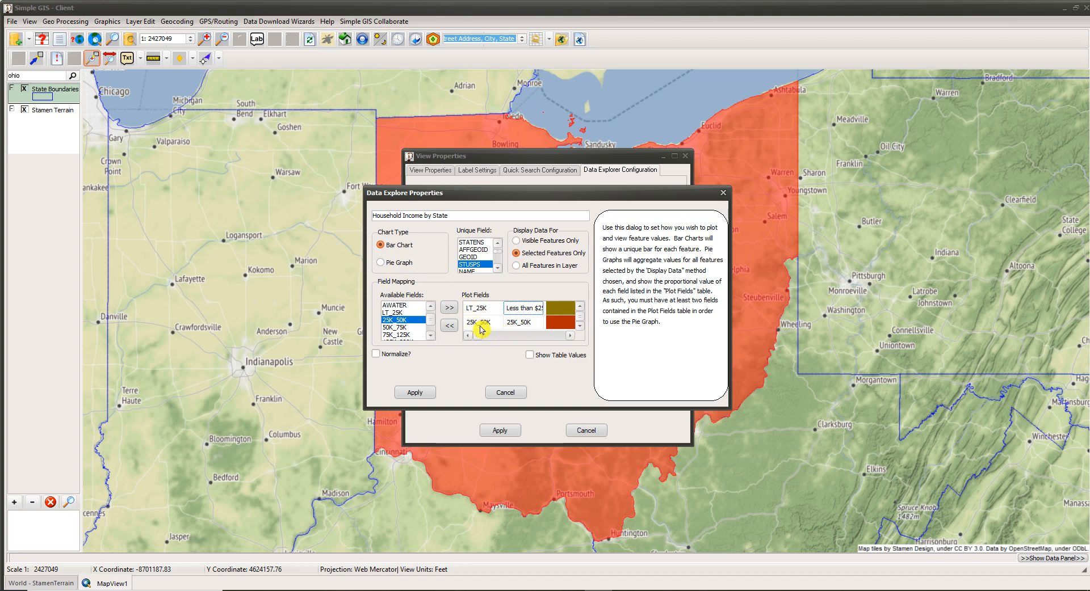
{"action": "double_click", "coordinate": [525, 330]}
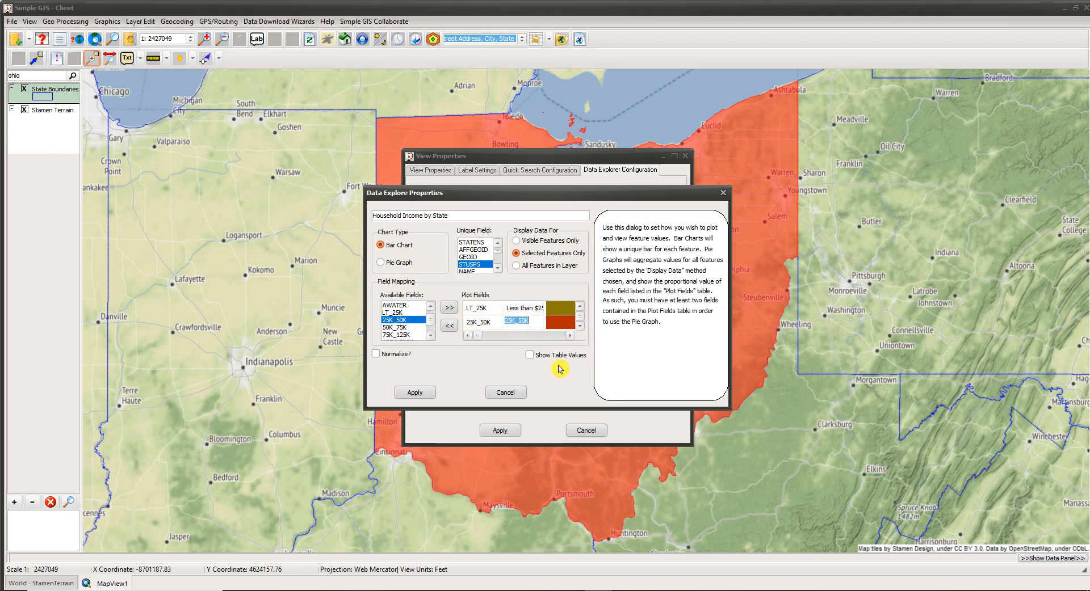
{"action": "type", "text": "25k"}
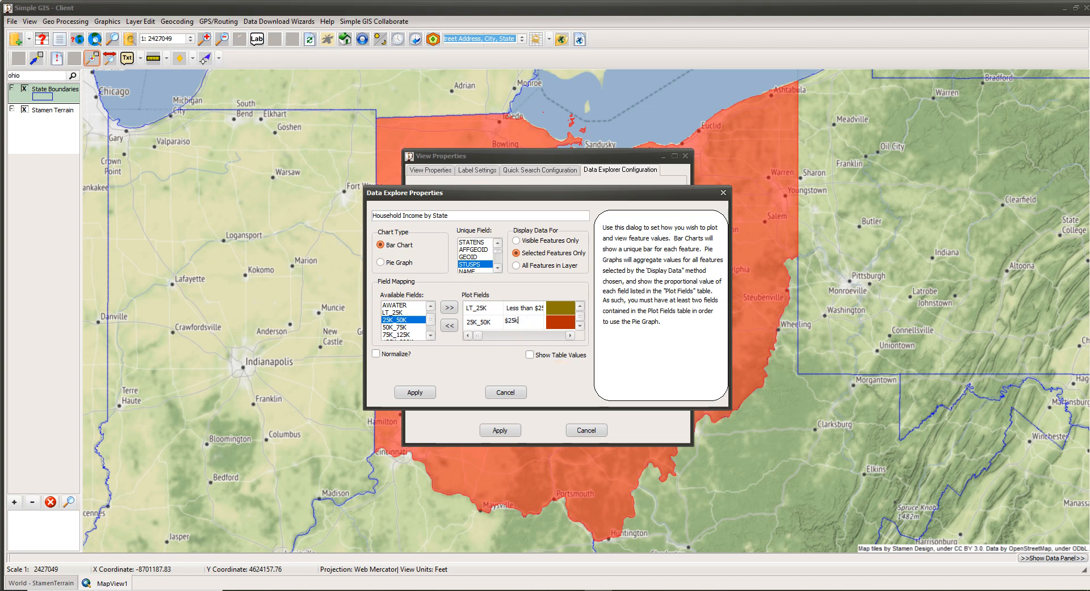
{"action": "type", "text": "25k to $50k"}
- Add 50K_75K to the chart's plot fields and label it "$50k to $75k"
{"action": "left_click", "coordinate": [398, 327]}
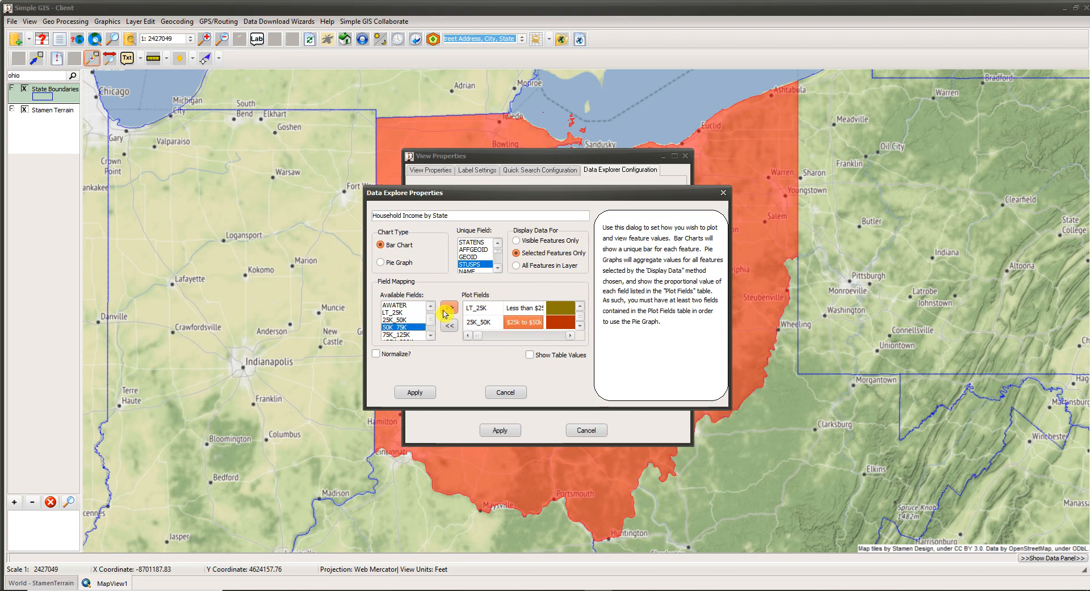
{"action": "left_click", "coordinate": [579, 326]}
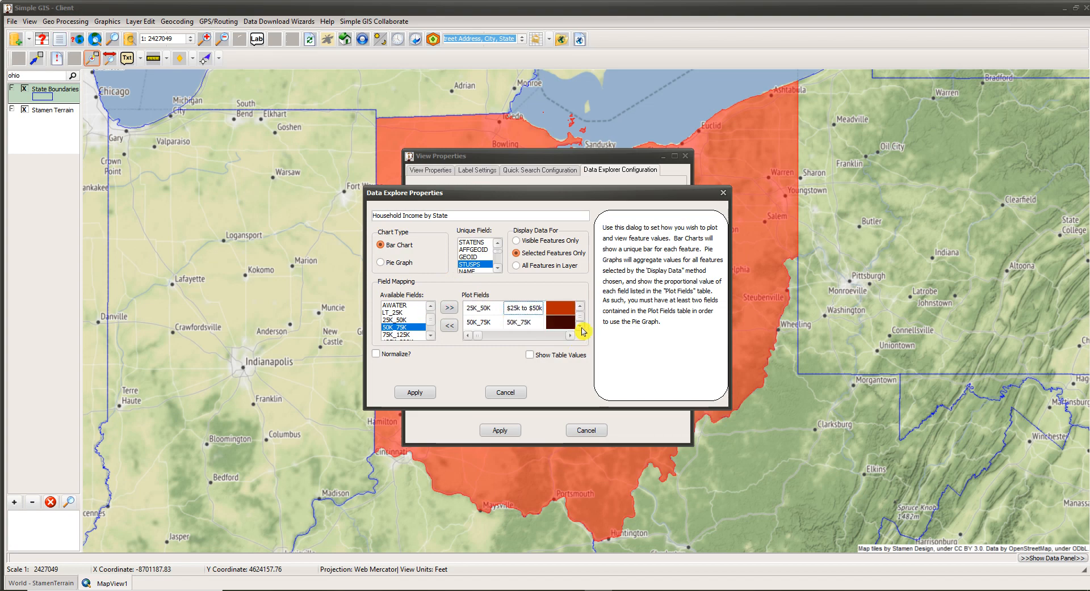
{"action": "left_click", "coordinate": [519, 322]}
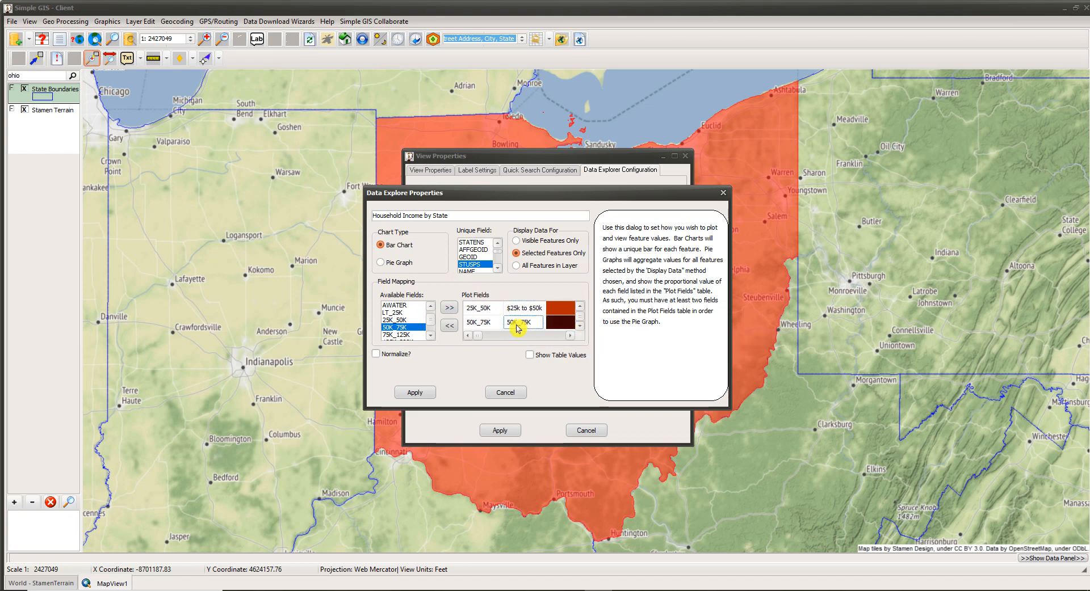
{"action": "double_click", "coordinate": [517, 323]}
{"action": "type", "text": "$50k to $75k"}
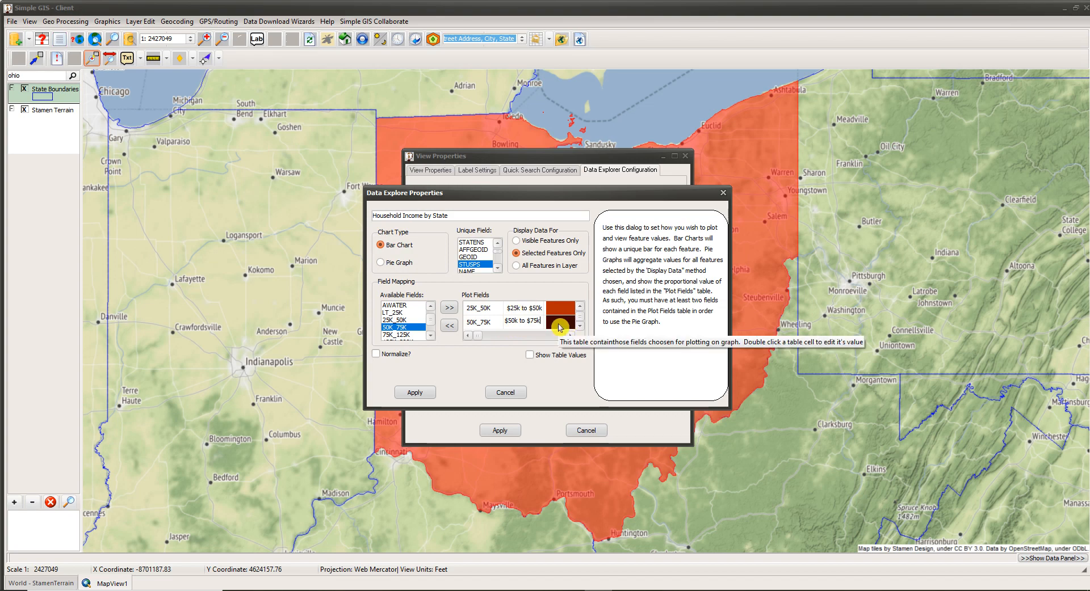
- Change the plot color of the "$50k to $75k" field to the light red basic color
{"action": "double_click", "coordinate": [559, 327]}
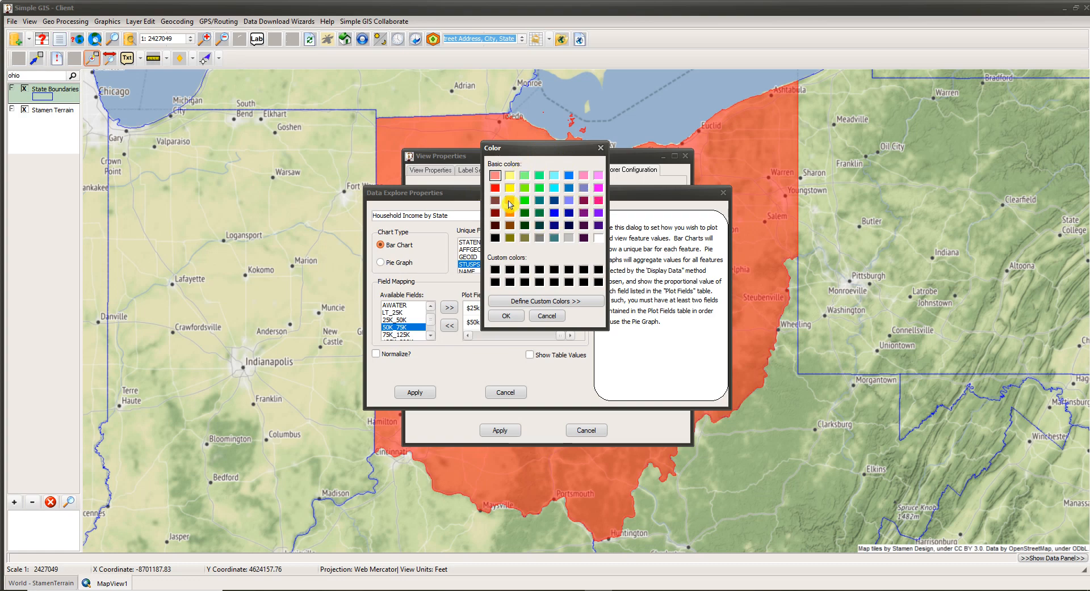
{"action": "left_click", "coordinate": [495, 176]}
{"action": "left_click", "coordinate": [502, 315]}
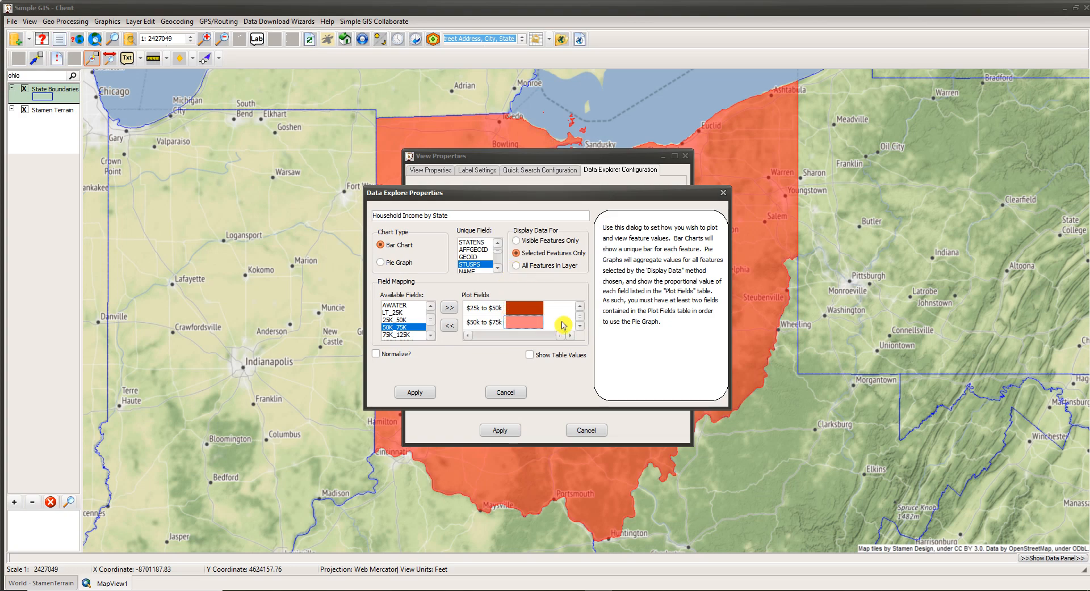
- Add 75K_125K to the chart's plot fields and label it "$75k to $125k"
{"action": "left_click", "coordinate": [475, 336]}
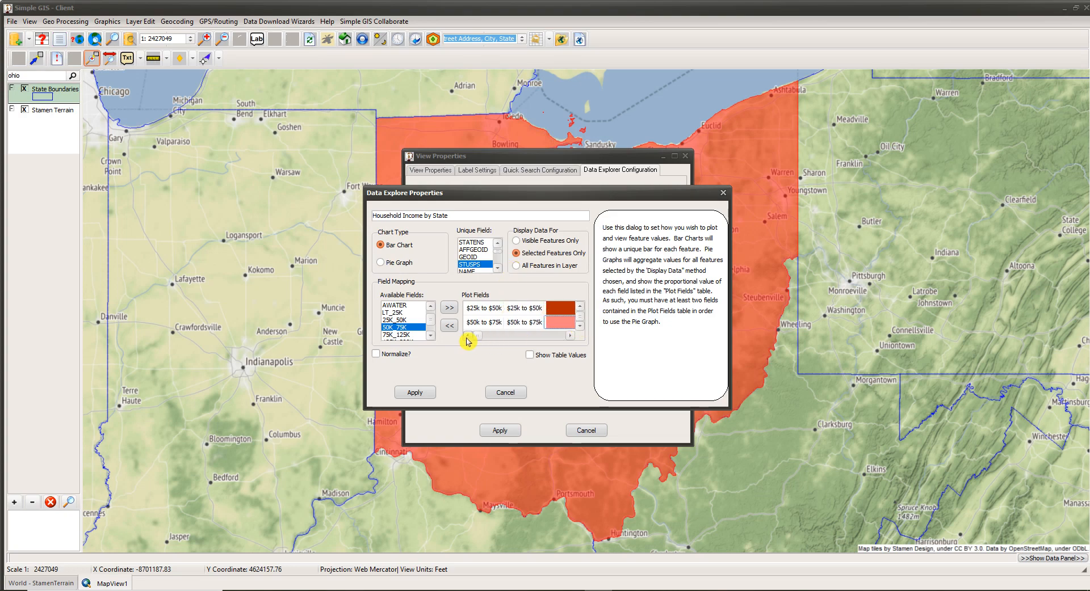
{"action": "left_click", "coordinate": [396, 335]}
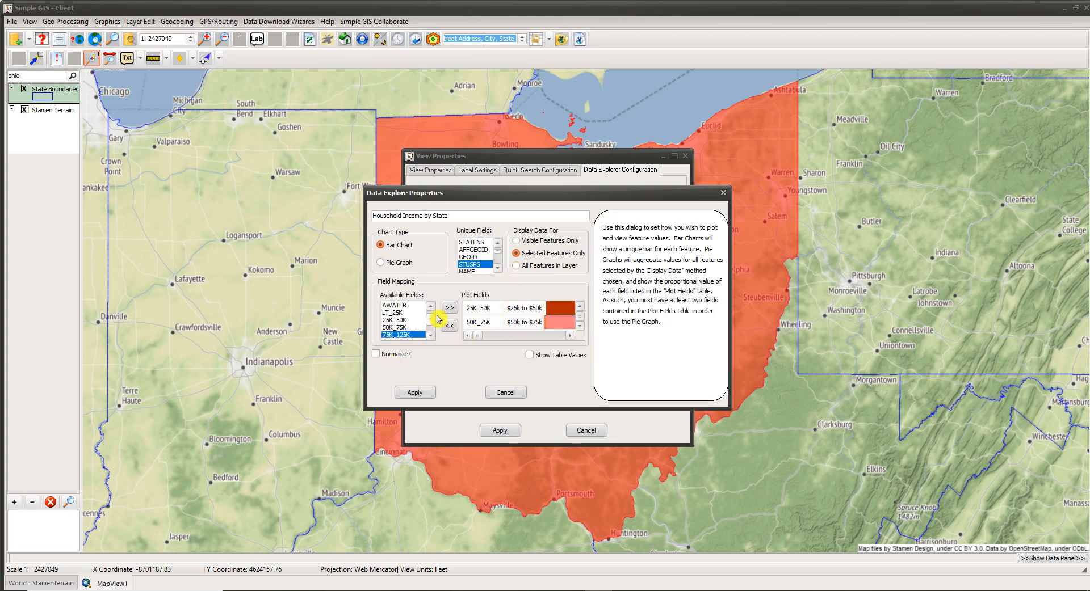
{"action": "left_click", "coordinate": [448, 316]}
{"action": "left_click", "coordinate": [580, 326]}
{"action": "left_click", "coordinate": [515, 324]}
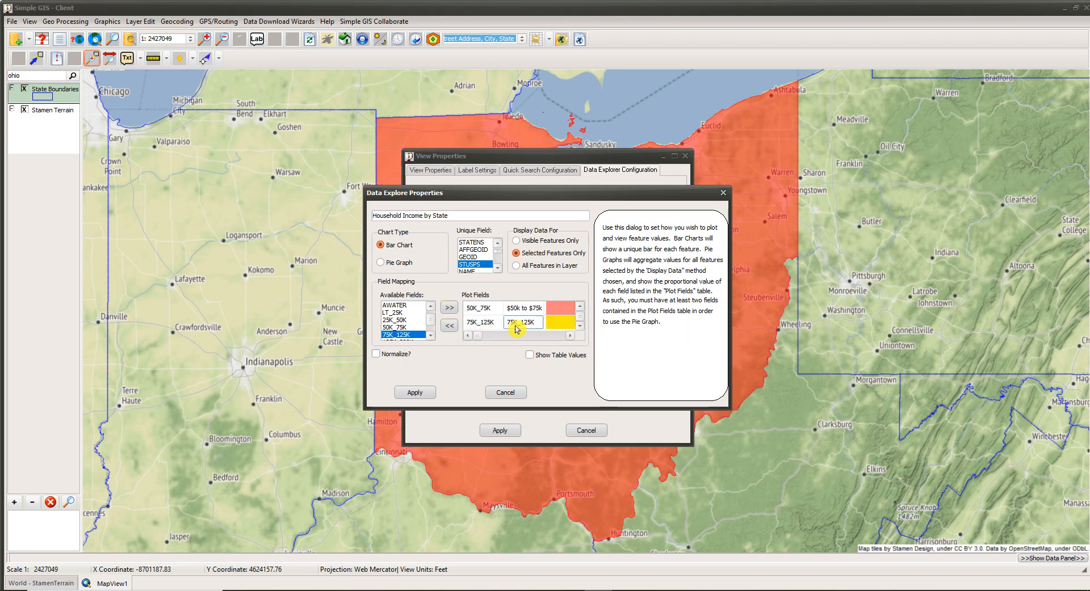
{"action": "left_click", "coordinate": [514, 323]}
{"action": "type", "text": "$75k to $1"}
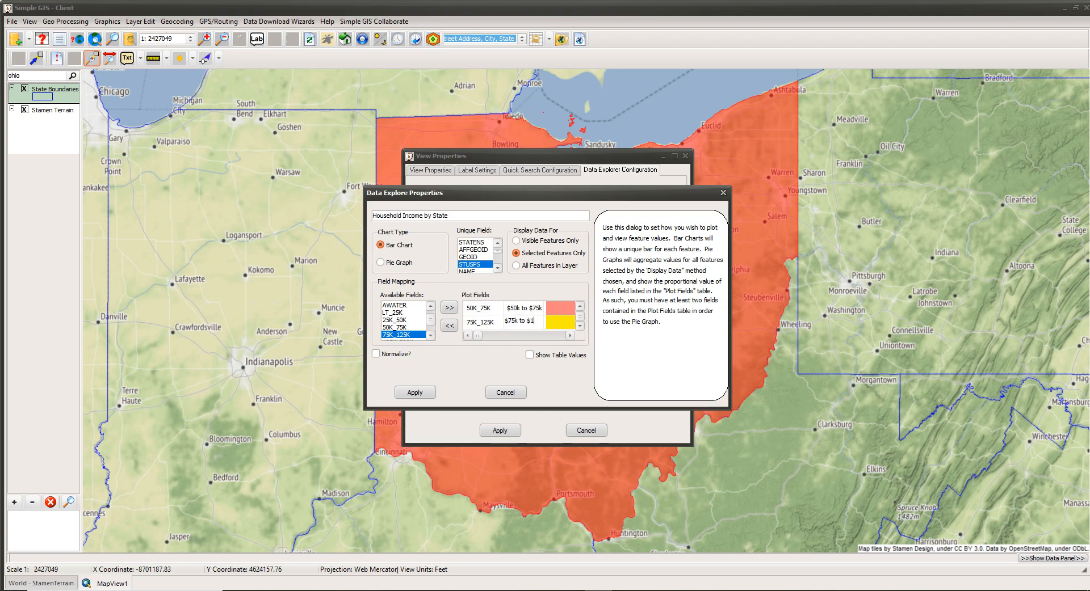
{"action": "type", "text": "25k"}
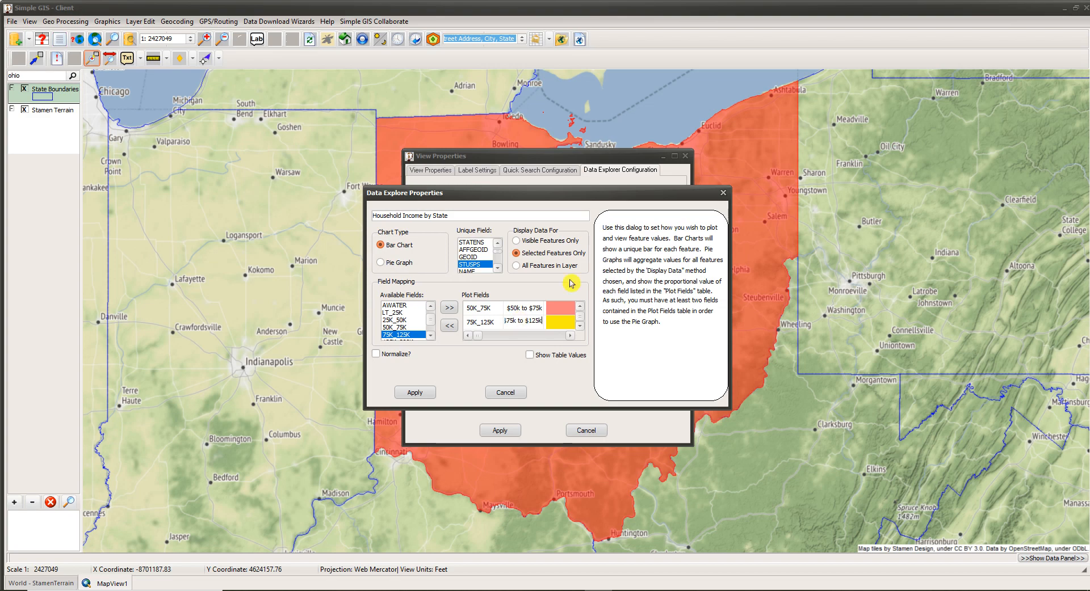
- Add 125K_200K to the chart's plot fields and label it as the $125k to $200k range
{"action": "left_click", "coordinate": [430, 336]}
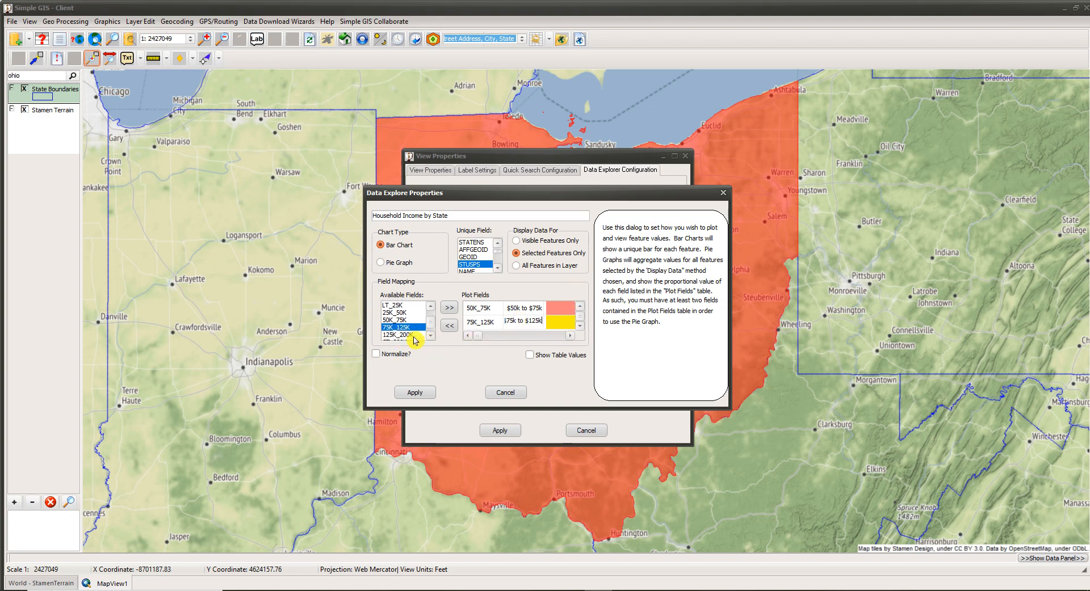
{"action": "left_click", "coordinate": [418, 336]}
{"action": "left_click", "coordinate": [453, 311]}
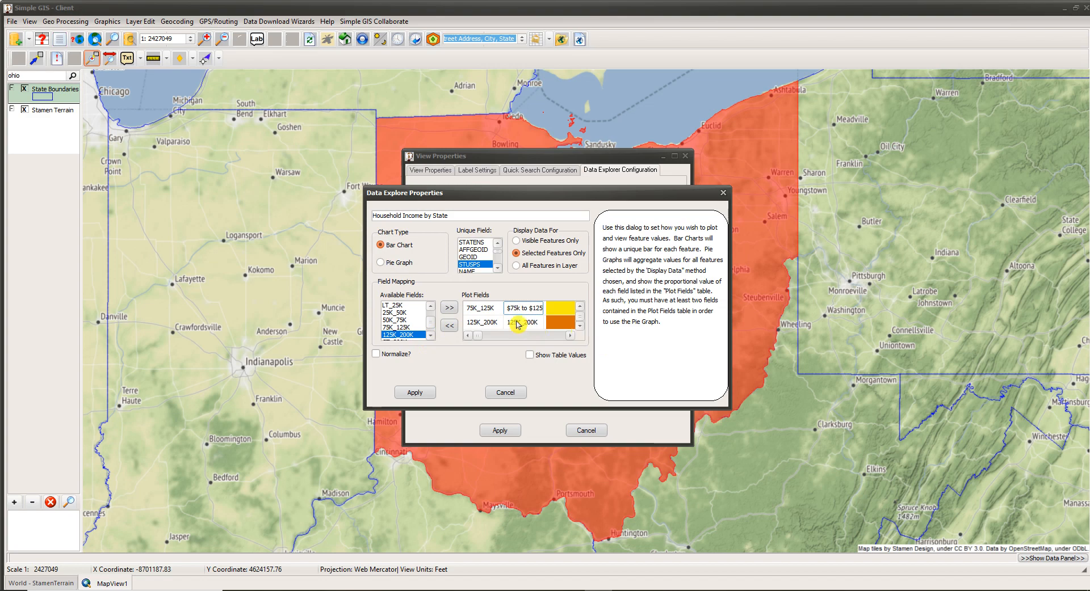
{"action": "left_click", "coordinate": [519, 325]}
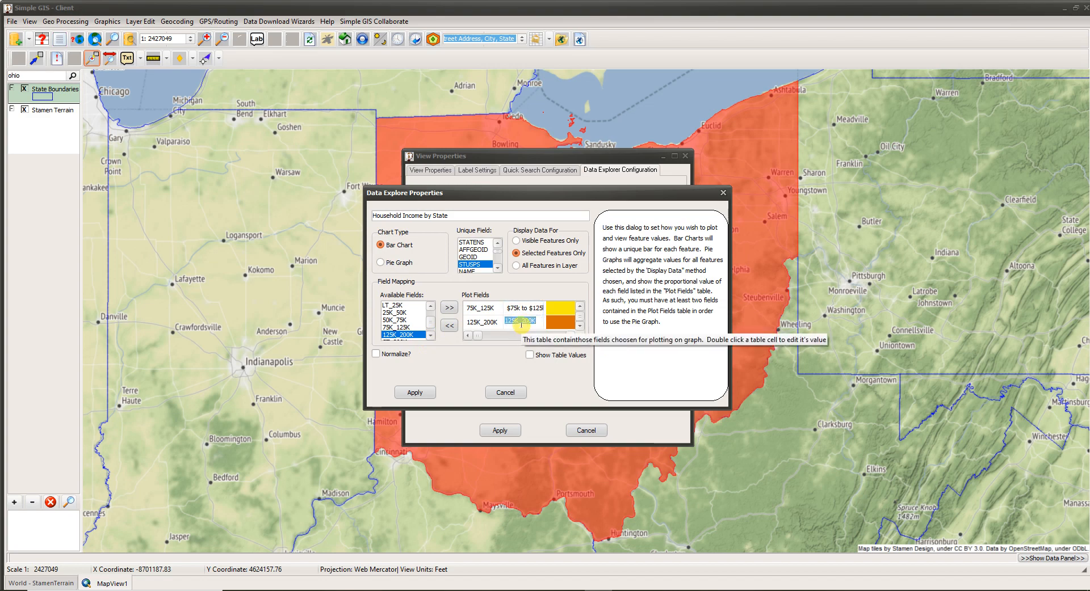
{"action": "type", "text": "$"}
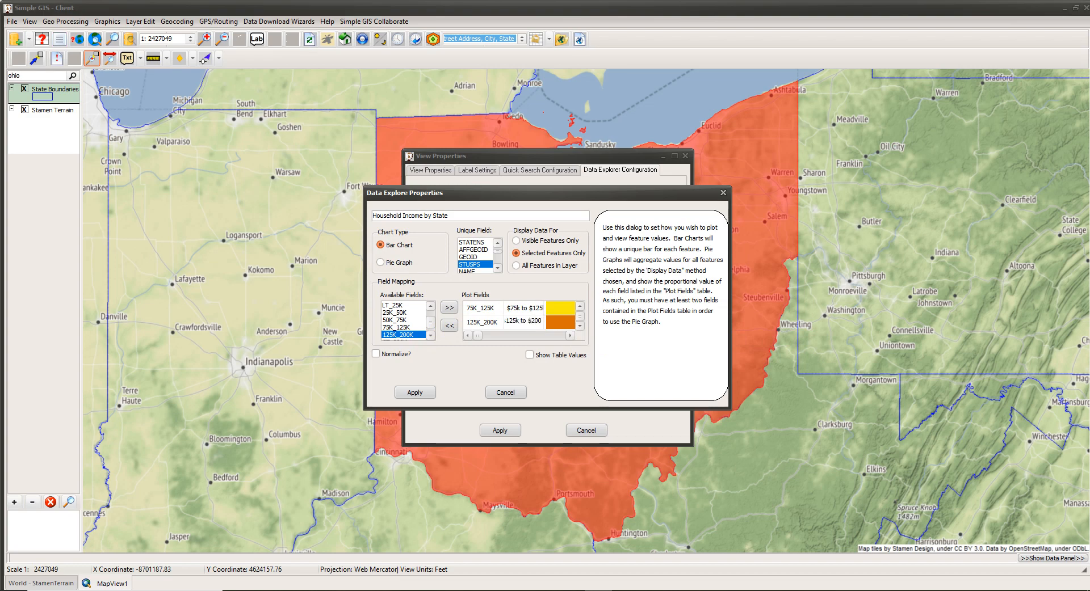
- Add GT_200K to the chart's plot fields and label it as greater than $200k
{"action": "left_click", "coordinate": [431, 336]}
{"action": "left_click", "coordinate": [400, 336]}
{"action": "left_click", "coordinate": [449, 307]}
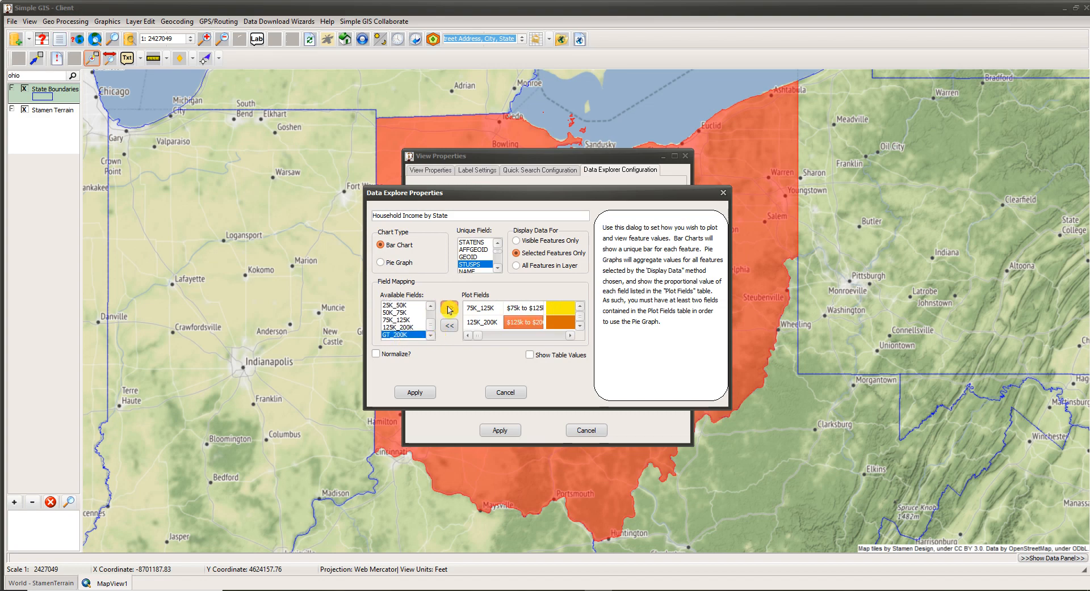
{"action": "left_click", "coordinate": [517, 328]}
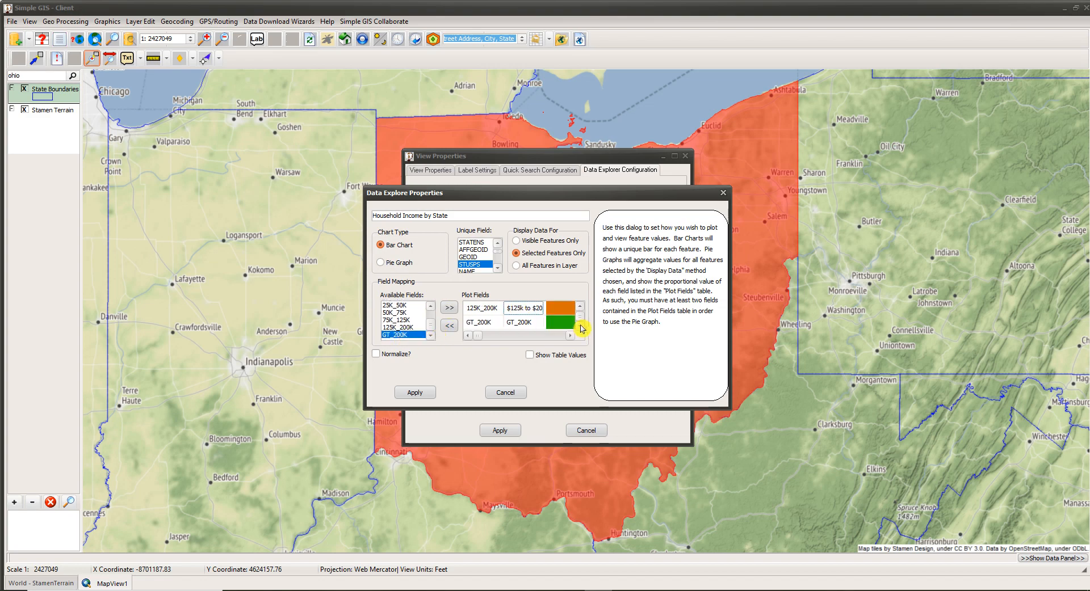
{"action": "double_click", "coordinate": [517, 322]}
{"action": "type", "text": "Greater than"}
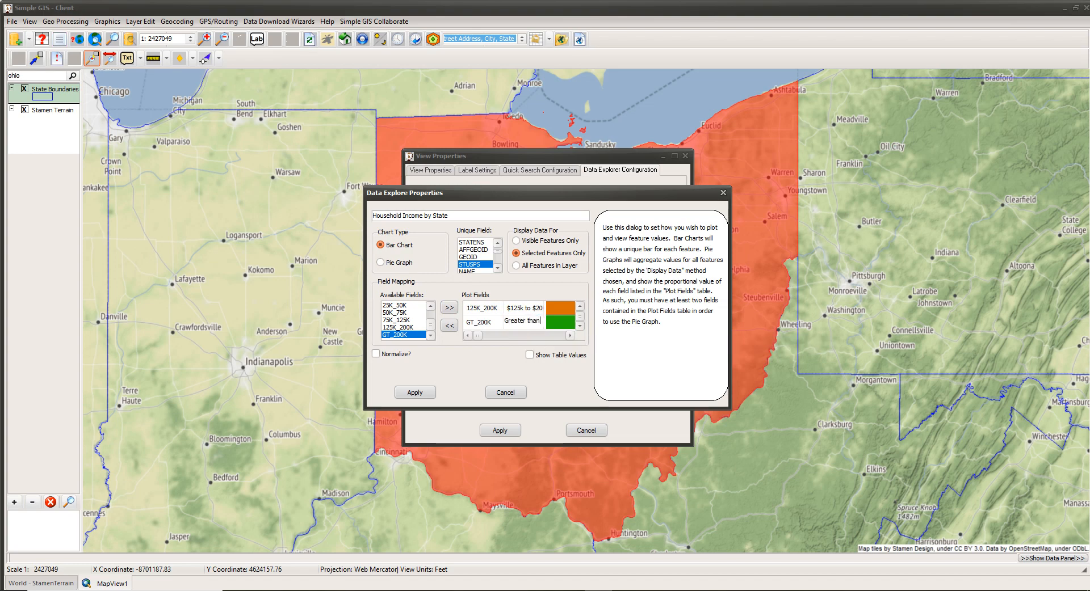
{"action": "type", "text": " $2"}
{"action": "left_click", "coordinate": [528, 311]}
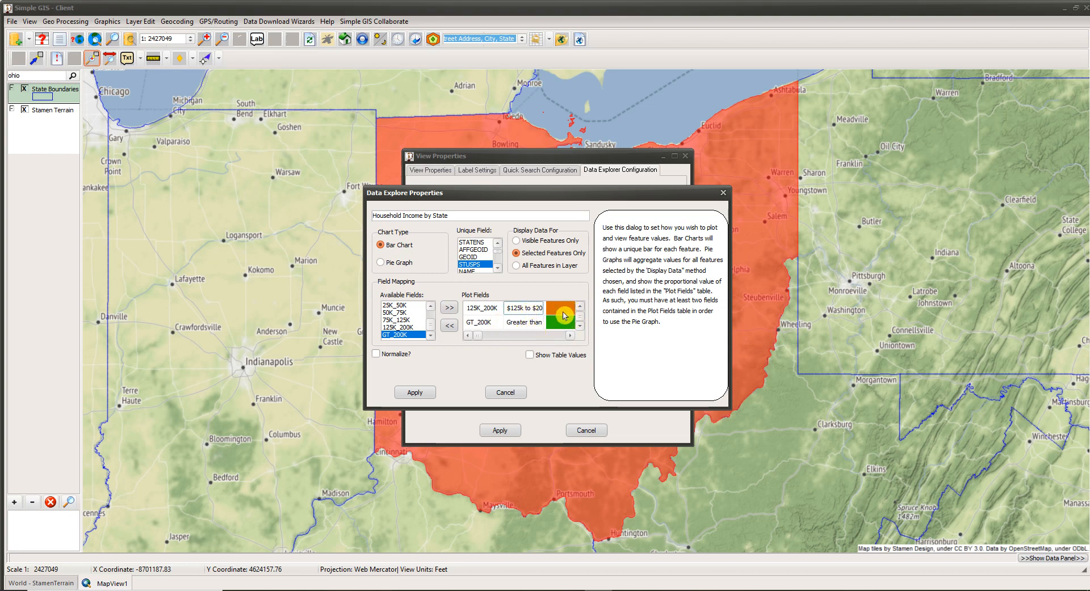
- Review the plot fields, enable normalization for the household income chart, and apply its properties
{"action": "scroll", "coordinate": [582, 311], "scroll_direction": "up", "scroll_amount": 3}
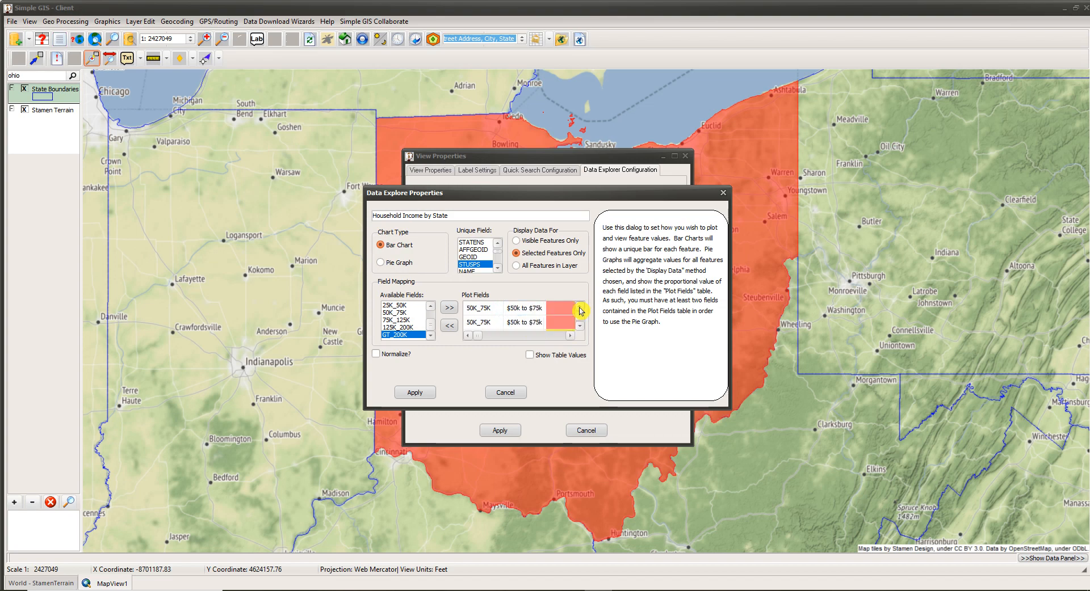
{"action": "scroll", "coordinate": [581, 310], "scroll_direction": "up", "scroll_amount": 1}
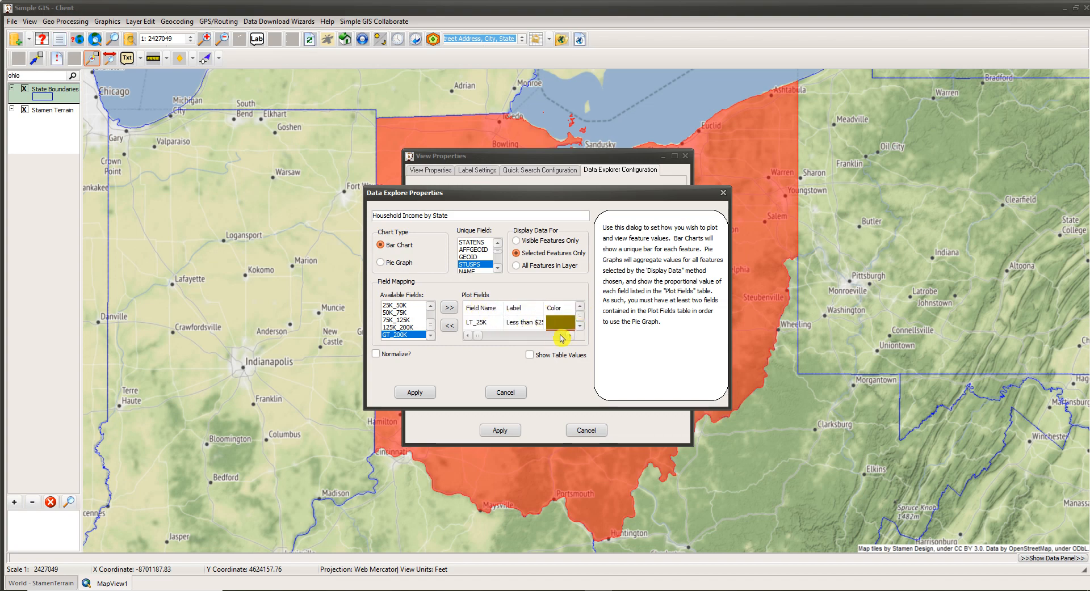
{"action": "scroll", "coordinate": [578, 332], "scroll_direction": "down", "scroll_amount": 5}
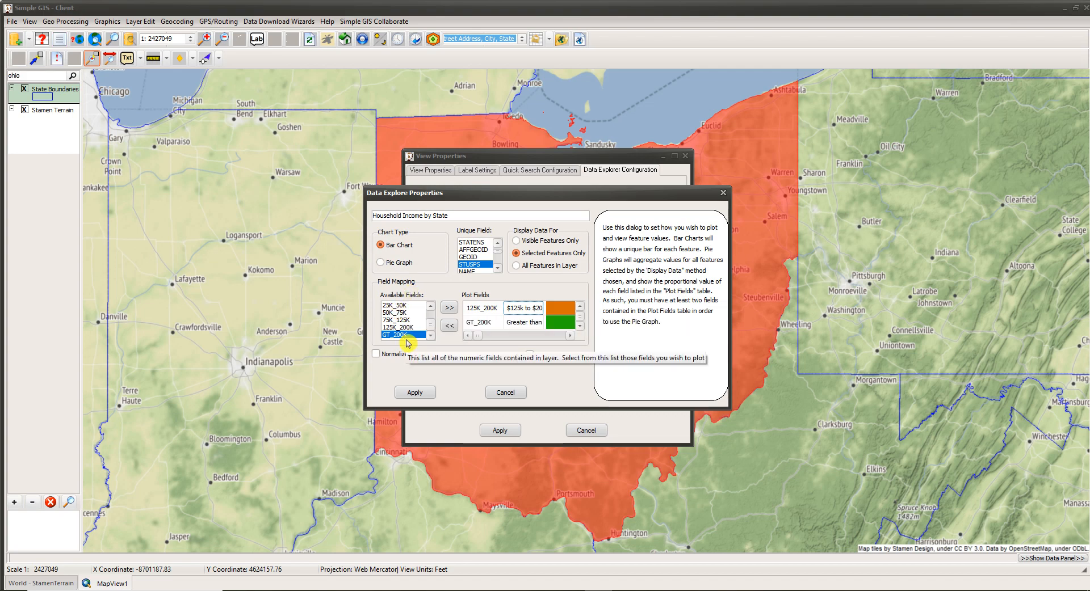
{"action": "left_click", "coordinate": [429, 307]}
{"action": "left_click", "coordinate": [430, 306]}
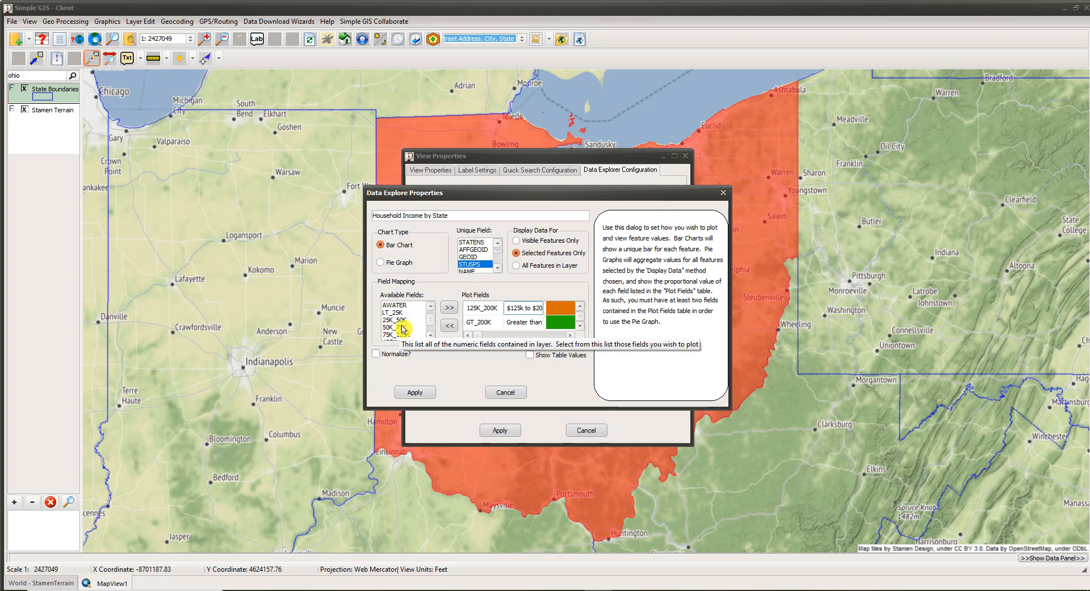
{"action": "left_click", "coordinate": [377, 356]}
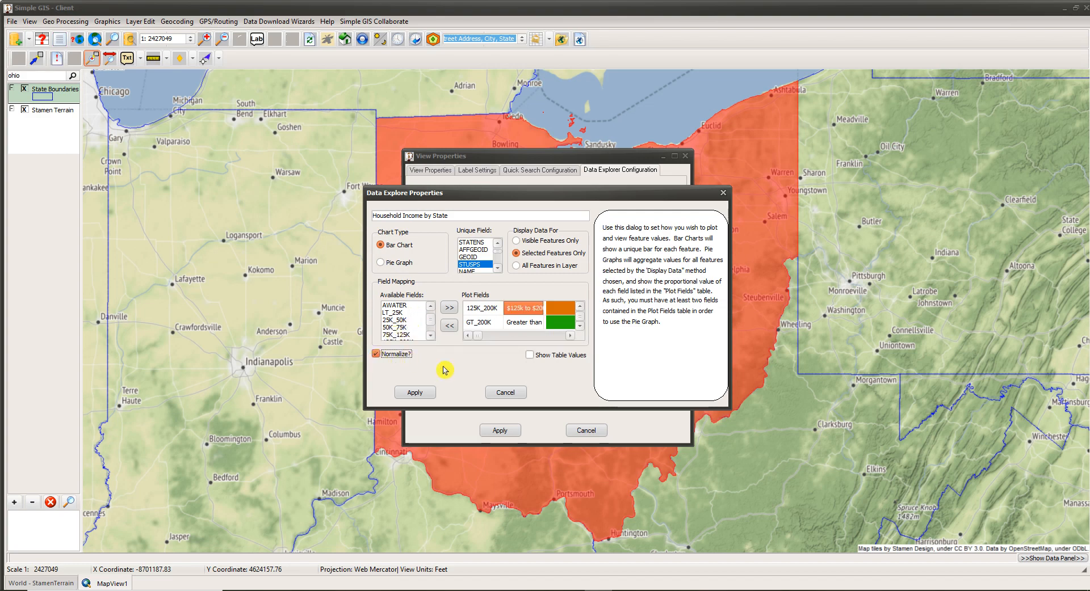
{"action": "left_click", "coordinate": [418, 394]}
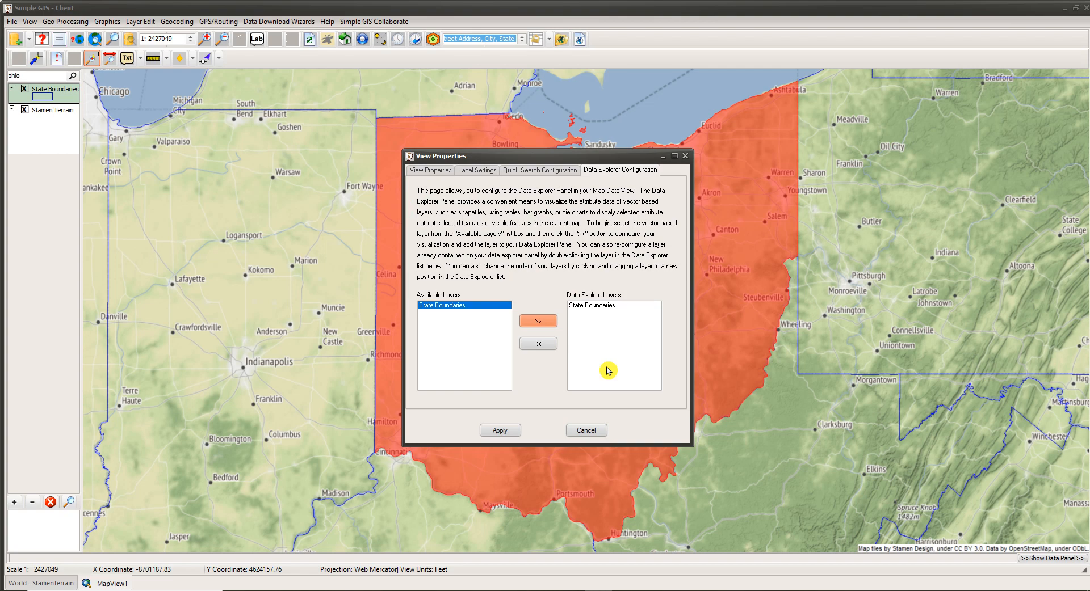
- Start another State Boundaries chart titled "Land Area - Coverage of Land vs Water", with unique field STUSPS and data for selected features only
{"action": "left_click", "coordinate": [540, 322]}
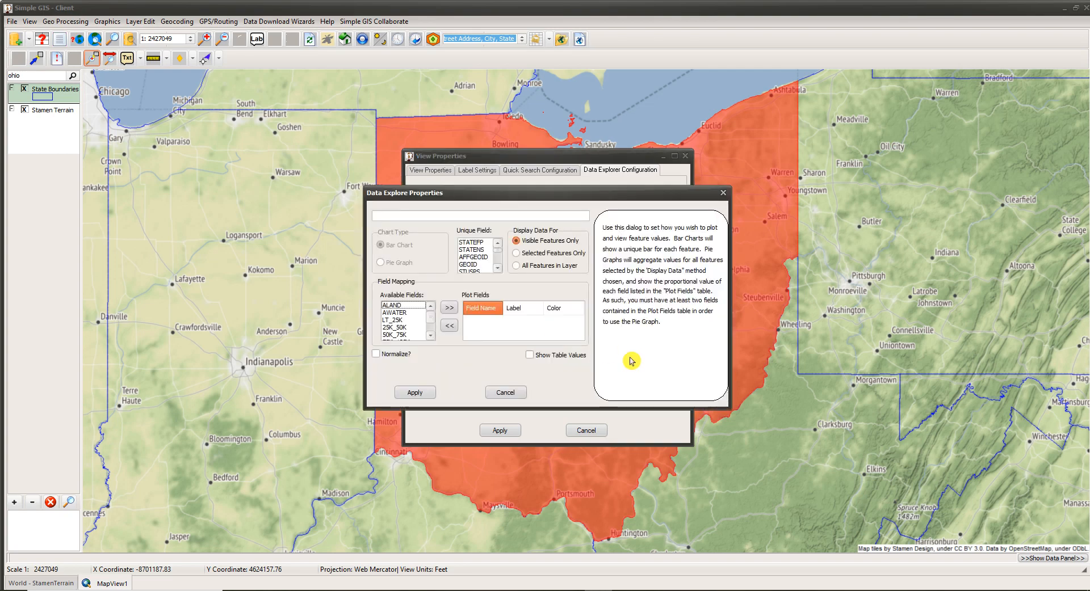
{"action": "left_click", "coordinate": [406, 216]}
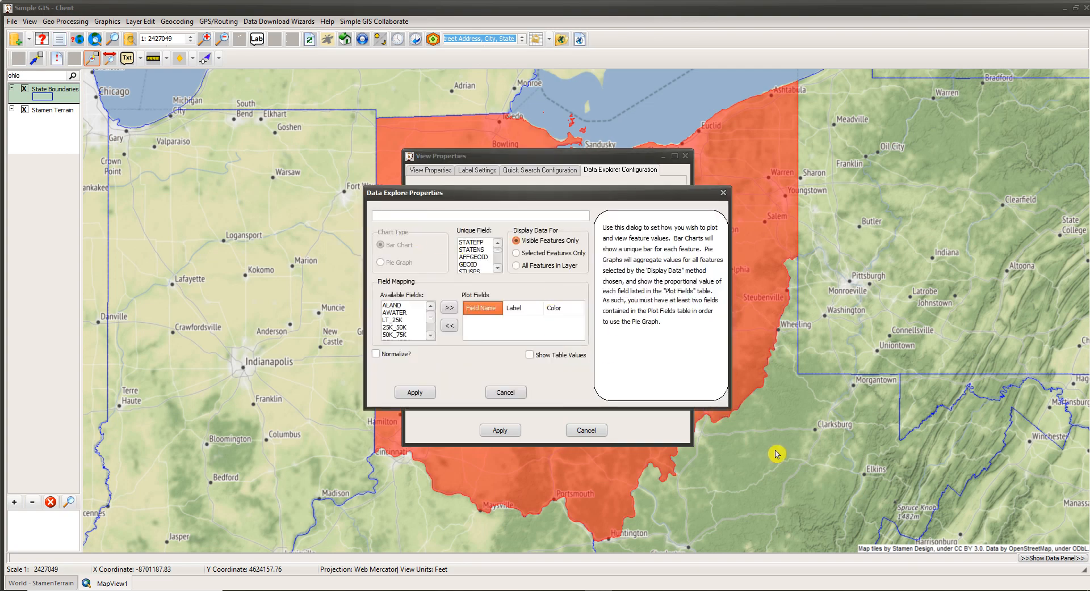
{"action": "type", "text": "Lan"}
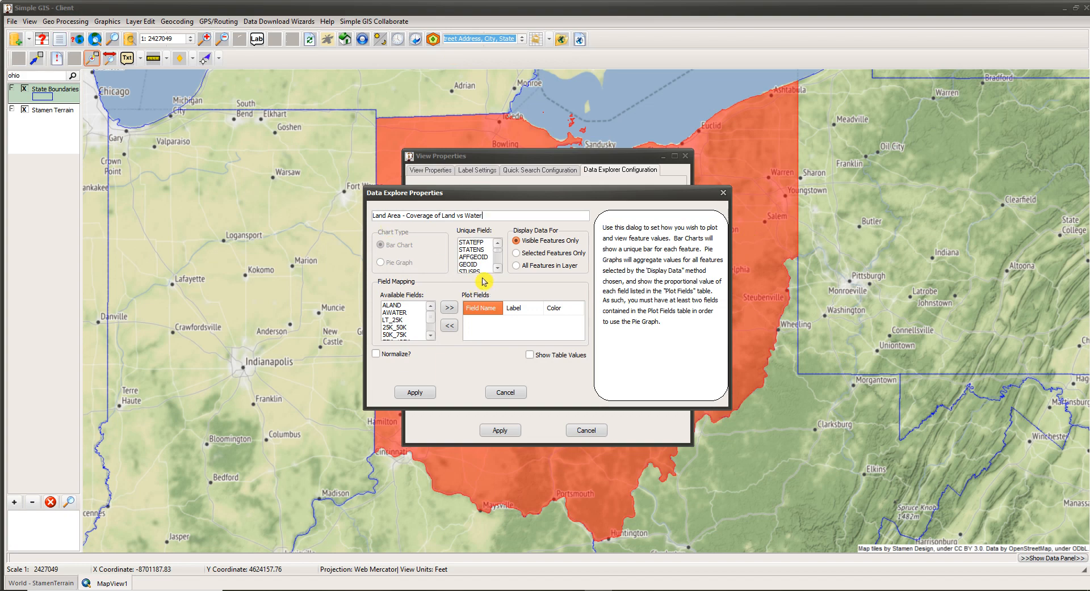
{"action": "scroll", "coordinate": [499, 273], "scroll_direction": "down", "scroll_amount": 1}
{"action": "left_click", "coordinate": [471, 264]}
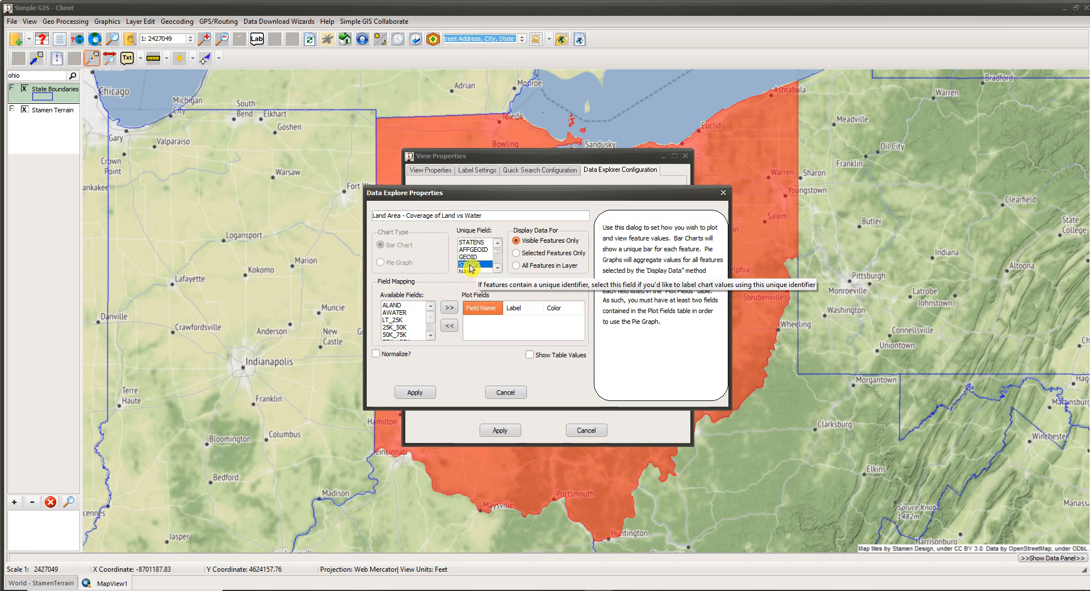
{"action": "left_click", "coordinate": [520, 255]}
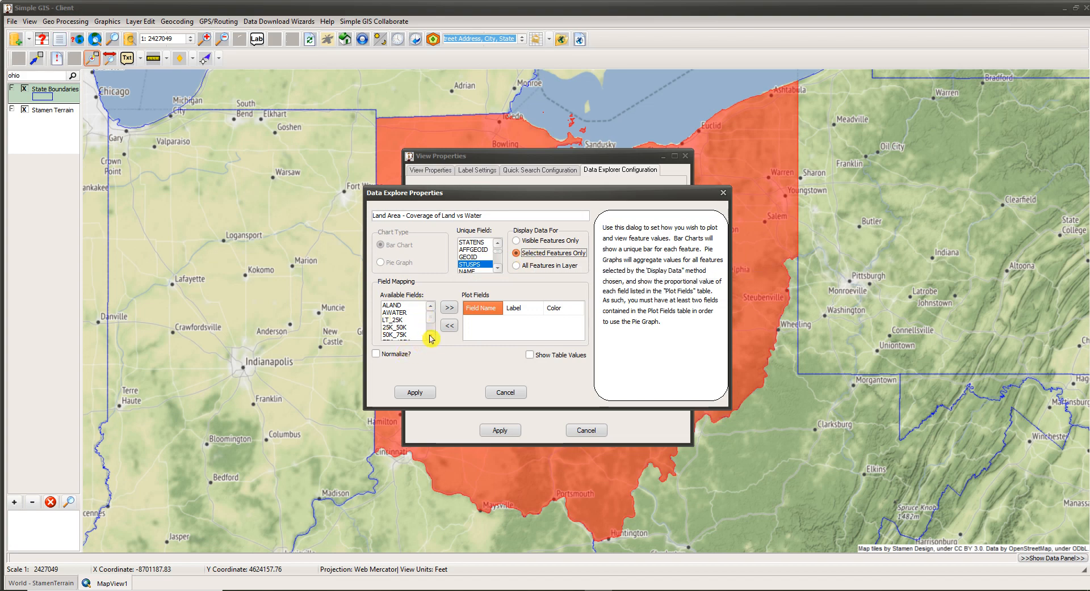
- Add ALAND to the land and water chart's plot fields and label it "Land Area"
{"action": "left_click", "coordinate": [392, 307]}
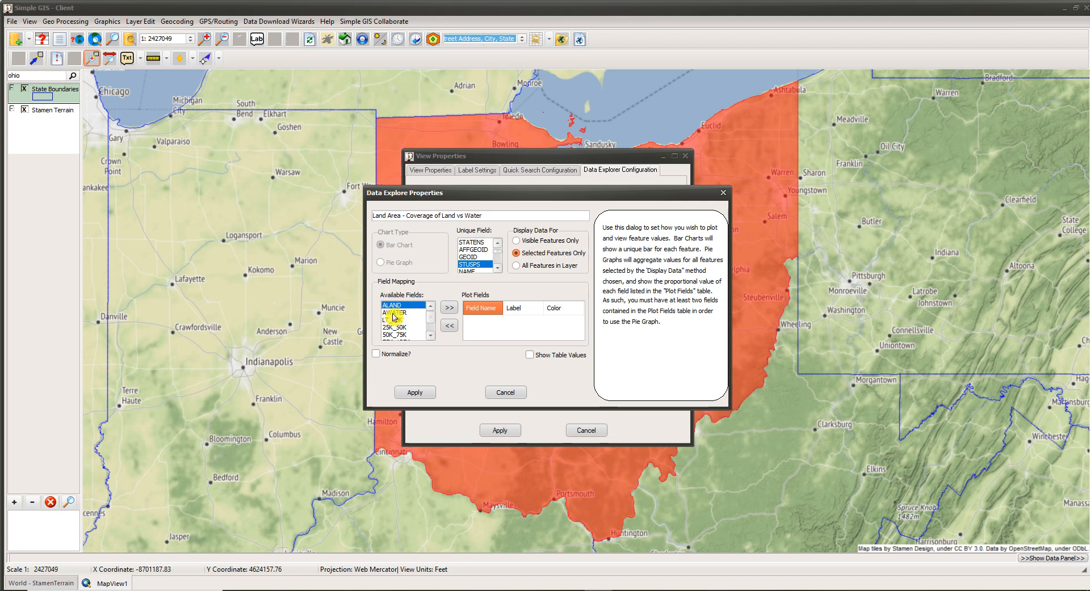
{"action": "left_click", "coordinate": [449, 308]}
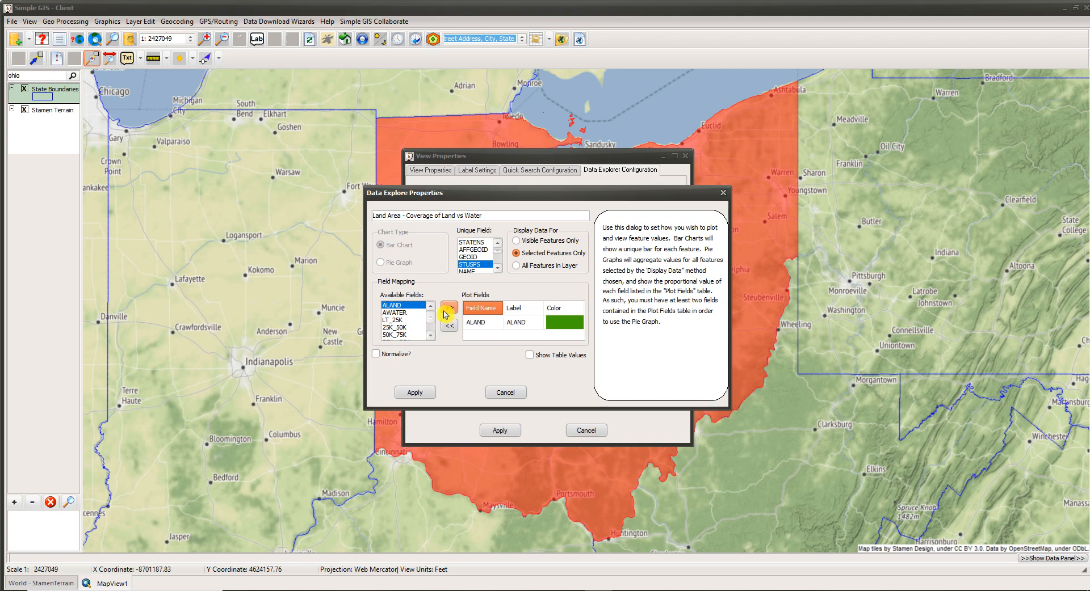
{"action": "double_click", "coordinate": [513, 323]}
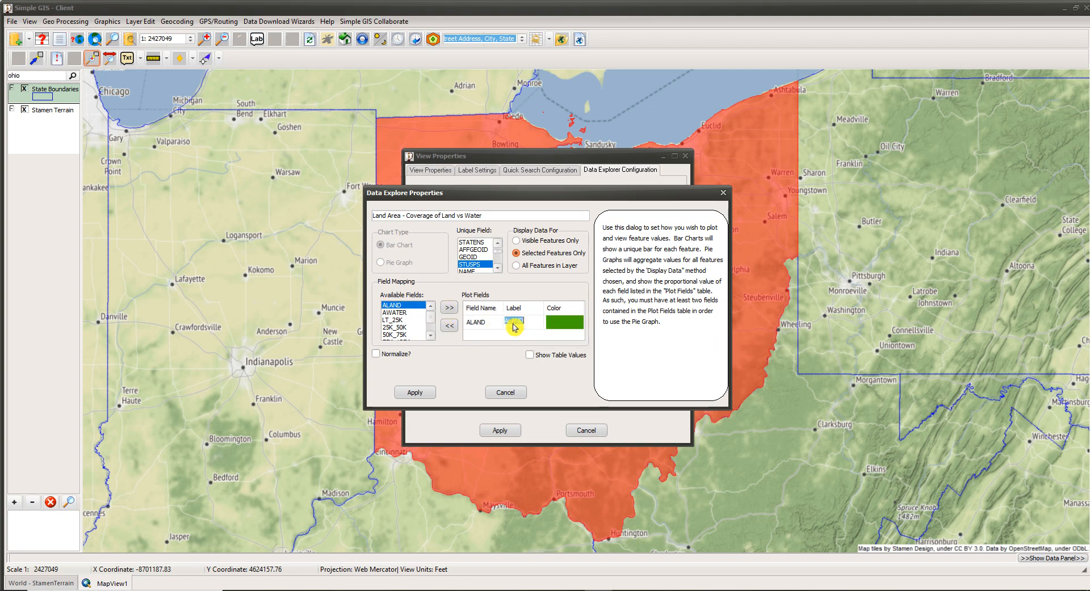
{"action": "type", "text": "Land Area"}
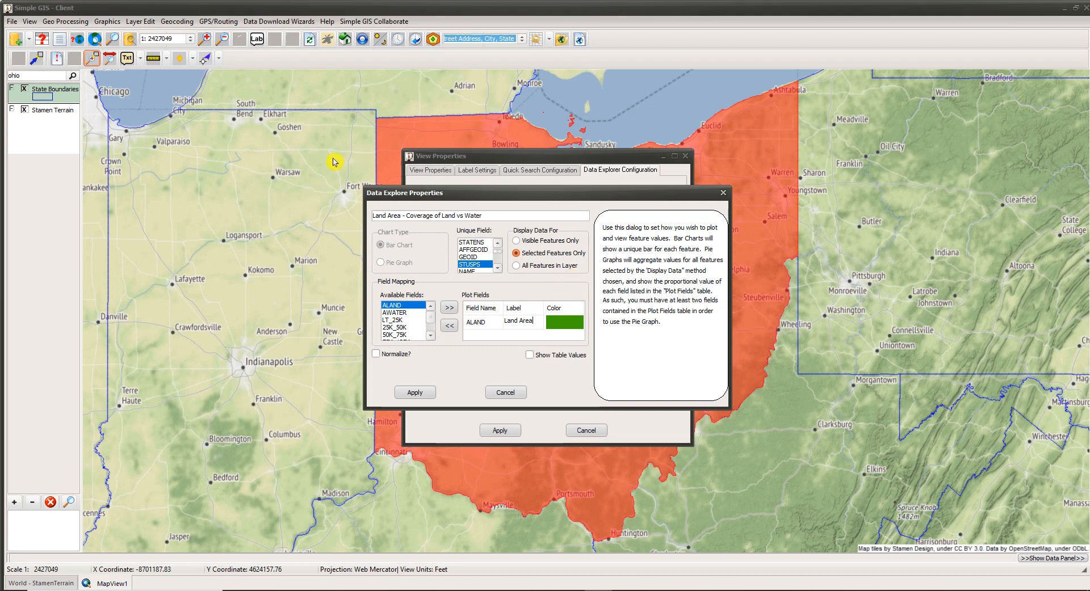
- Add AWATER to the land and water chart's plot fields and label it "Water Area"
{"action": "left_click", "coordinate": [393, 313]}
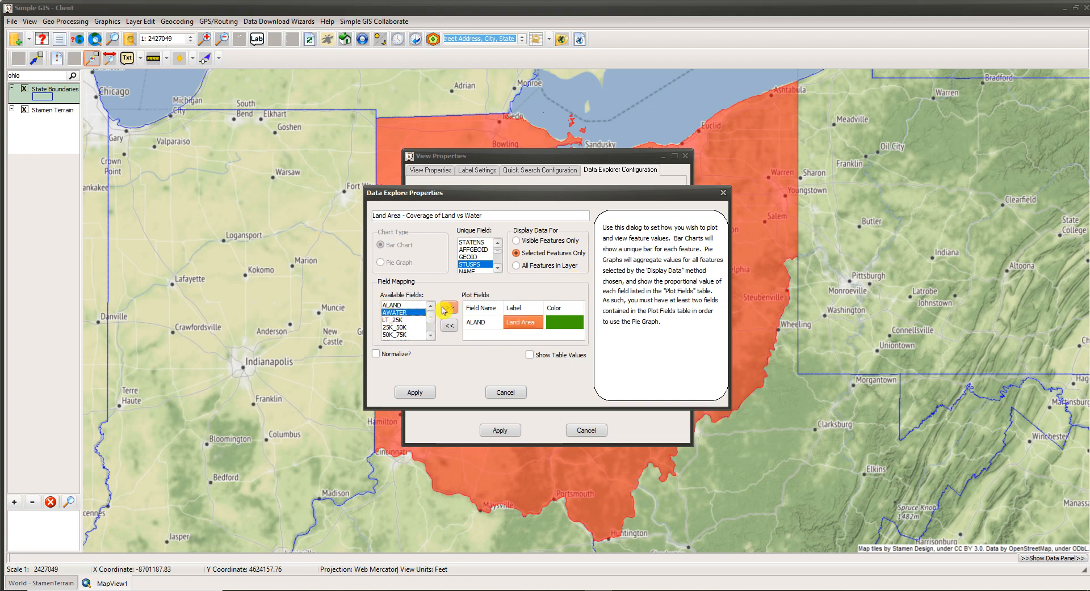
{"action": "left_click", "coordinate": [449, 308]}
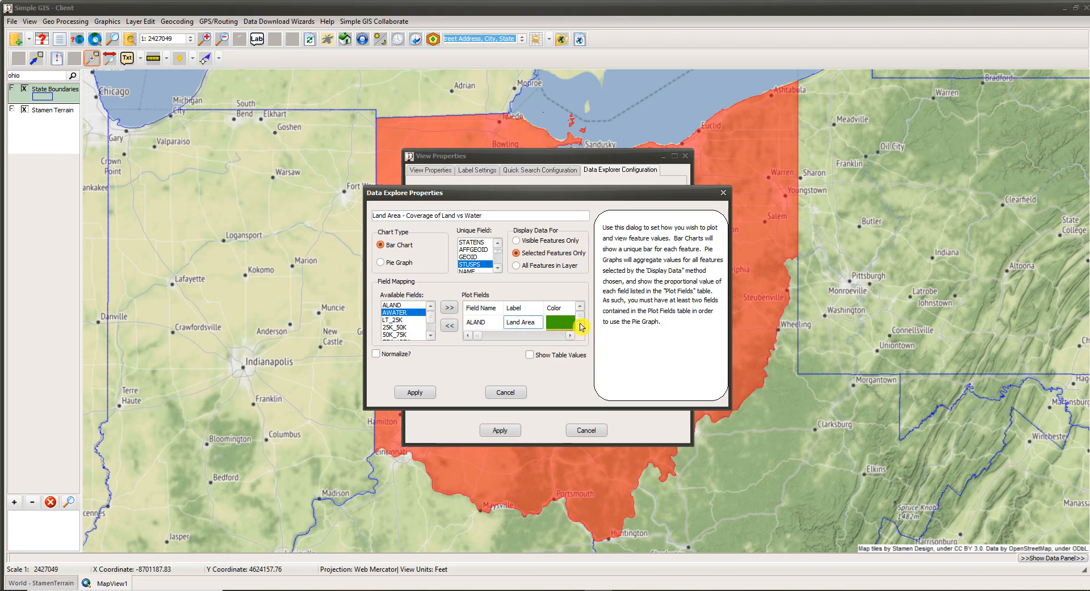
{"action": "type", "text": "Water Area"}
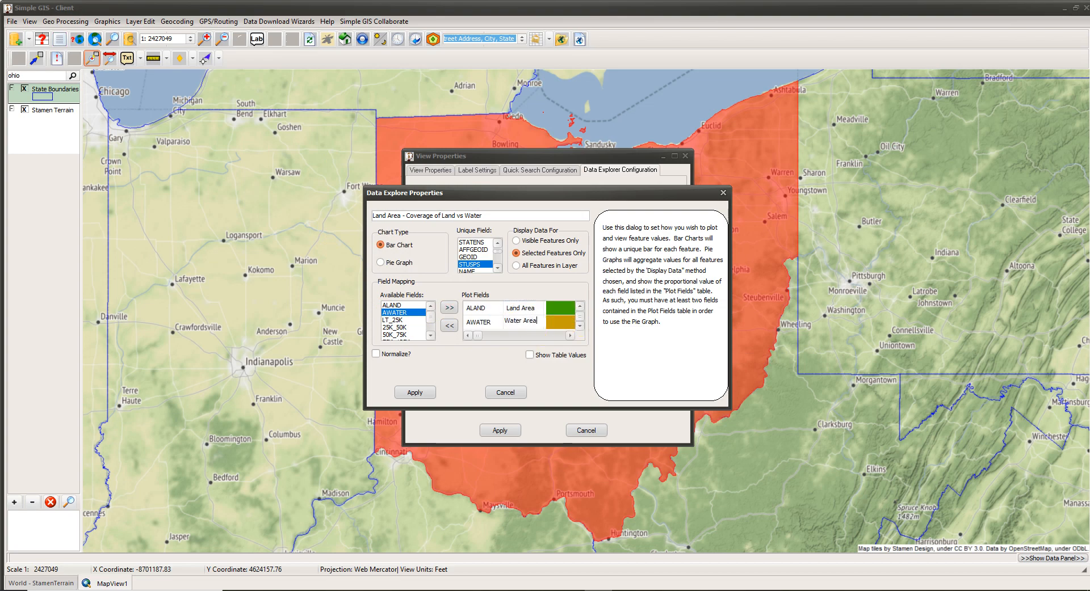
- Change the Water Area plot color to the pure blue basic color and enable normalization for the chart
{"action": "left_click", "coordinate": [555, 325]}
{"action": "left_click", "coordinate": [536, 324]}
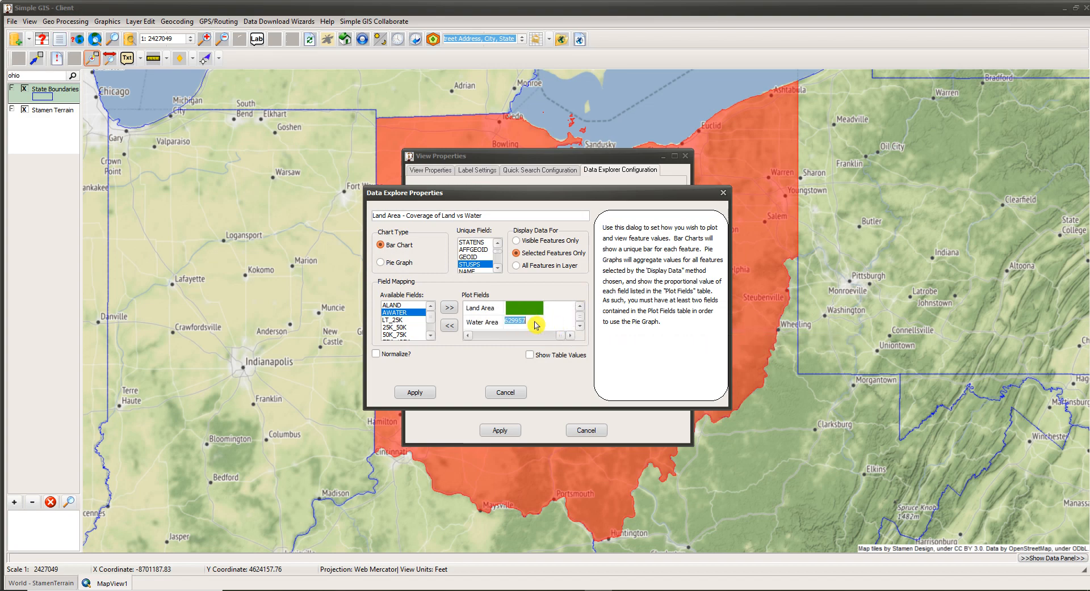
{"action": "left_click", "coordinate": [535, 324]}
{"action": "left_click", "coordinate": [555, 214]}
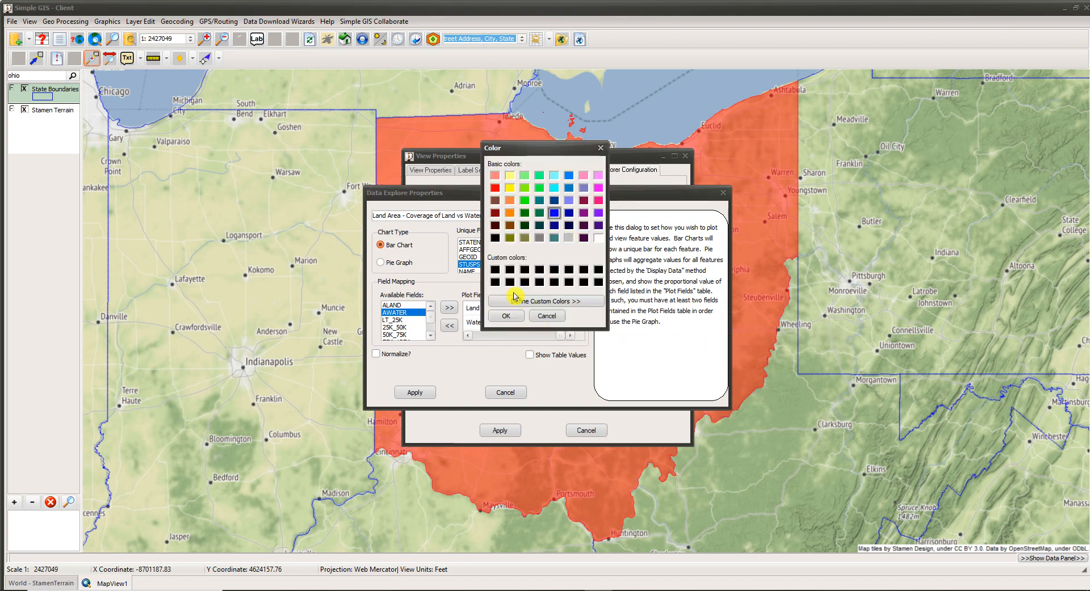
{"action": "left_click", "coordinate": [506, 316]}
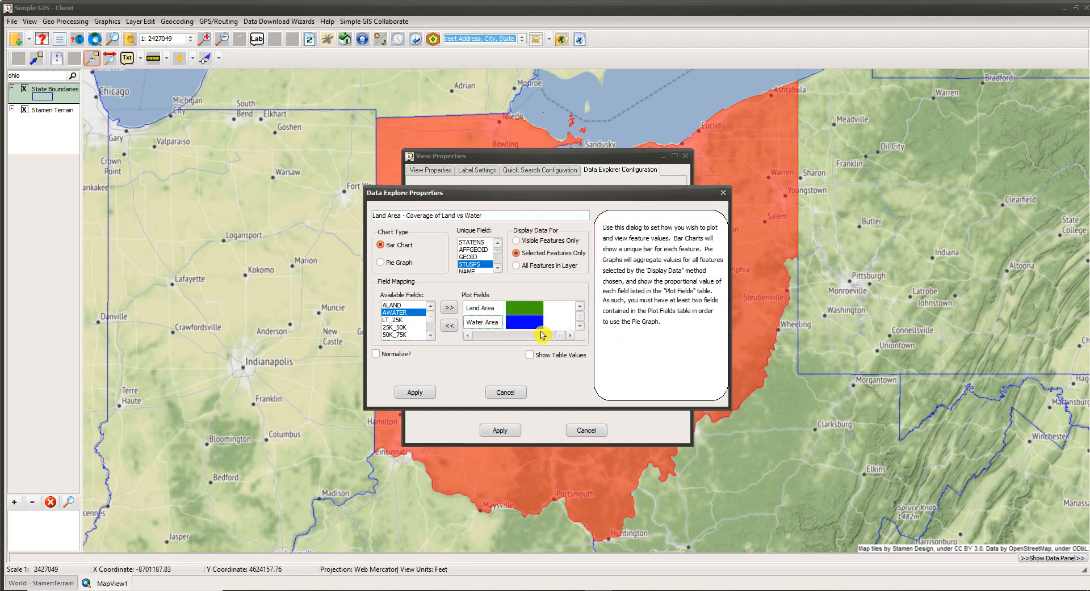
{"action": "left_click", "coordinate": [393, 355]}
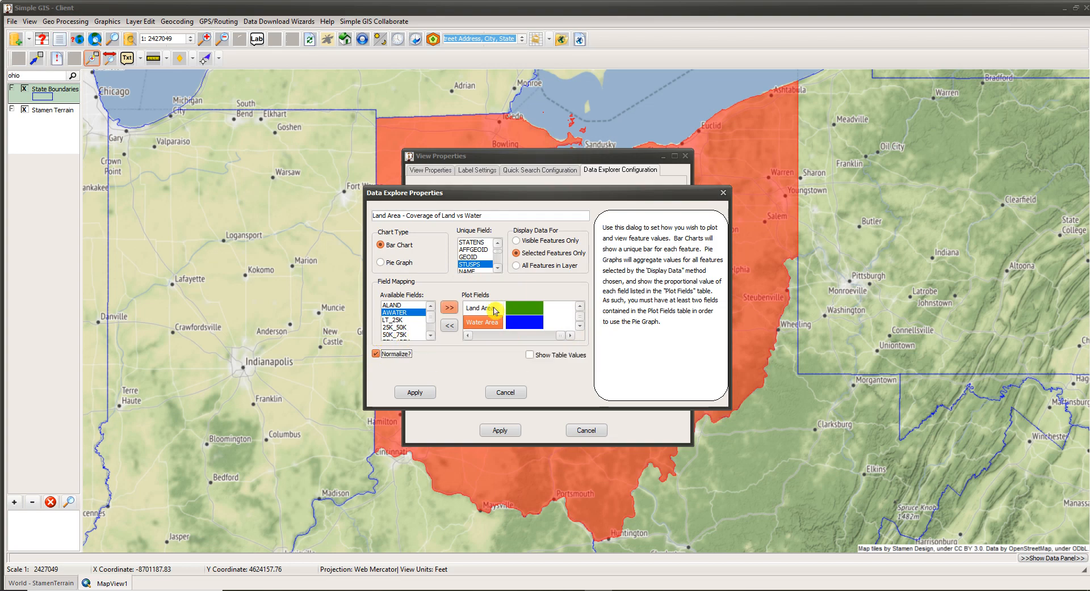
- Apply the land and water chart and the Data Explorer configuration, and review both State Boundaries charts in the data panel
{"action": "left_click", "coordinate": [423, 396]}
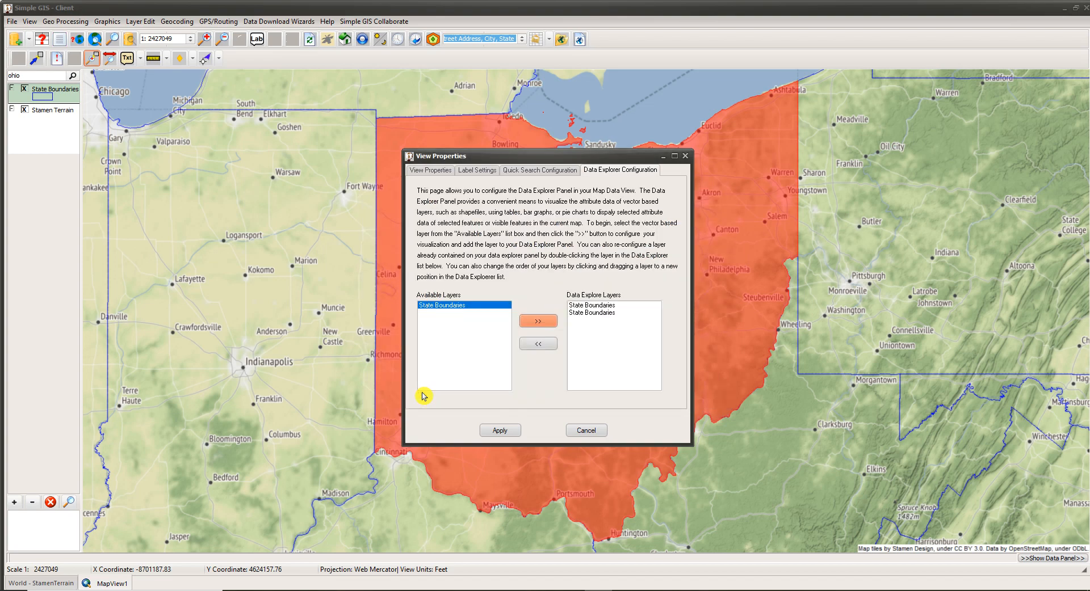
{"action": "left_click", "coordinate": [505, 430]}
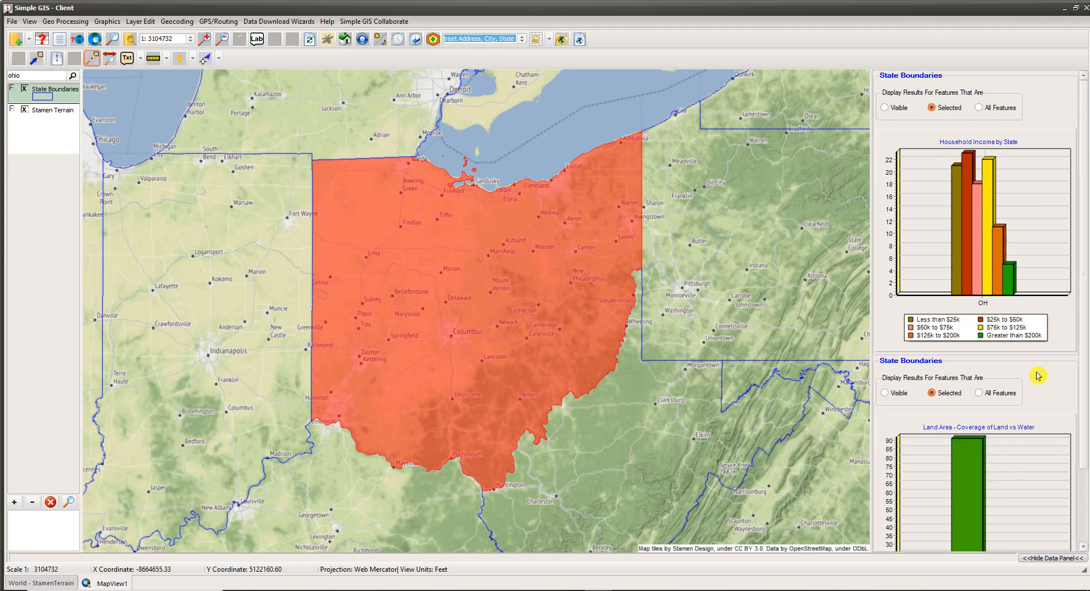
{"action": "scroll", "coordinate": [1042, 384], "scroll_direction": "down", "scroll_amount": 1}
{"action": "scroll", "coordinate": [1042, 384], "scroll_direction": "down", "scroll_amount": 2}
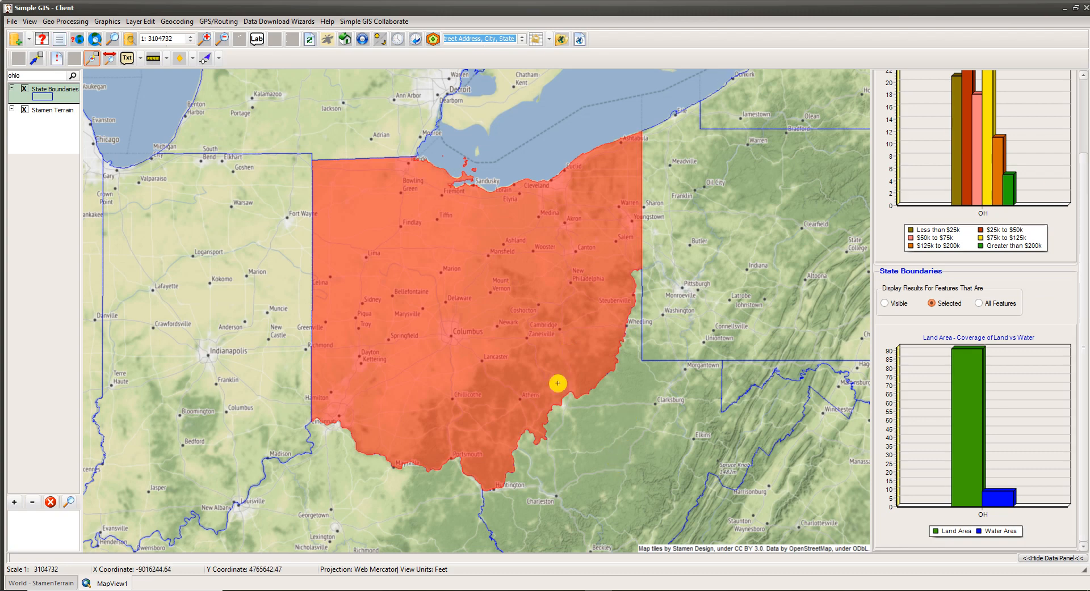
{"action": "scroll", "coordinate": [457, 335], "scroll_direction": "up", "scroll_amount": 2}
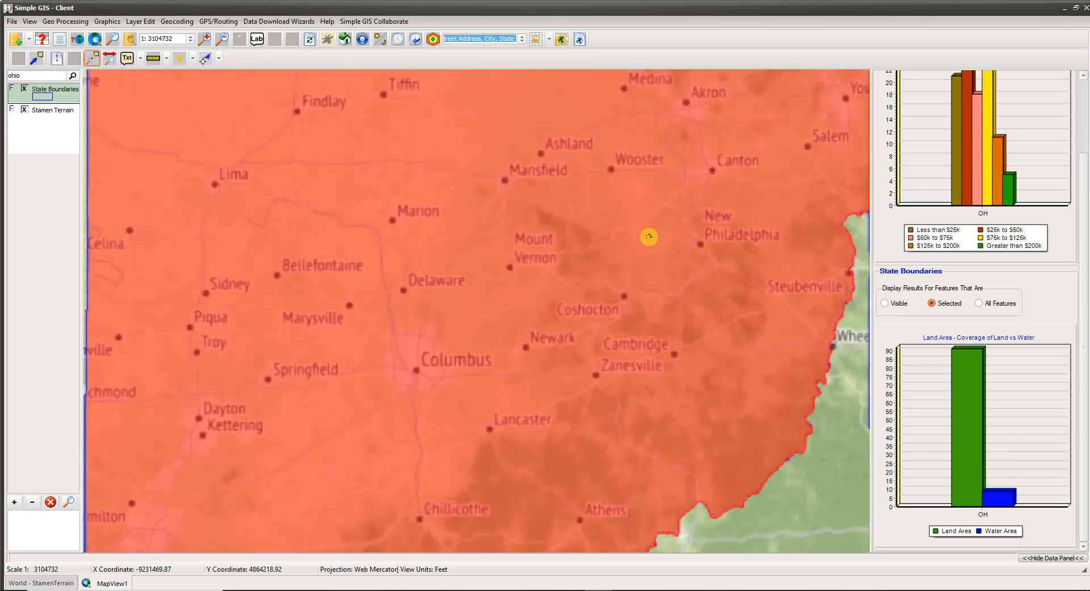
{"action": "scroll", "coordinate": [495, 347], "scroll_direction": "down", "scroll_amount": 2}
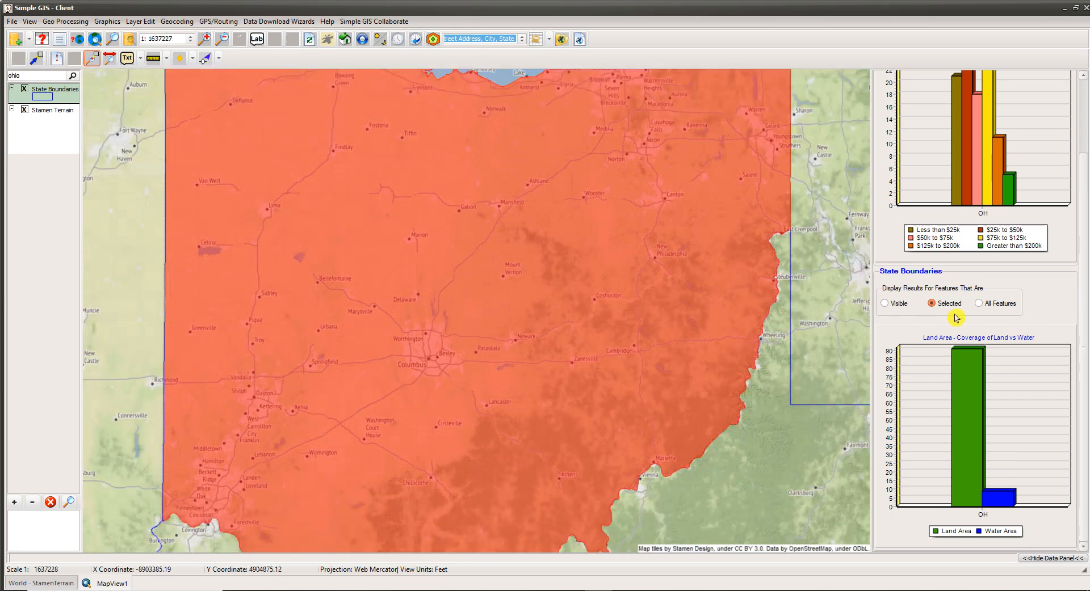
{"action": "scroll", "coordinate": [946, 292], "scroll_direction": "up", "scroll_amount": 1}
{"action": "scroll", "coordinate": [947, 292], "scroll_direction": "up", "scroll_amount": 2}
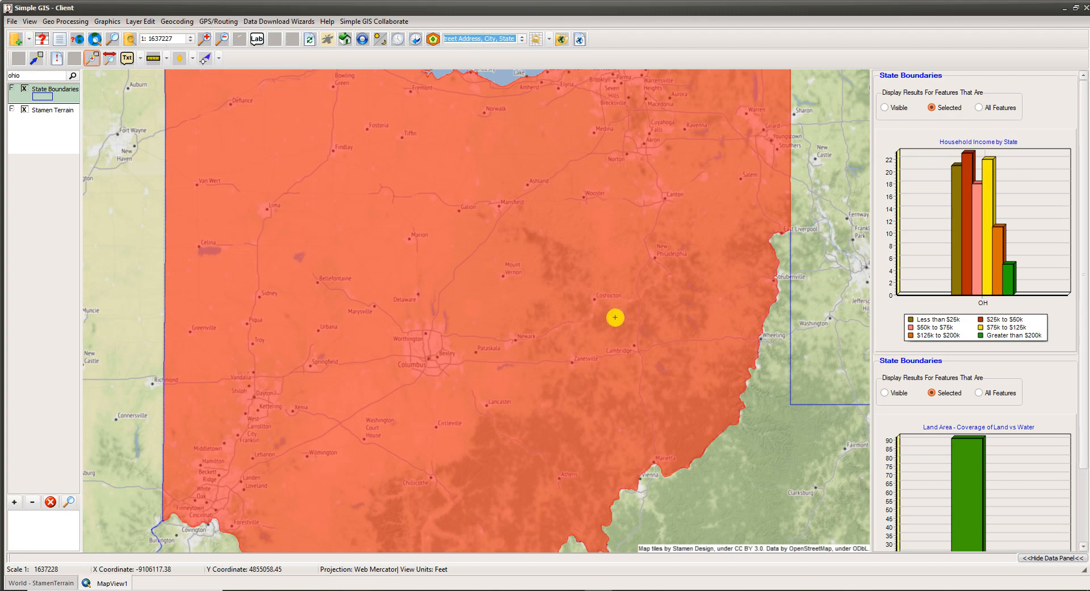
- Run a Quick Search for "tx" to select Texas on the map and update the charts
{"action": "double_click", "coordinate": [29, 76]}
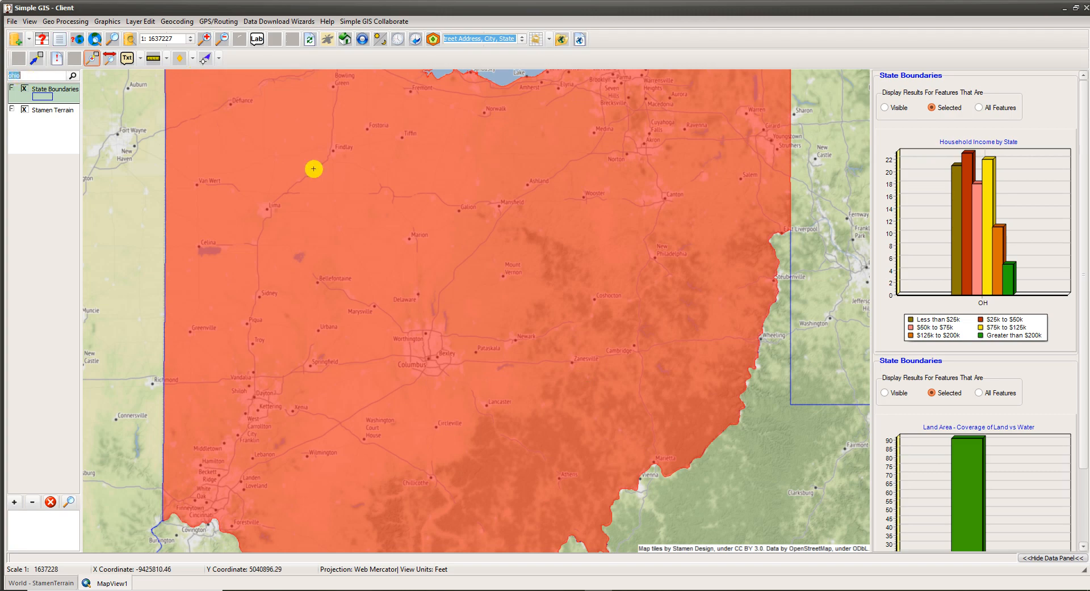
{"action": "type", "text": "x"}
{"action": "left_click", "coordinate": [407, 206]}
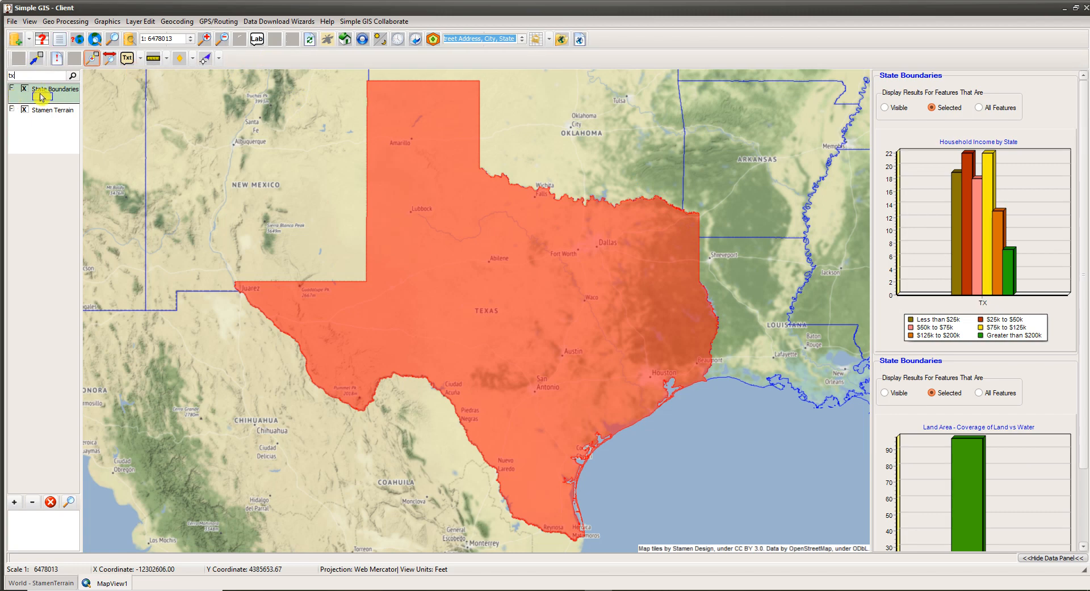
- Clear the Texas selection and show the contiguous United States with southern Alaska on the map
{"action": "left_click", "coordinate": [311, 43]}
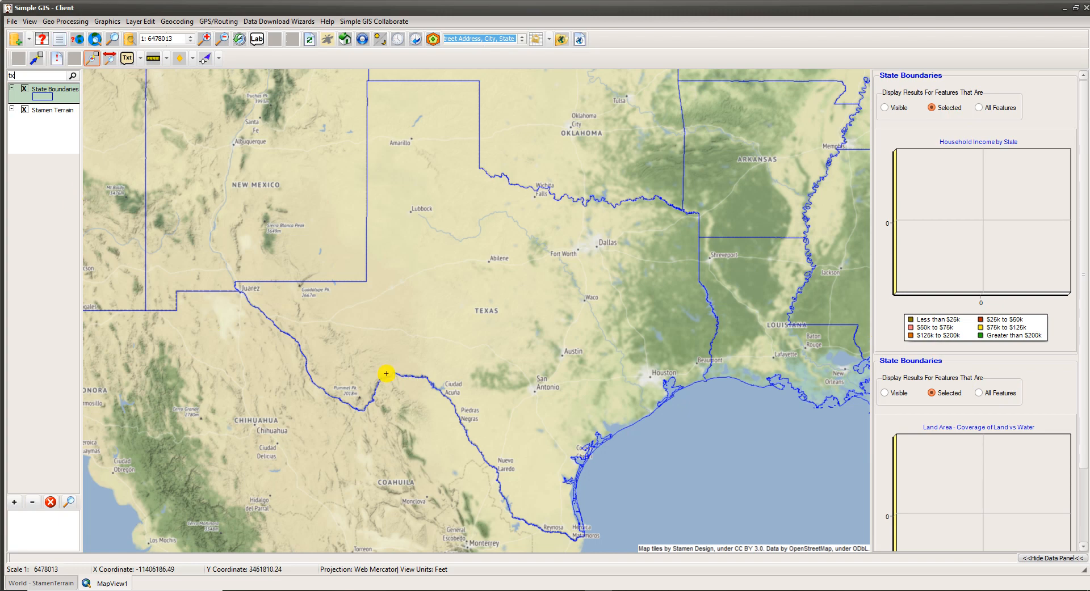
{"action": "scroll", "coordinate": [369, 343], "scroll_direction": "down", "scroll_amount": 2}
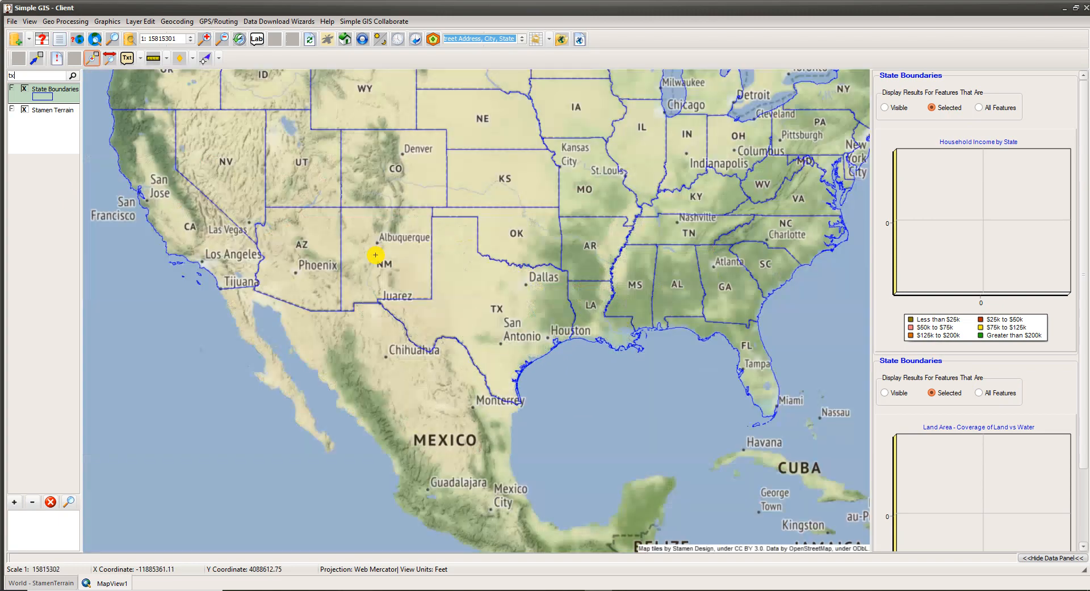
{"action": "left_click_drag", "start_coordinate": [352, 195], "coordinate": [349, 338]}
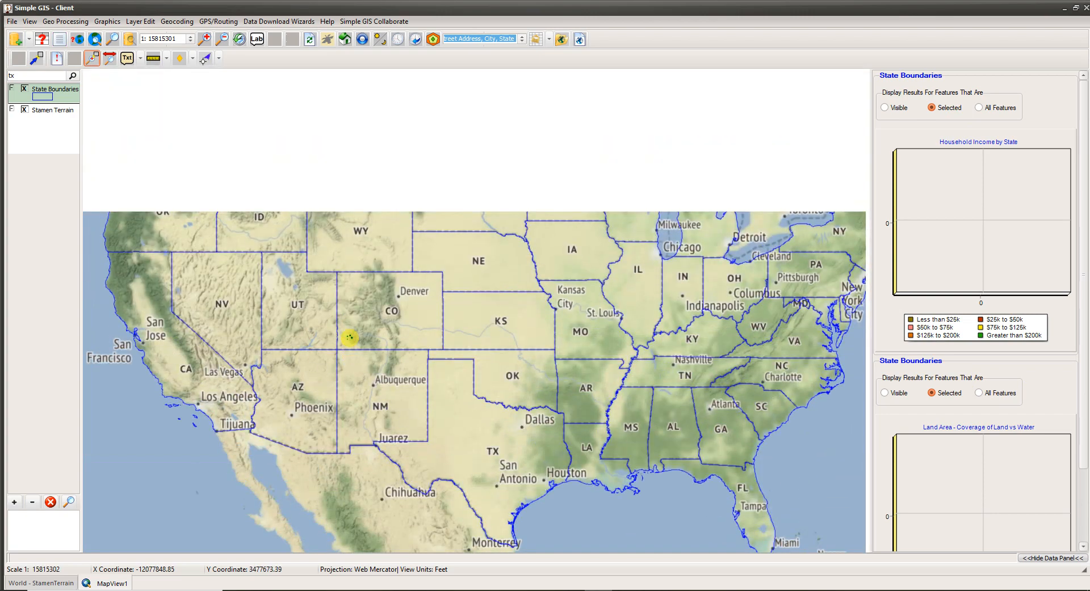
{"action": "scroll", "coordinate": [349, 339], "scroll_direction": "down", "scroll_amount": 1}
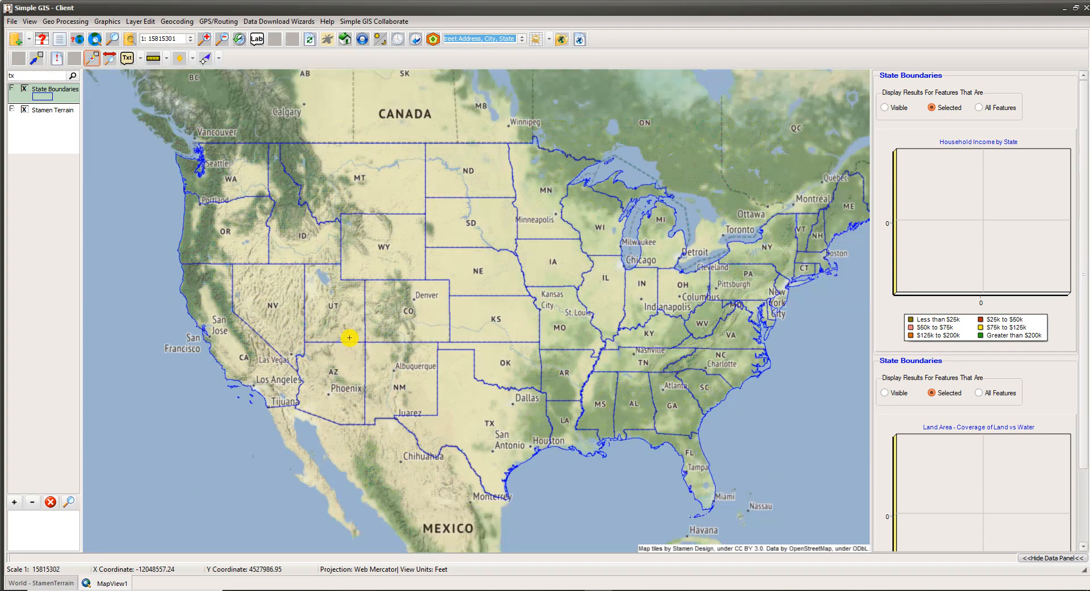
{"action": "scroll", "coordinate": [349, 339], "scroll_direction": "down", "scroll_amount": 1}
{"action": "scroll", "coordinate": [350, 338], "scroll_direction": "down", "scroll_amount": 1}
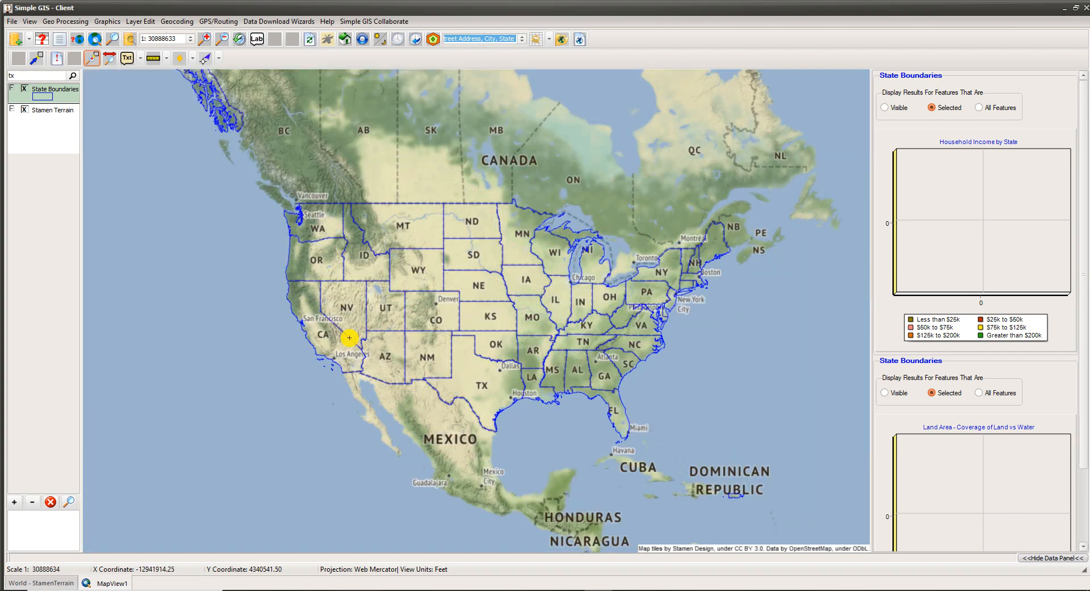
{"action": "scroll", "coordinate": [349, 339], "scroll_direction": "down", "scroll_amount": 1}
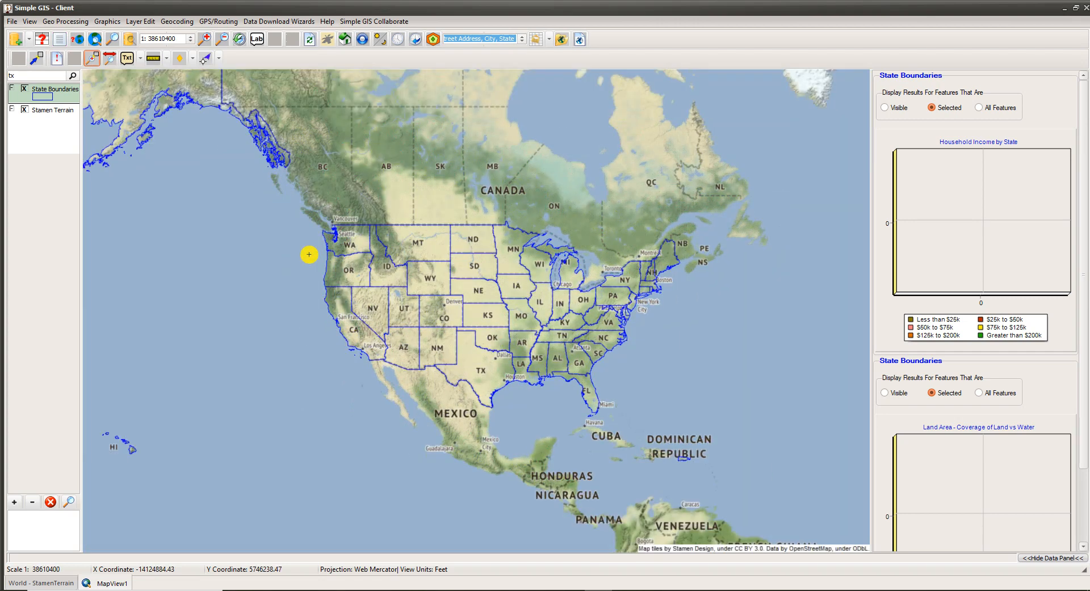
{"action": "left_click_drag", "start_coordinate": [309, 254], "coordinate": [428, 325]}
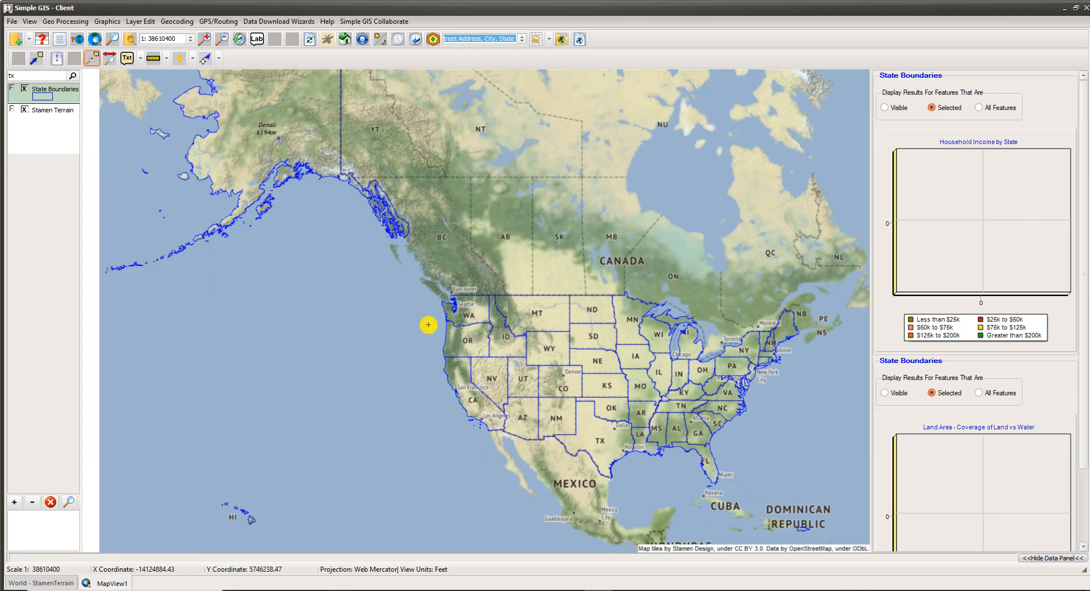
{"action": "left_click_drag", "start_coordinate": [429, 325], "coordinate": [389, 318]}
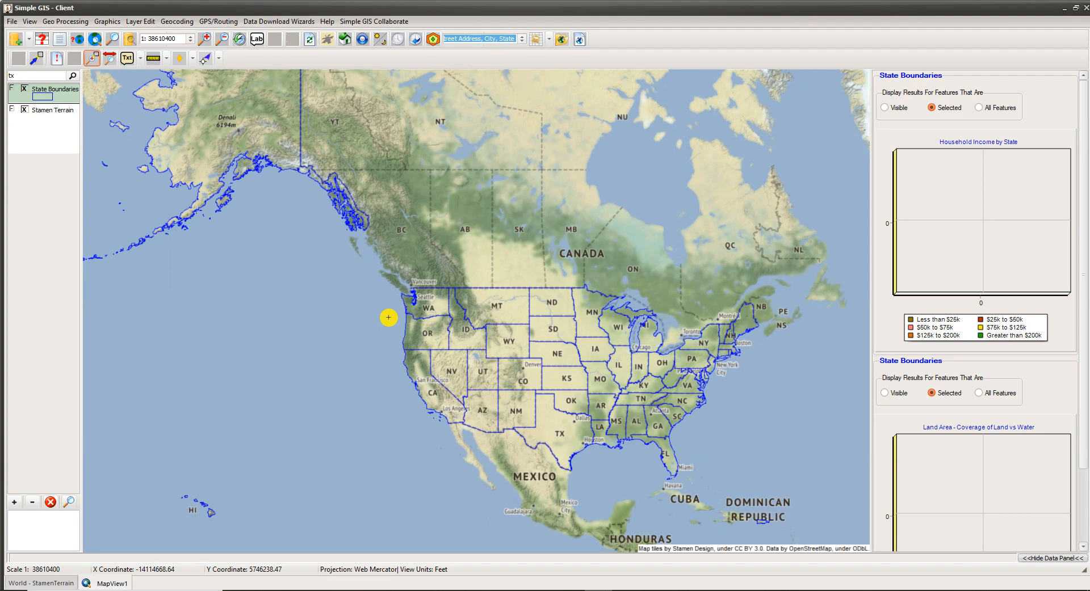
{"action": "scroll", "coordinate": [388, 317], "scroll_direction": "up", "scroll_amount": 1}
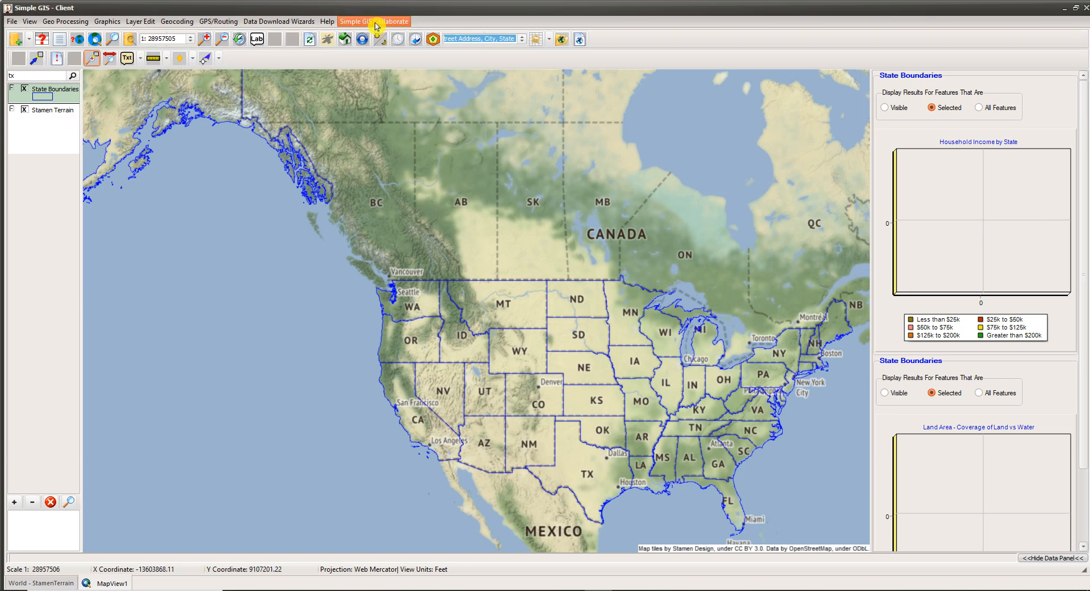
- Check the description of the Simple GIS Collaborate Plugin in the Plugins Manager and close the manager
{"action": "left_click", "coordinate": [13, 21]}
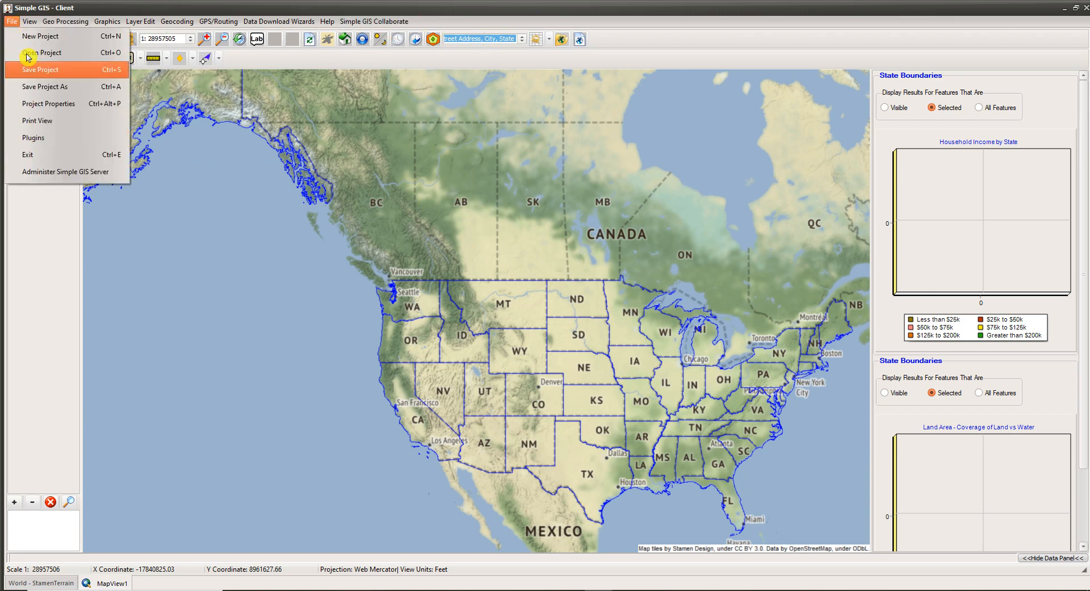
{"action": "left_click", "coordinate": [44, 144]}
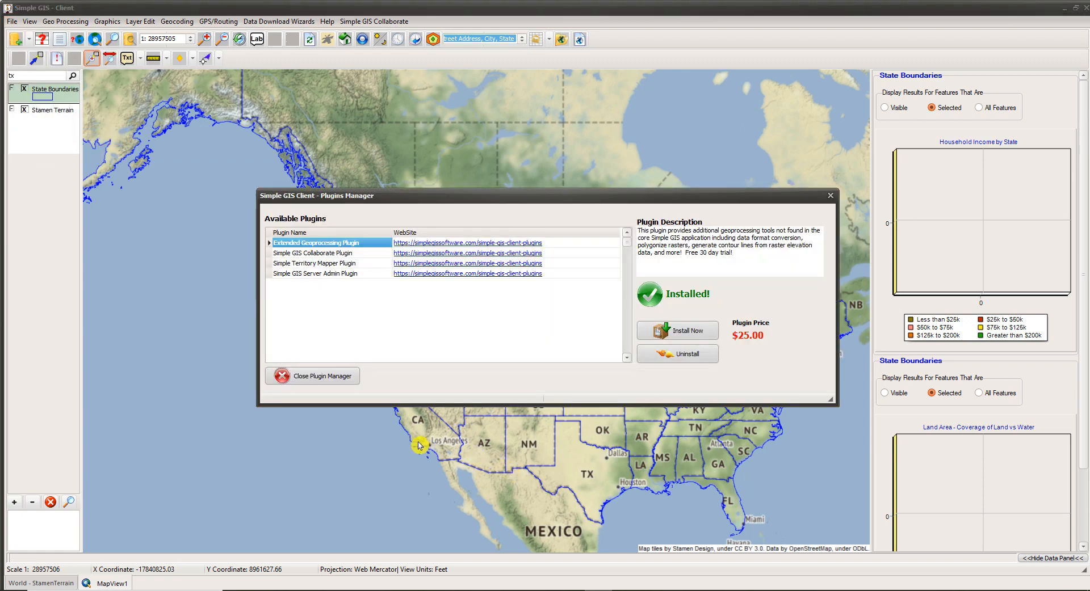
{"action": "left_click", "coordinate": [323, 257]}
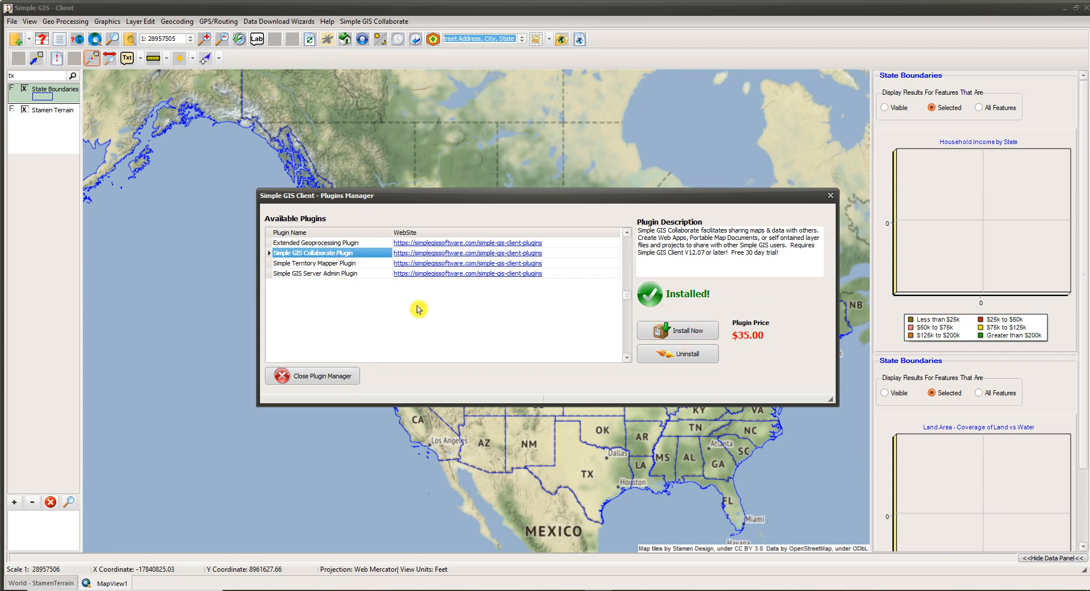
{"action": "left_click", "coordinate": [304, 384]}
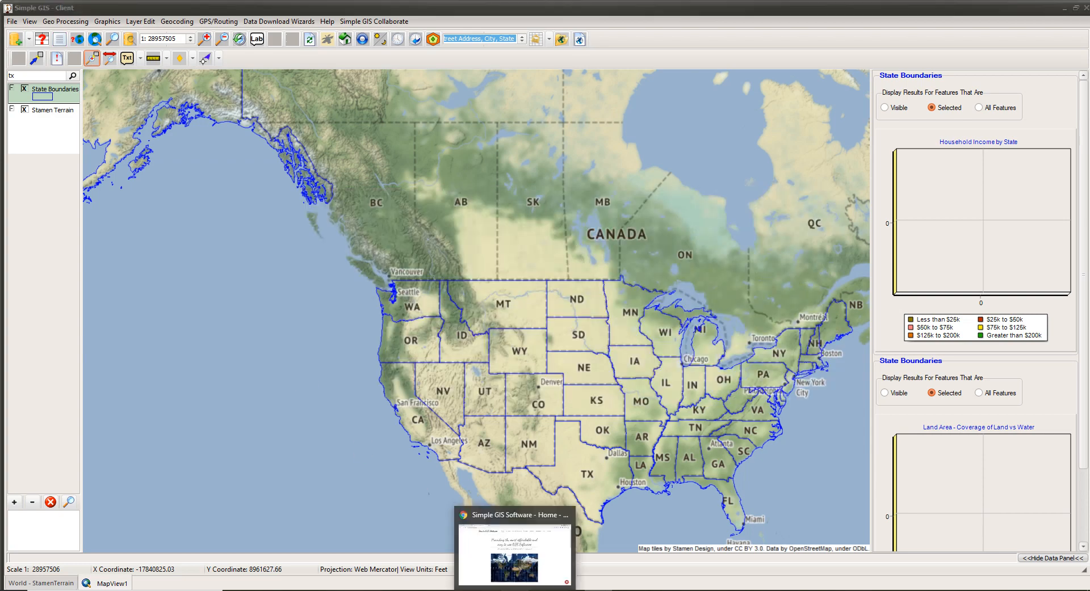
- Switch to the Simple GIS Software website in Chrome and examine the software listed on its Products page
{"action": "left_click", "coordinate": [514, 590]}
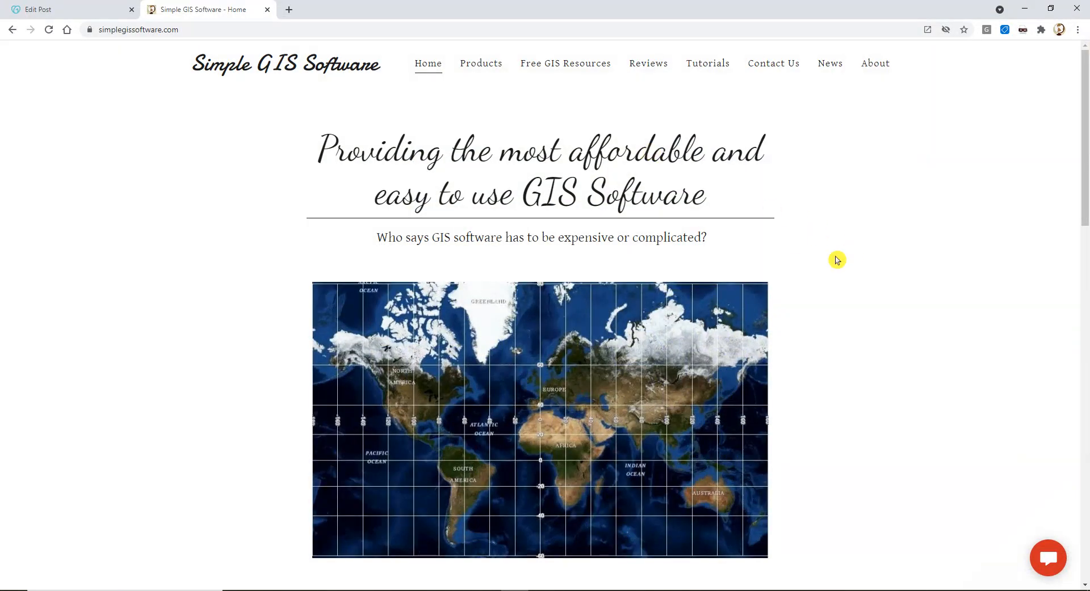
{"action": "left_click", "coordinate": [477, 69]}
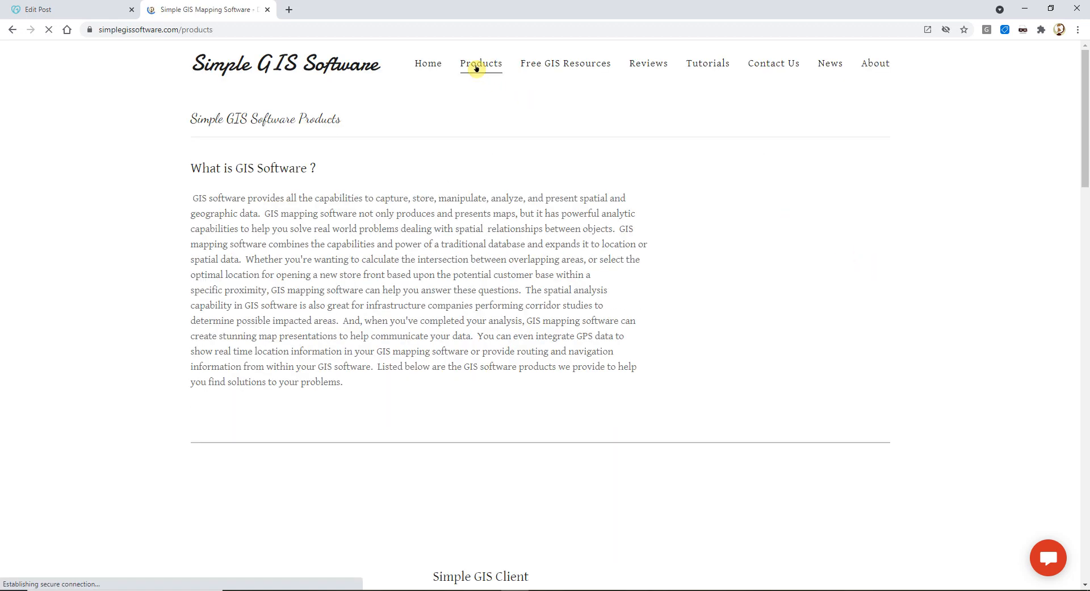
{"action": "scroll", "coordinate": [430, 275], "scroll_direction": "down", "scroll_amount": 6}
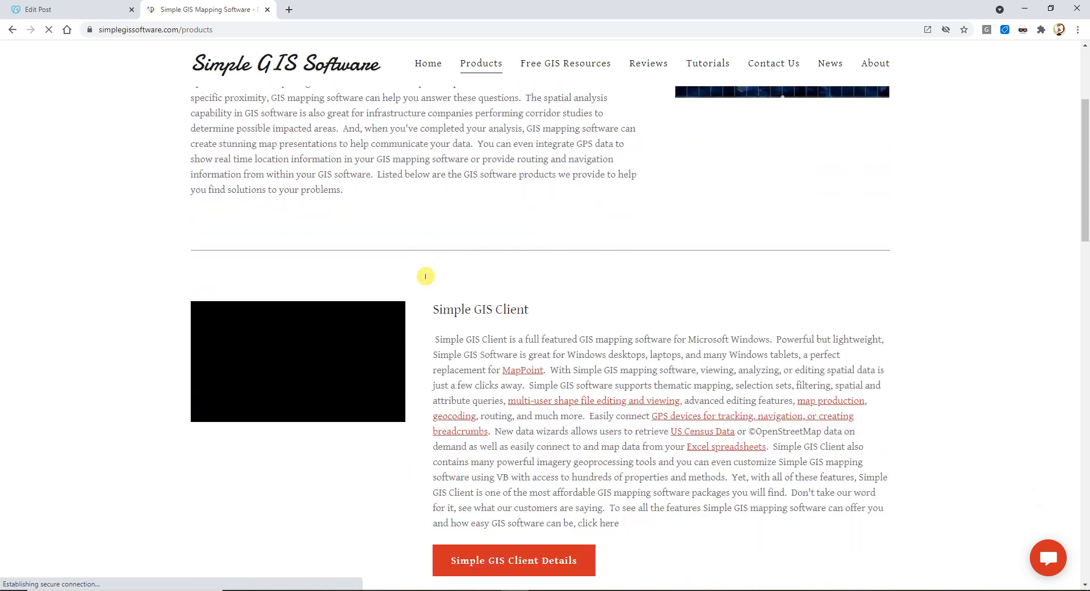
{"action": "scroll", "coordinate": [427, 280], "scroll_direction": "down", "scroll_amount": 3}
{"action": "scroll", "coordinate": [426, 281], "scroll_direction": "up", "scroll_amount": 7}
{"action": "scroll", "coordinate": [426, 280], "scroll_direction": "down", "scroll_amount": 5}
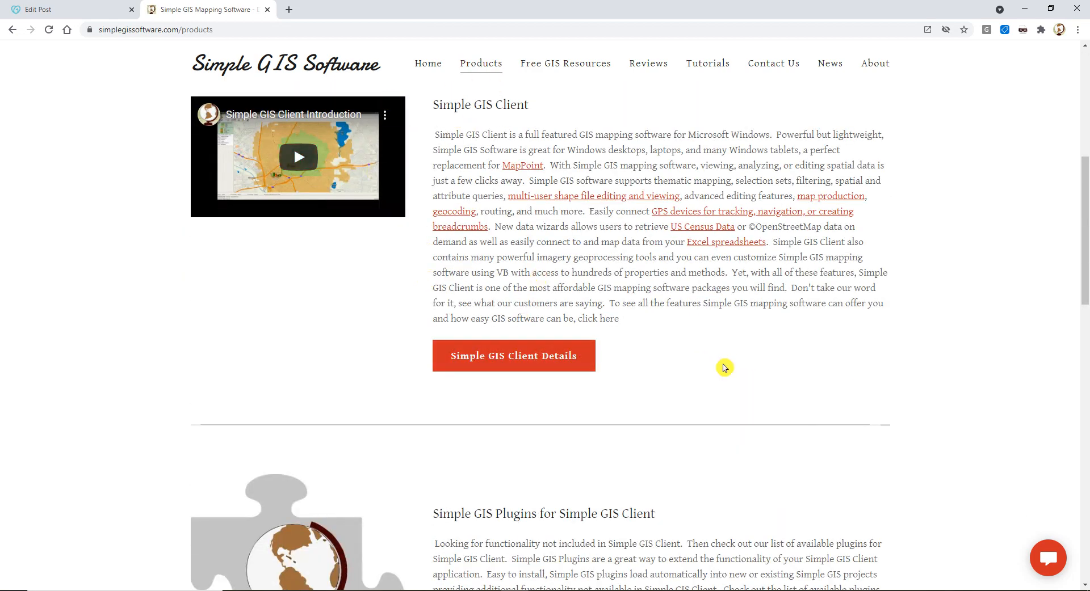
{"action": "scroll", "coordinate": [722, 365], "scroll_direction": "down", "scroll_amount": 4}
{"action": "scroll", "coordinate": [722, 365], "scroll_direction": "down", "scroll_amount": 10}
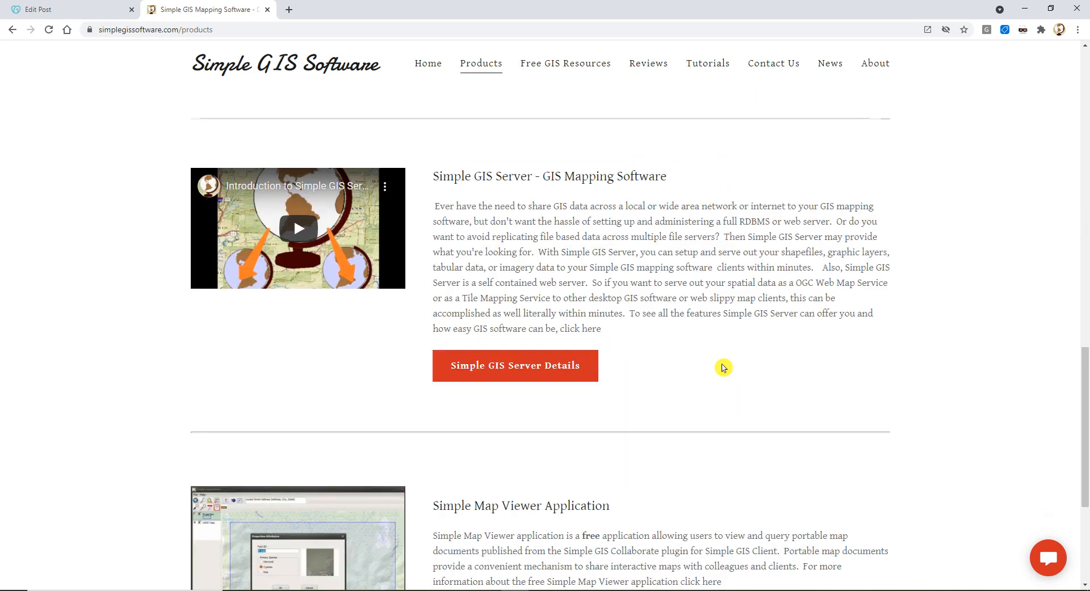
{"action": "scroll", "coordinate": [722, 368], "scroll_direction": "down", "scroll_amount": 3}
{"action": "scroll", "coordinate": [722, 368], "scroll_direction": "up", "scroll_amount": 11}
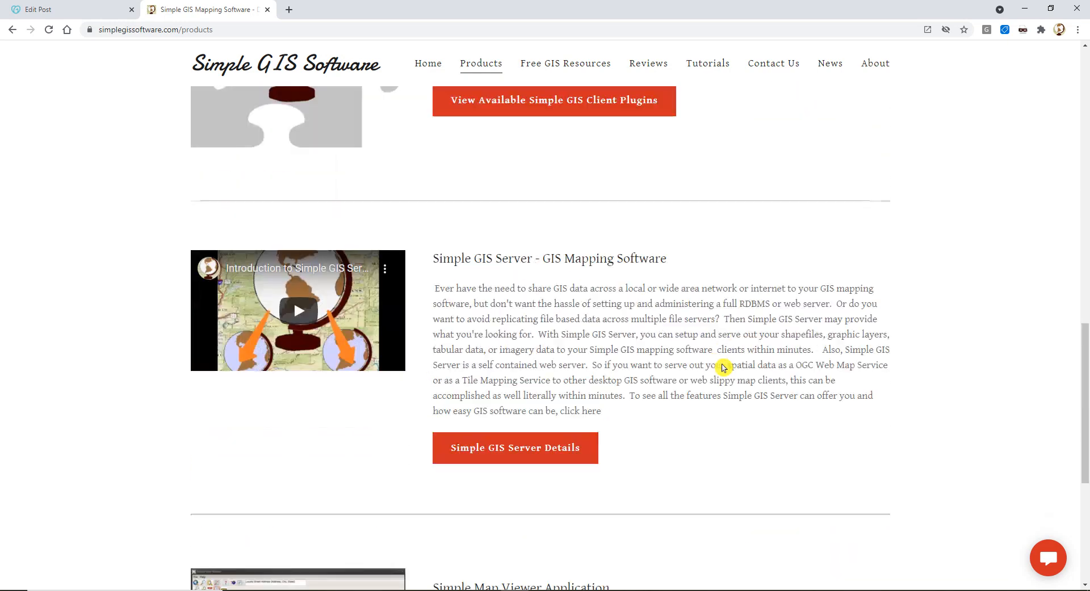
{"action": "scroll", "coordinate": [723, 368], "scroll_direction": "up", "scroll_amount": 2}
{"action": "scroll", "coordinate": [544, 440], "scroll_direction": "down", "scroll_amount": 1}
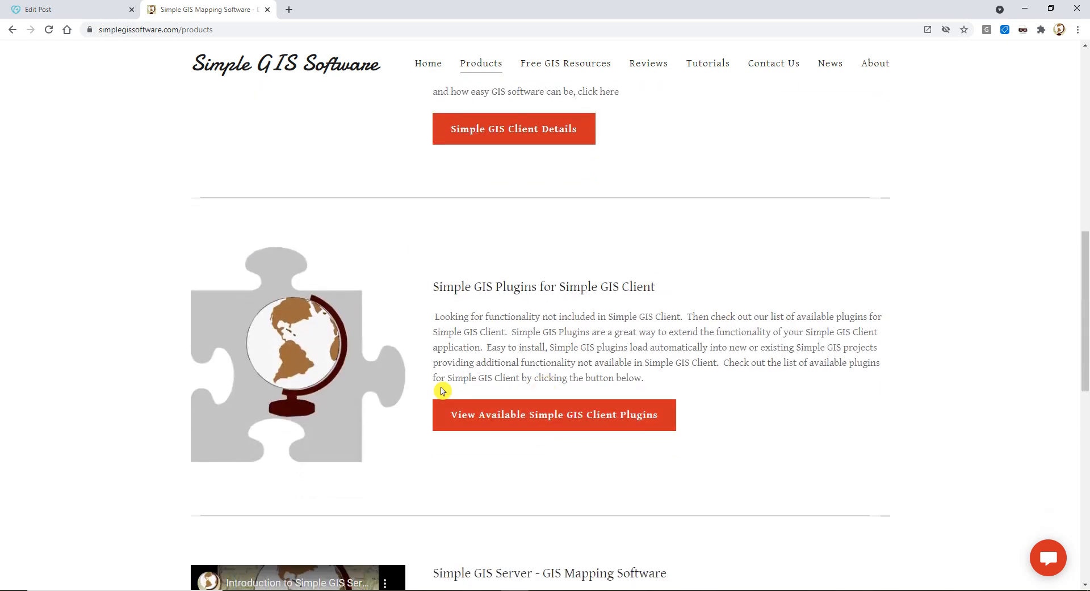
- Examine the Simple GIS Collaborate Plugin section on the website's client plugins page and return to Simple GIS Client
{"action": "left_click", "coordinate": [550, 421]}
{"action": "scroll", "coordinate": [615, 409], "scroll_direction": "down", "scroll_amount": 3}
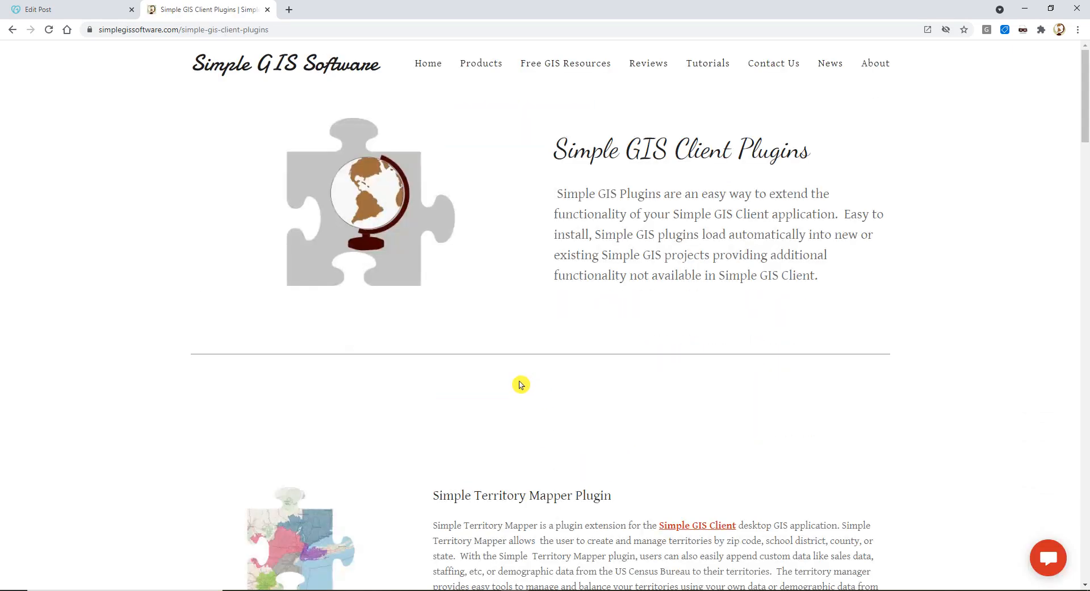
{"action": "scroll", "coordinate": [512, 311], "scroll_direction": "down", "scroll_amount": 3}
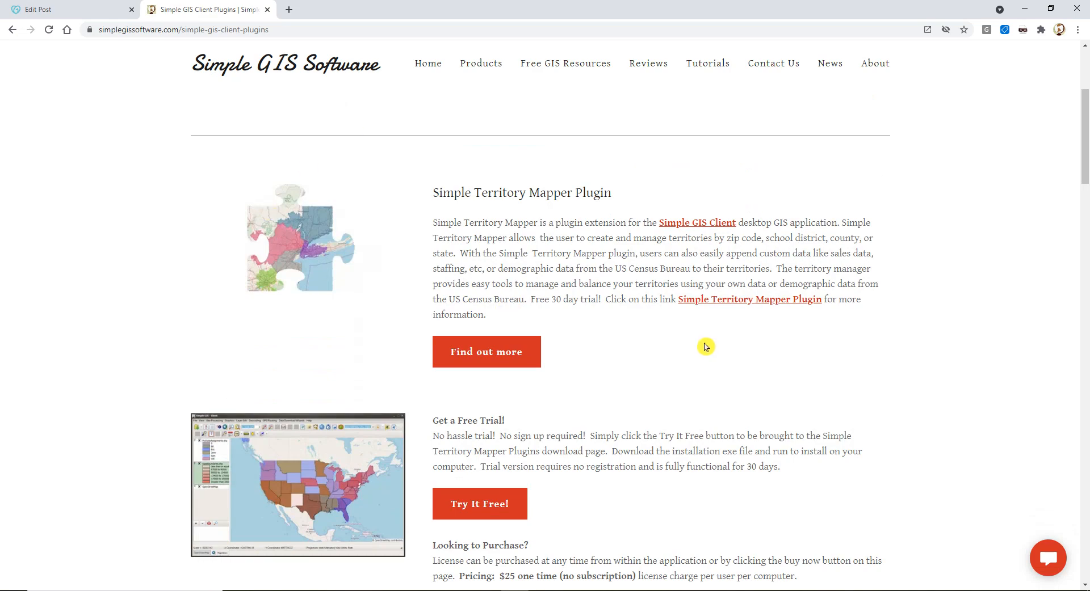
{"action": "scroll", "coordinate": [706, 348], "scroll_direction": "down", "scroll_amount": 1}
{"action": "scroll", "coordinate": [705, 348], "scroll_direction": "down", "scroll_amount": 10}
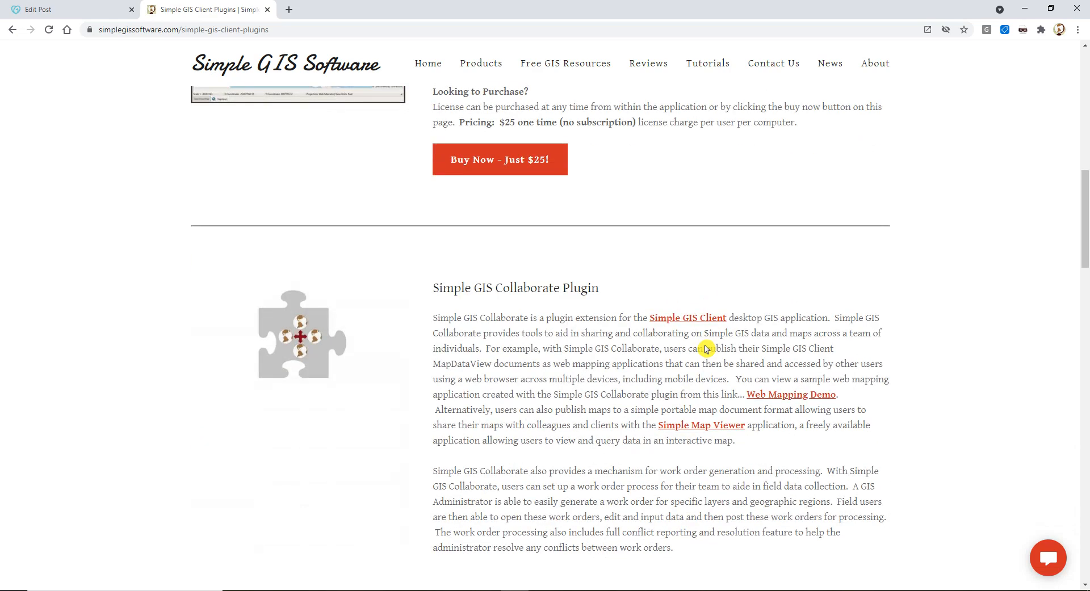
{"action": "scroll", "coordinate": [705, 348], "scroll_direction": "down", "scroll_amount": 1}
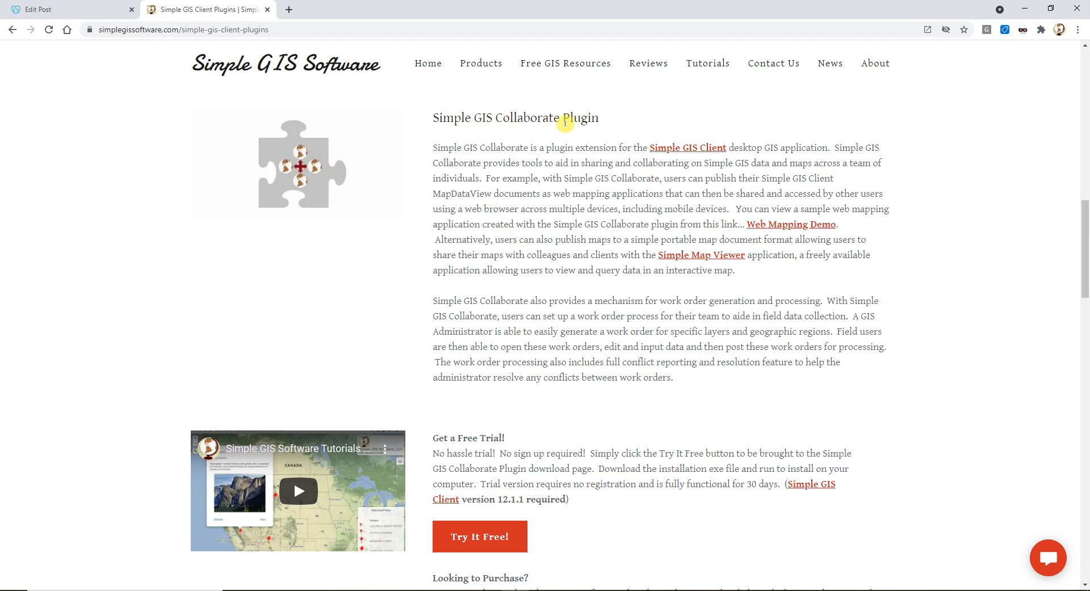
{"action": "scroll", "coordinate": [577, 224], "scroll_direction": "down", "scroll_amount": 1}
{"action": "scroll", "coordinate": [560, 261], "scroll_direction": "down", "scroll_amount": 1}
{"action": "scroll", "coordinate": [542, 229], "scroll_direction": "up", "scroll_amount": 1}
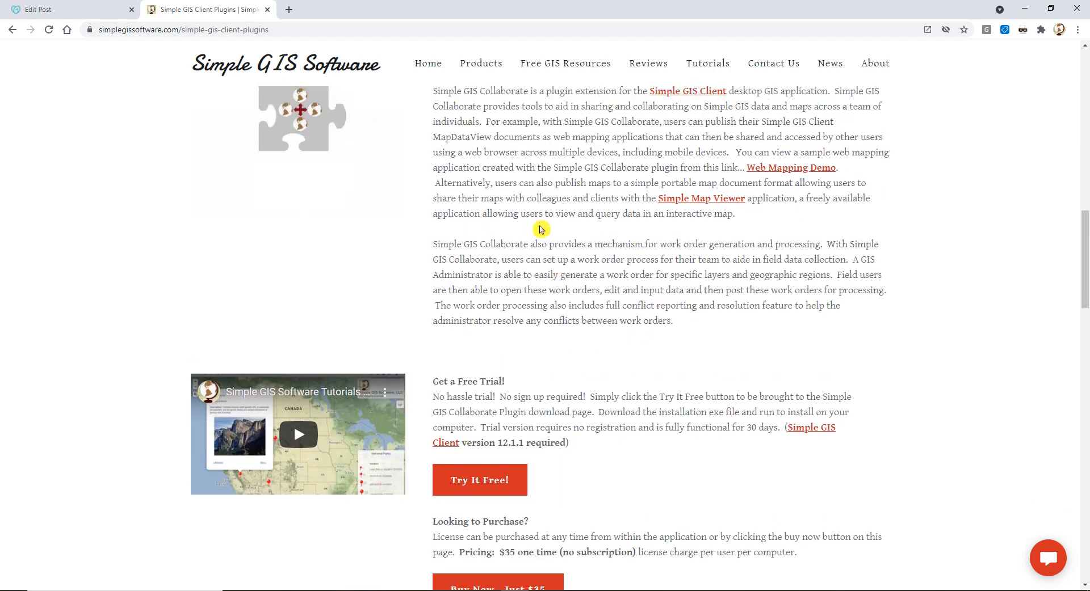
{"action": "scroll", "coordinate": [533, 244], "scroll_direction": "up", "scroll_amount": 1}
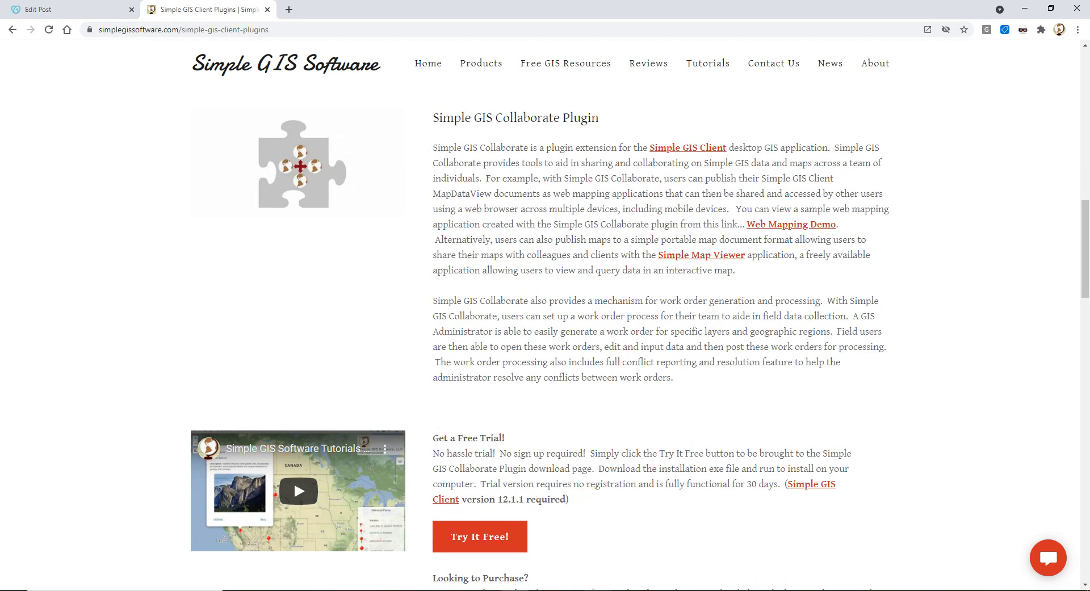
{"action": "left_click", "coordinate": [1024, 8]}
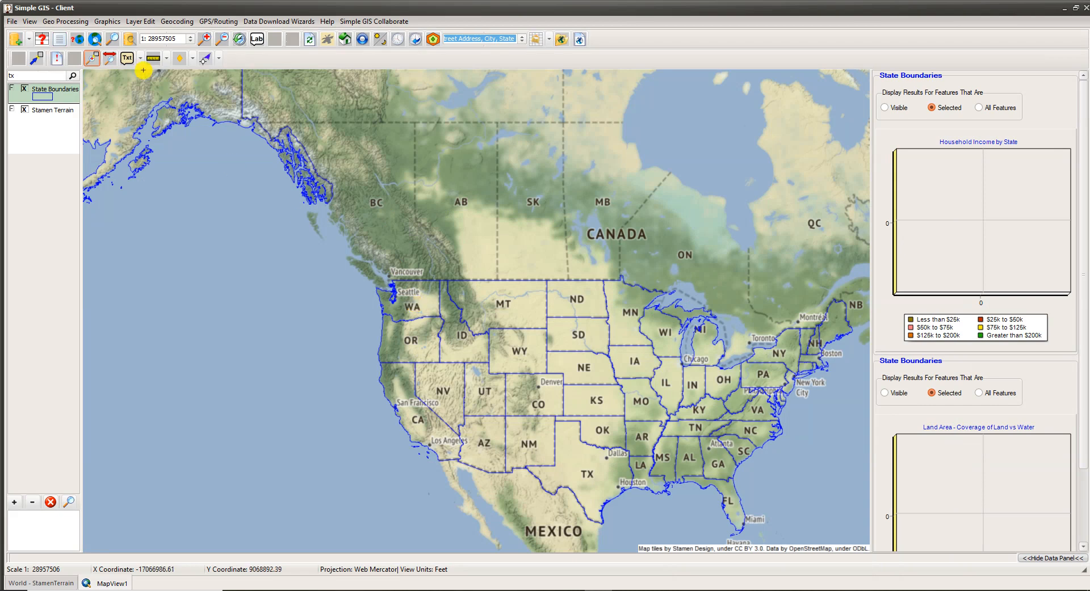
- Publish the map as a portable map document named SamplePresentation in the PackPrj folder
{"action": "left_click", "coordinate": [386, 23]}
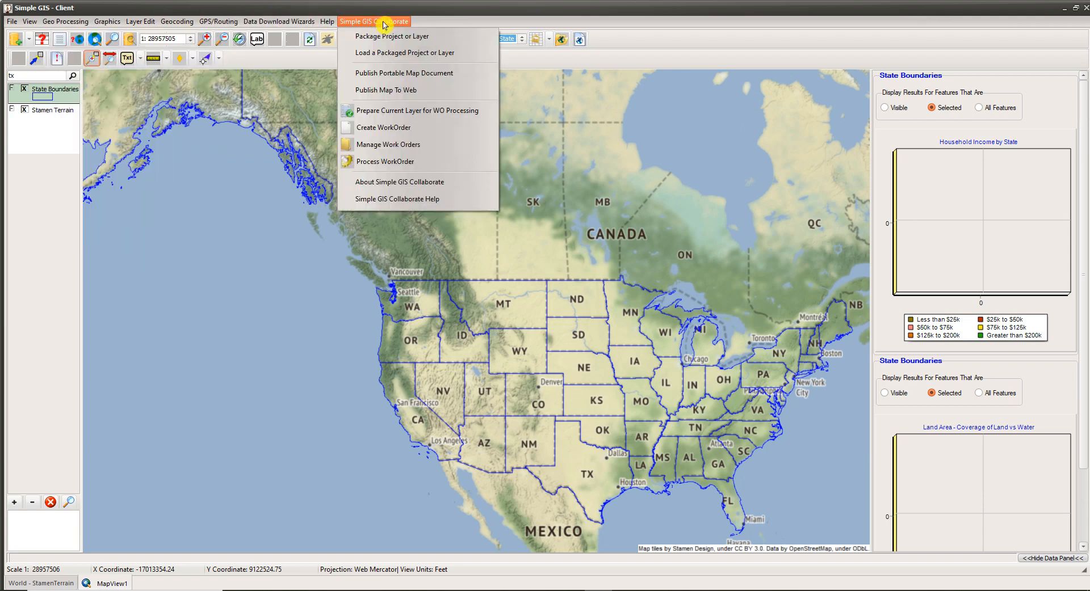
{"action": "left_click", "coordinate": [400, 78]}
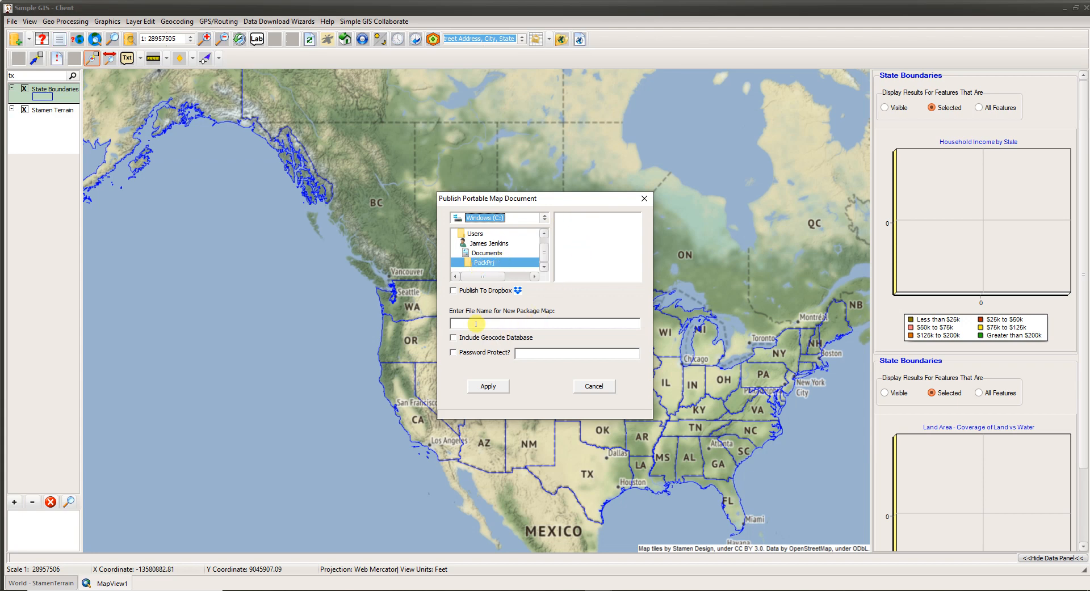
{"action": "left_click", "coordinate": [500, 325]}
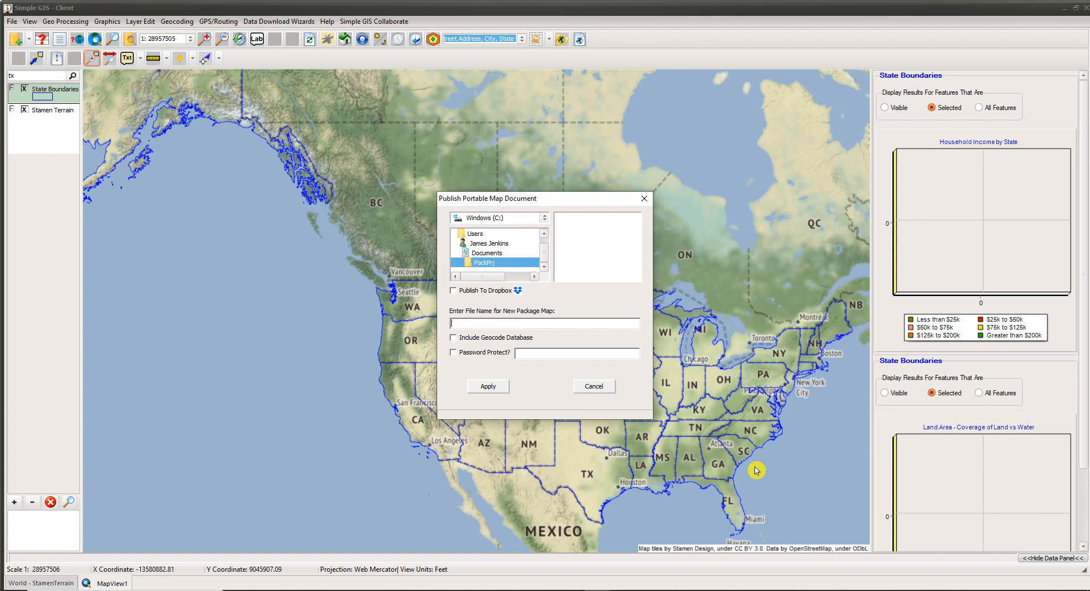
{"action": "type", "text": "SamplePresentation"}
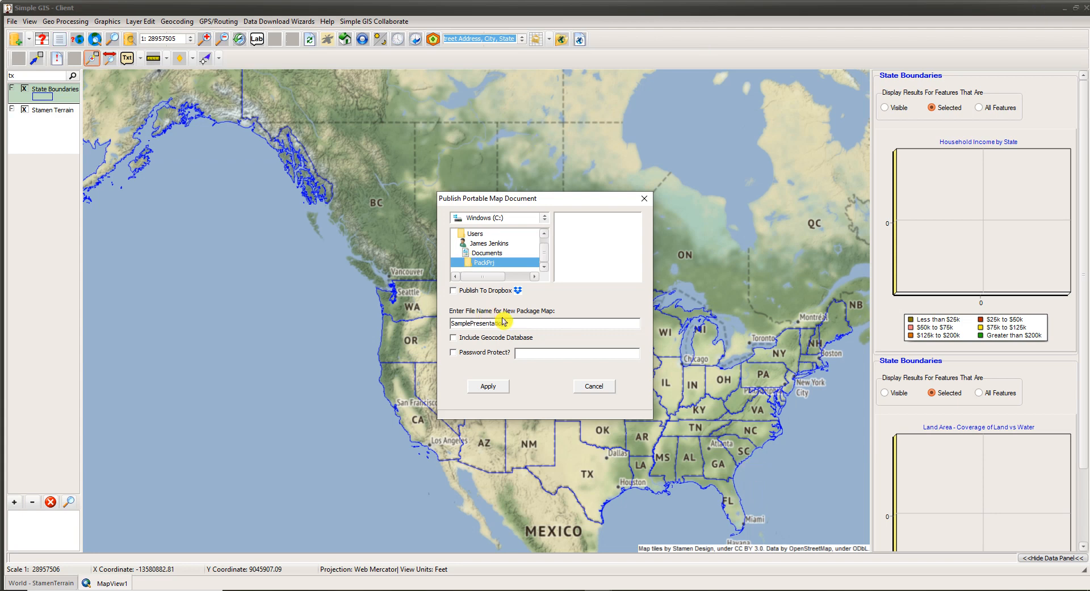
{"action": "left_click", "coordinate": [491, 387]}
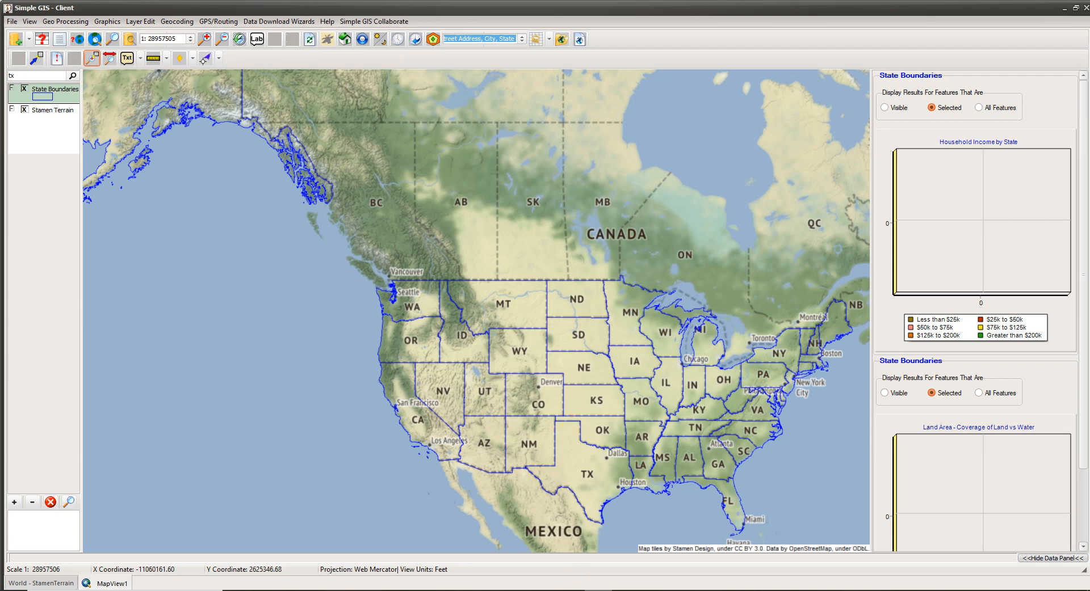
- Switch to the Simple GIS Software website in Chrome, examine the Simple Map Viewer application page, and return to Simple GIS Client
{"action": "mouse_move", "coordinate": [555, 586]}
{"action": "left_click", "coordinate": [514, 590]}
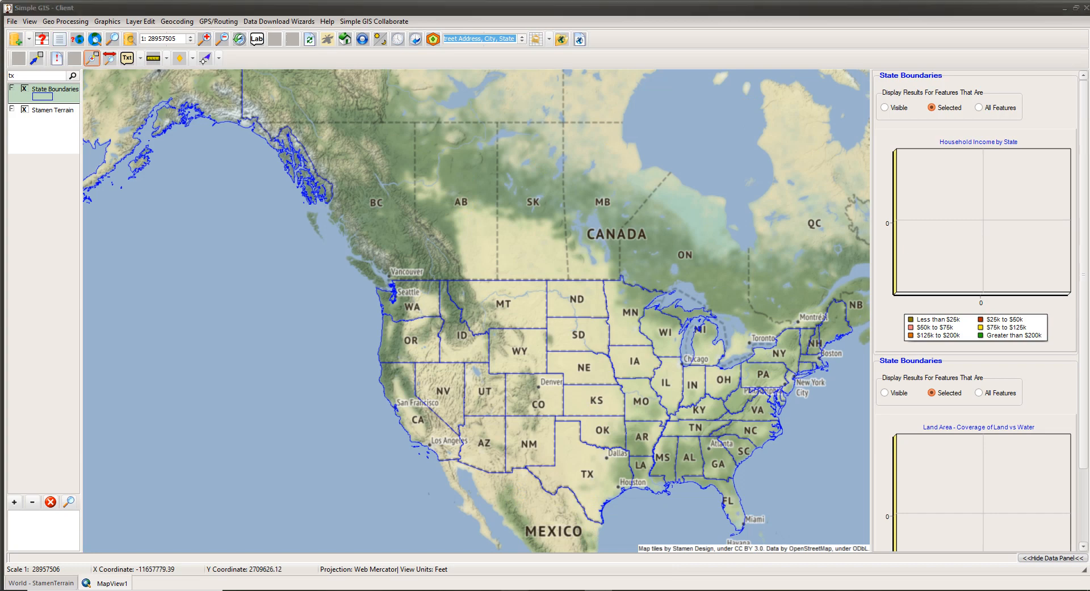
{"action": "scroll", "coordinate": [607, 318], "scroll_direction": "up", "scroll_amount": 1}
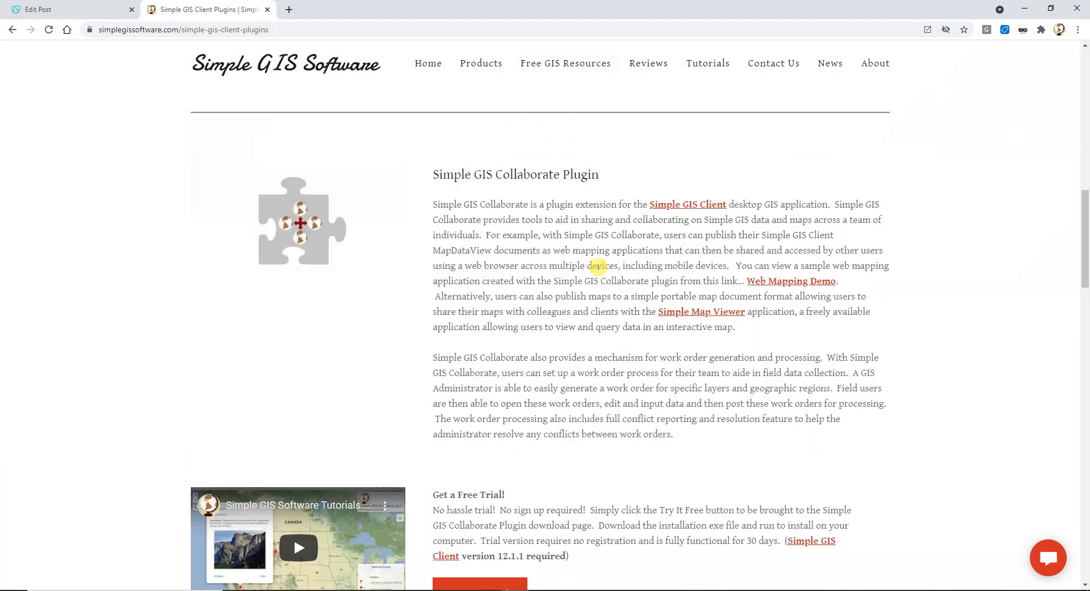
{"action": "left_click", "coordinate": [486, 65]}
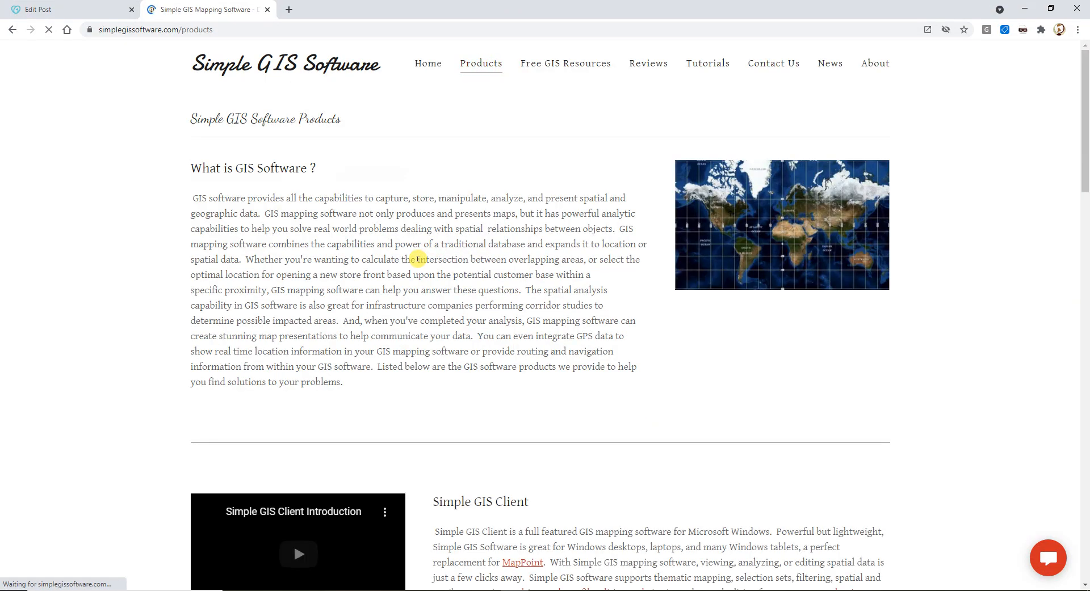
{"action": "scroll", "coordinate": [417, 259], "scroll_direction": "down", "scroll_amount": 20}
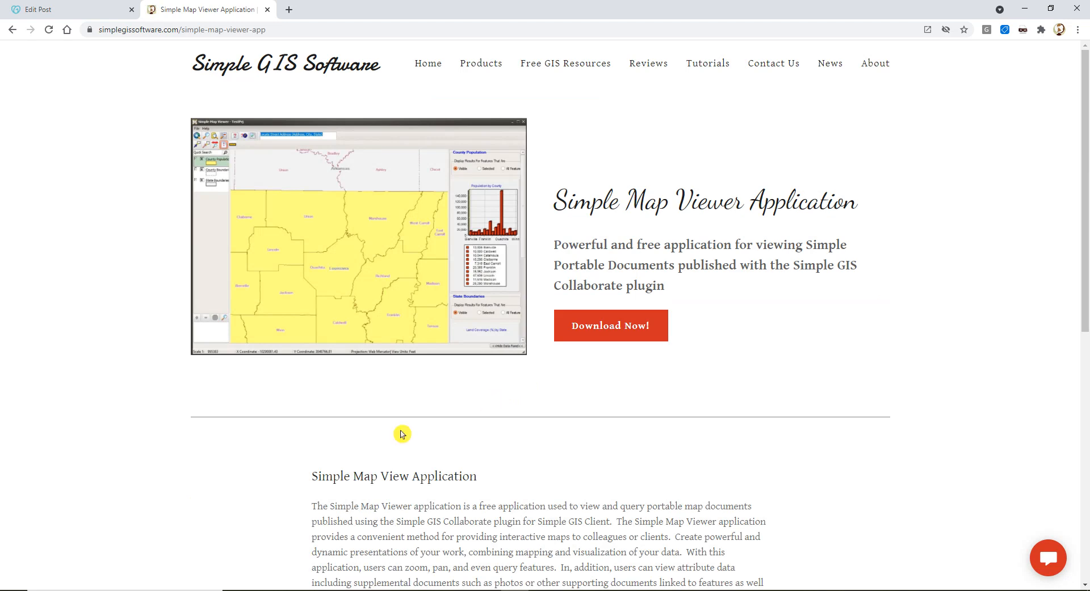
{"action": "scroll", "coordinate": [589, 502], "scroll_direction": "down", "scroll_amount": 3}
{"action": "scroll", "coordinate": [589, 506], "scroll_direction": "up", "scroll_amount": 2}
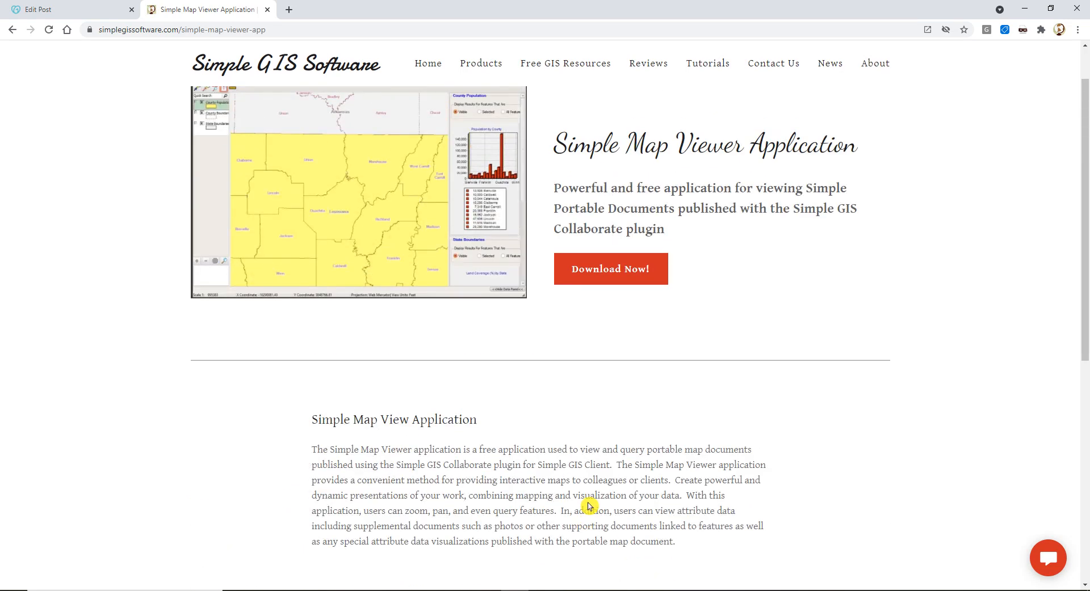
{"action": "scroll", "coordinate": [589, 505], "scroll_direction": "up", "scroll_amount": 1}
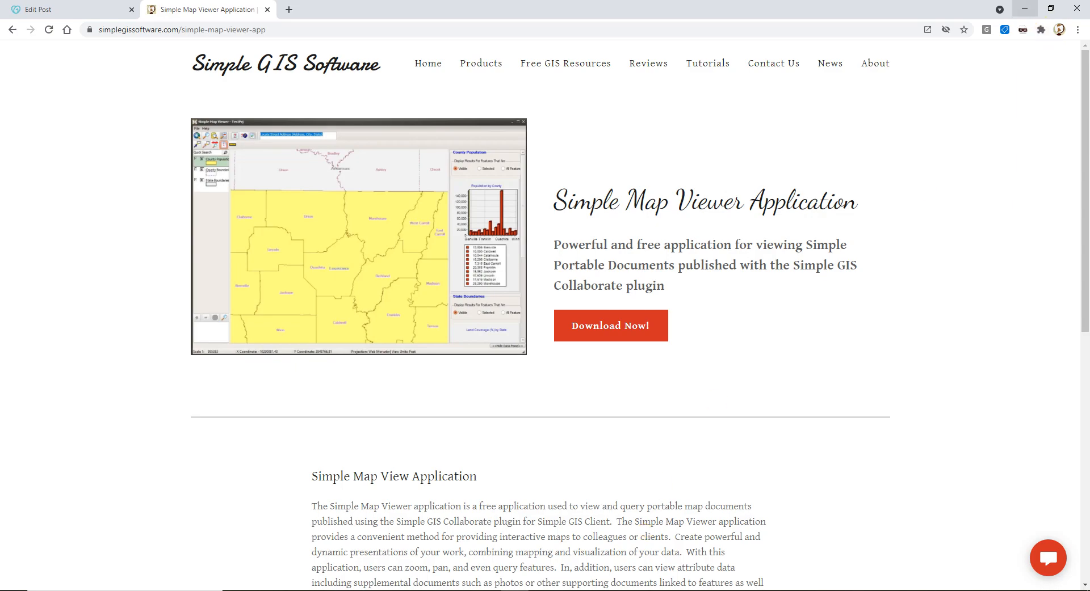
{"action": "left_click", "coordinate": [1024, 9]}
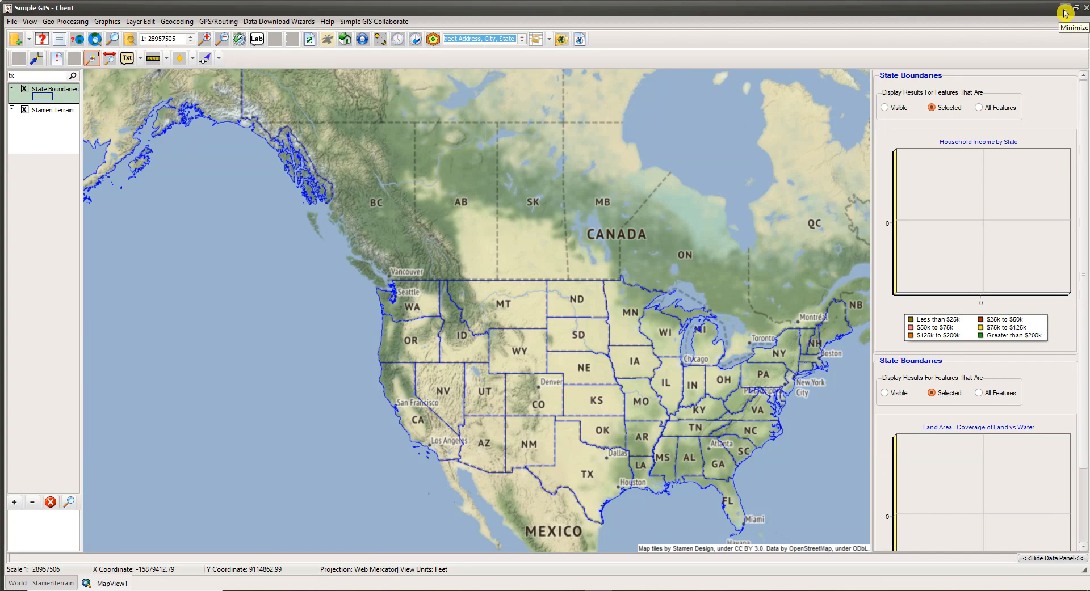
- Minimize Simple GIS Client, move the Simple GIS Map Viewer shortcut to an empty desktop area, and launch Simple Map Viewer
{"action": "left_click", "coordinate": [1064, 12]}
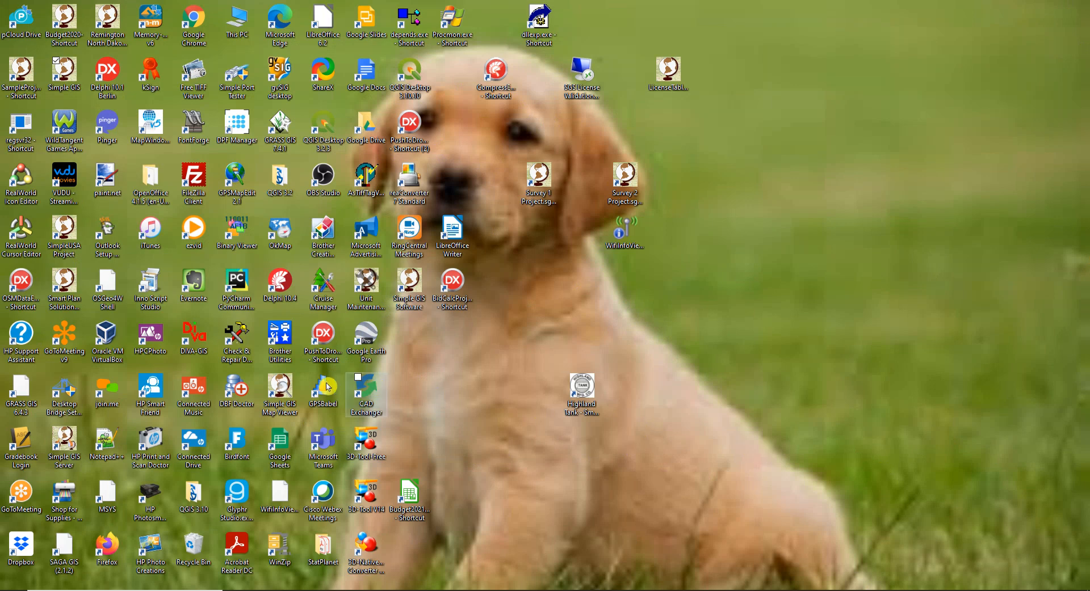
{"action": "left_click_drag", "start_coordinate": [278, 399], "coordinate": [712, 341]}
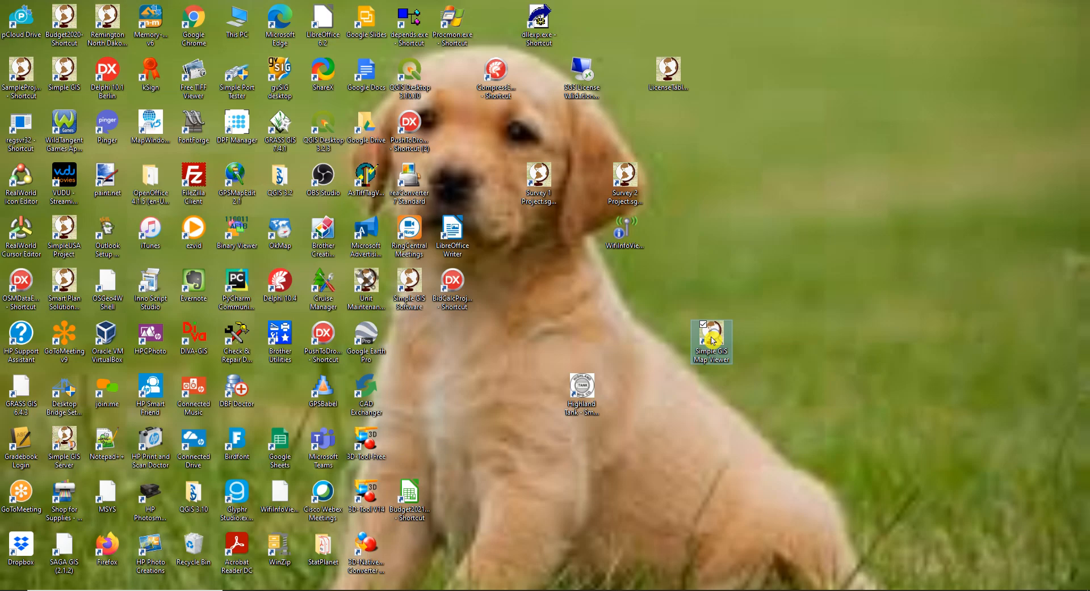
{"action": "double_click", "coordinate": [711, 341]}
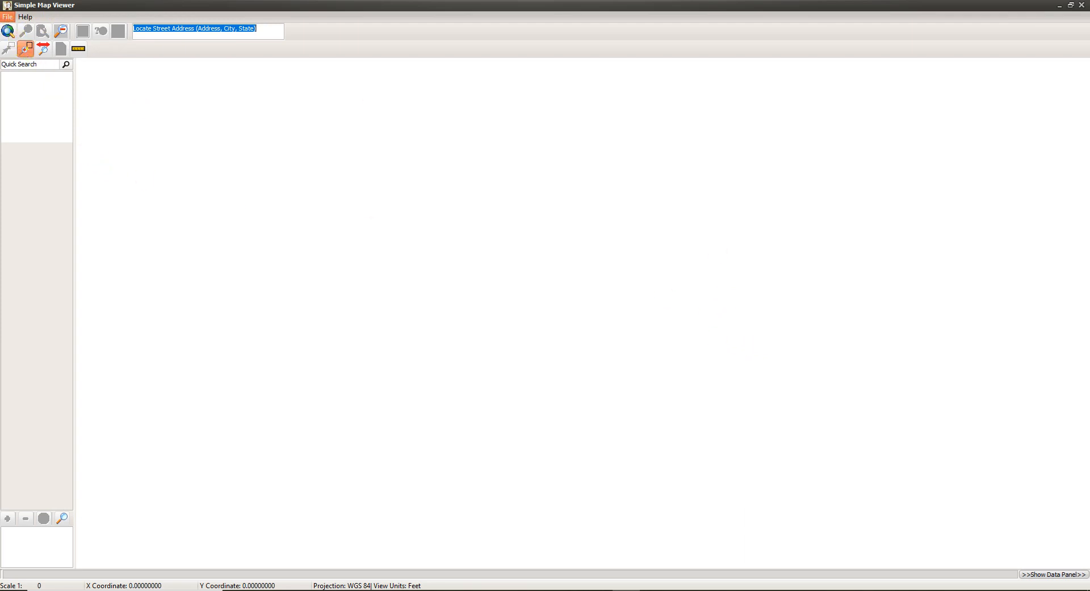
- Open the portable map document SamplePresentation.spmd from the PackPrj folder
{"action": "left_click", "coordinate": [7, 16]}
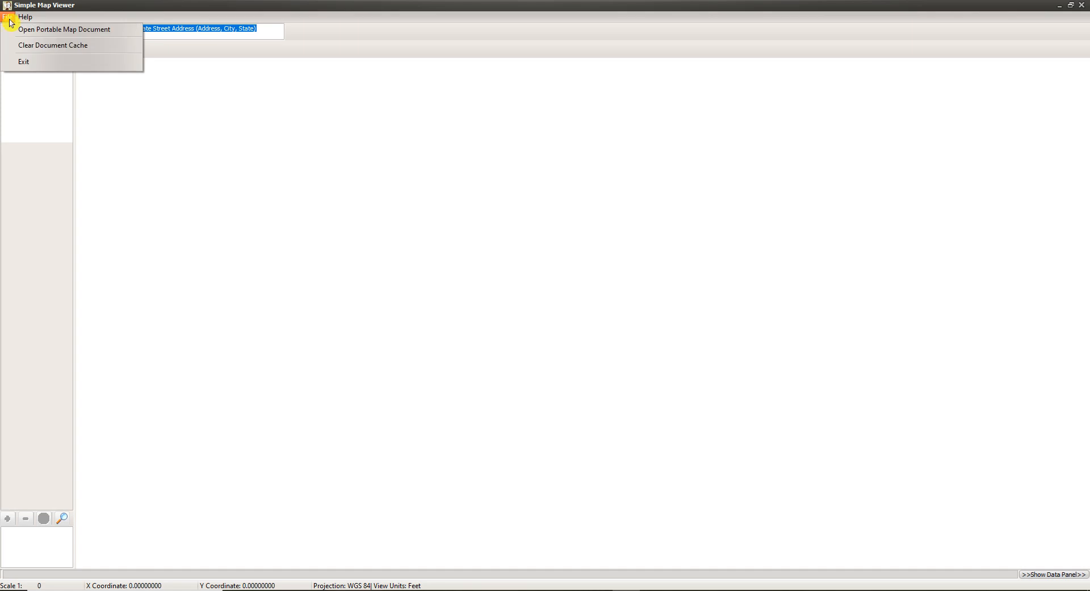
{"action": "left_click", "coordinate": [46, 33]}
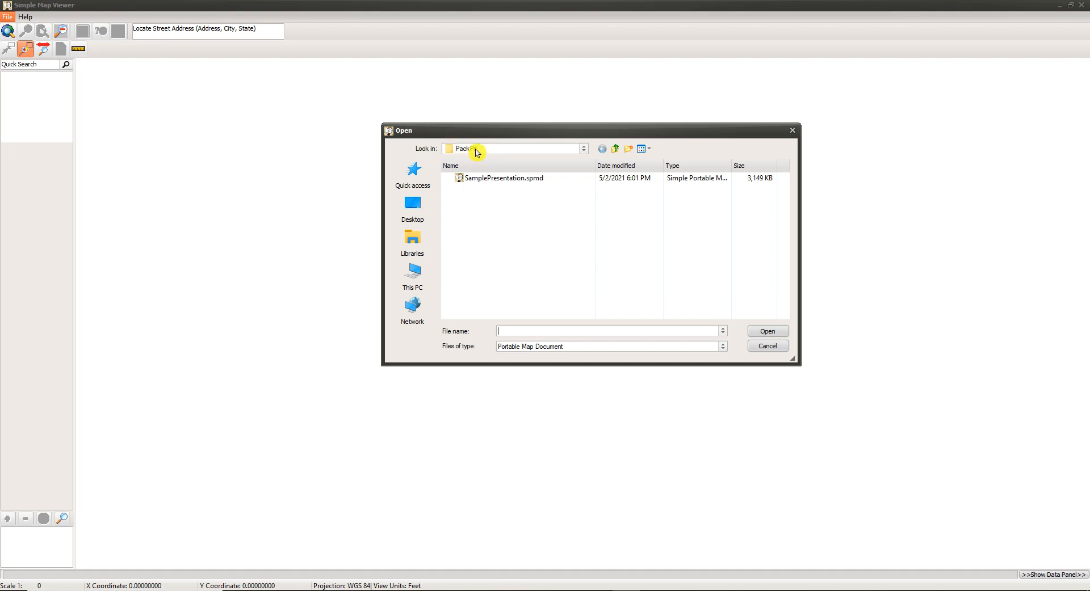
{"action": "left_click", "coordinate": [500, 183]}
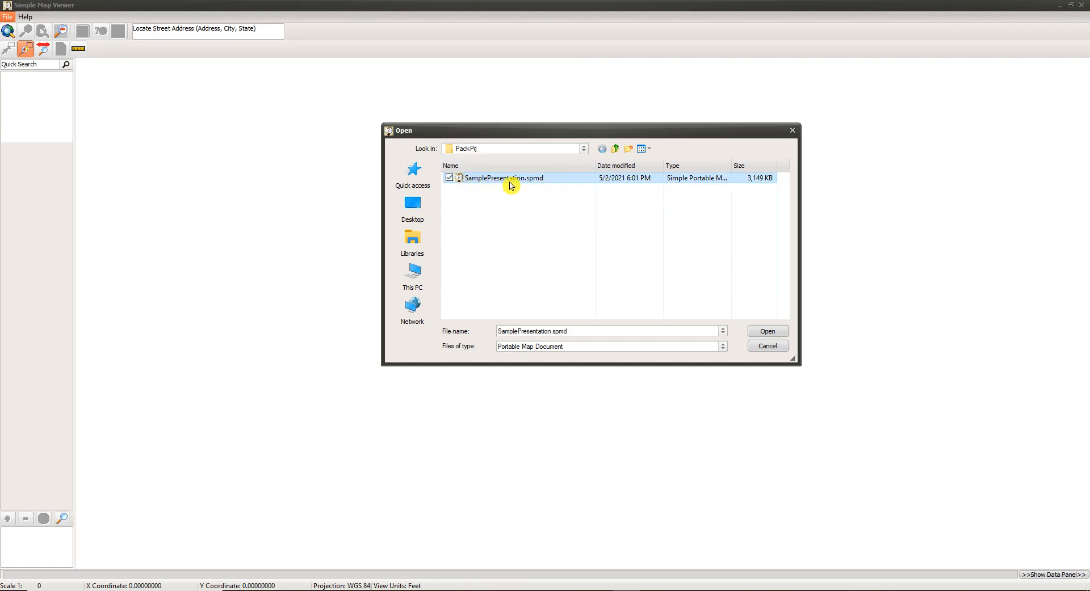
{"action": "left_click", "coordinate": [539, 183]}
{"action": "left_click", "coordinate": [768, 332]}
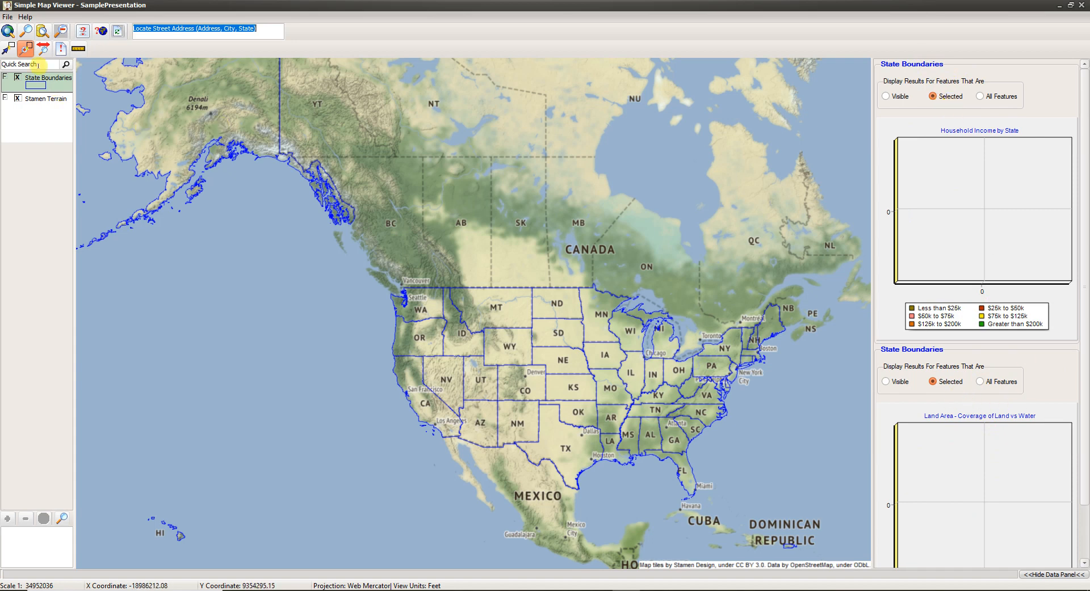
- Quick Search the State Boundaries layer for "va" and examine Virginia's household income and land versus water charts
{"action": "key", "text": "Tab"}
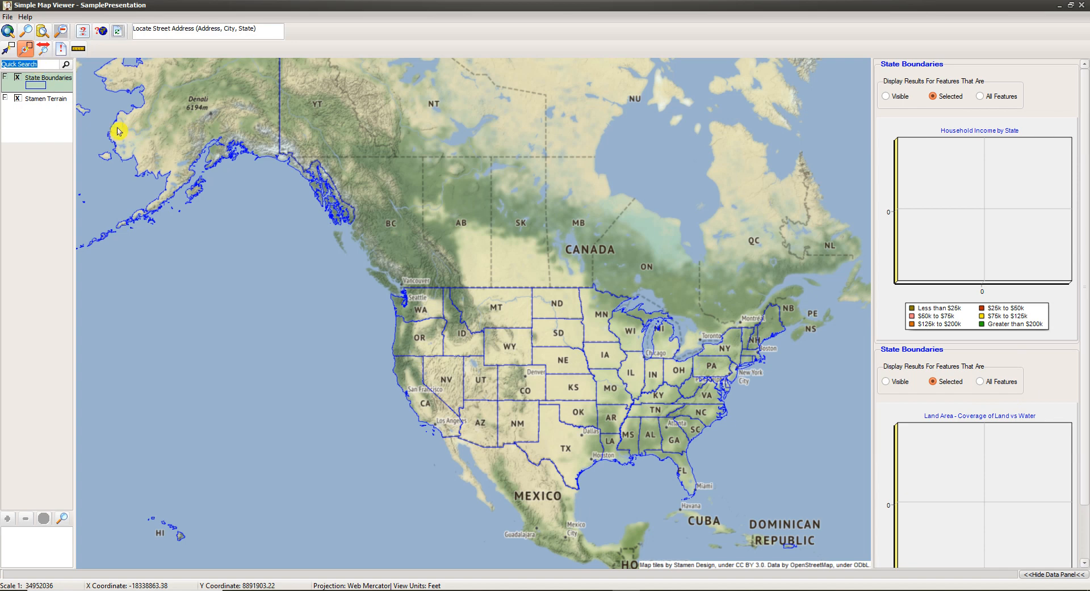
{"action": "type", "text": "va"}
{"action": "key", "text": "Return"}
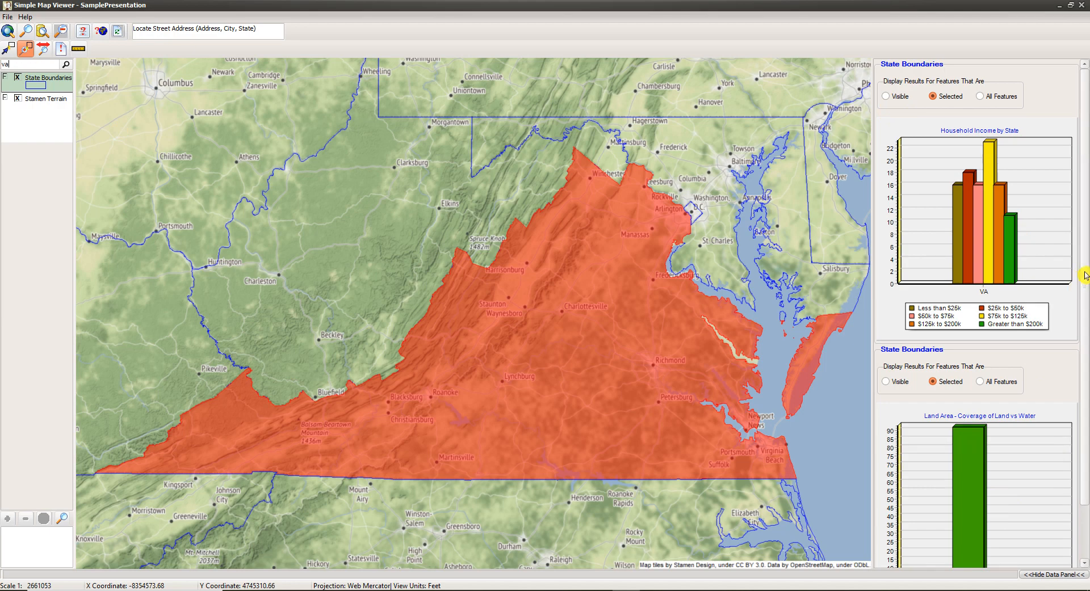
{"action": "scroll", "coordinate": [1085, 275], "scroll_direction": "down", "scroll_amount": 1}
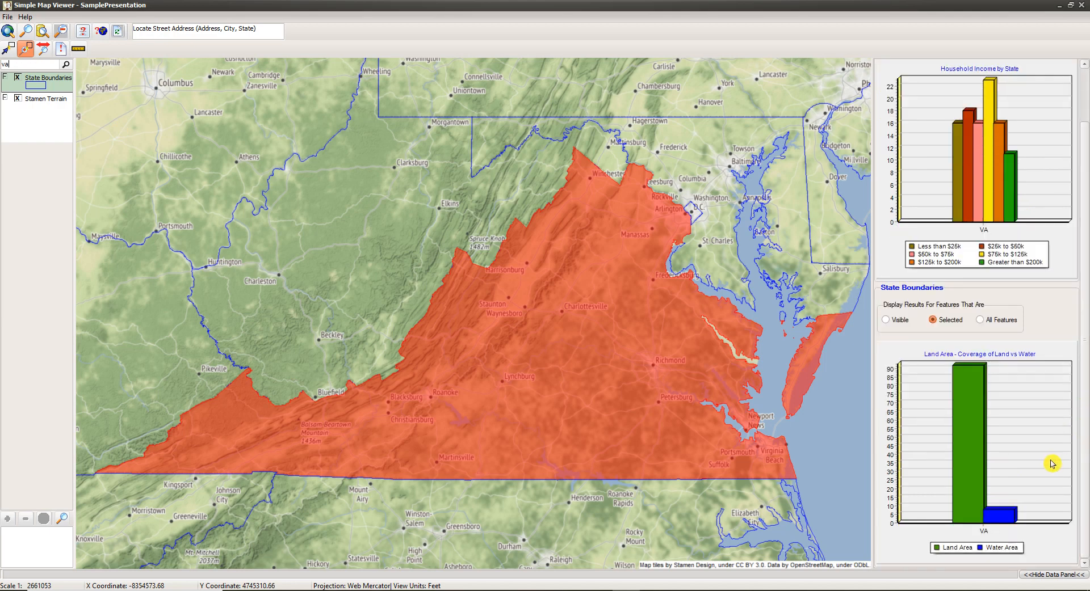
- Quick Search the State Boundaries layer for "florida" to select Florida and update its charts
{"action": "double_click", "coordinate": [13, 64]}
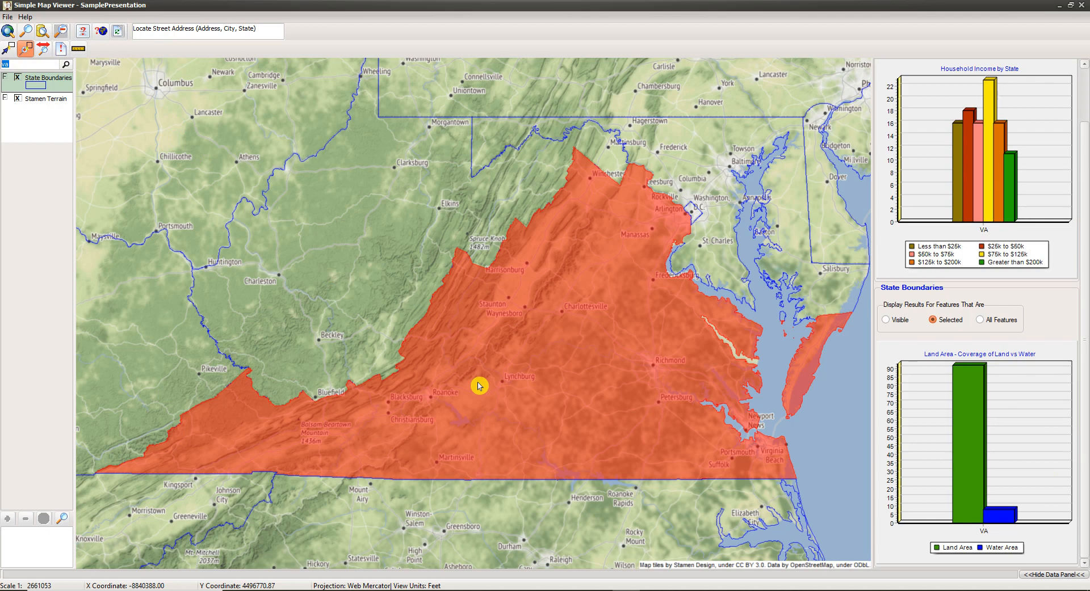
{"action": "type", "text": "florid"}
{"action": "left_click", "coordinate": [477, 383]}
{"action": "key", "text": "Return"}
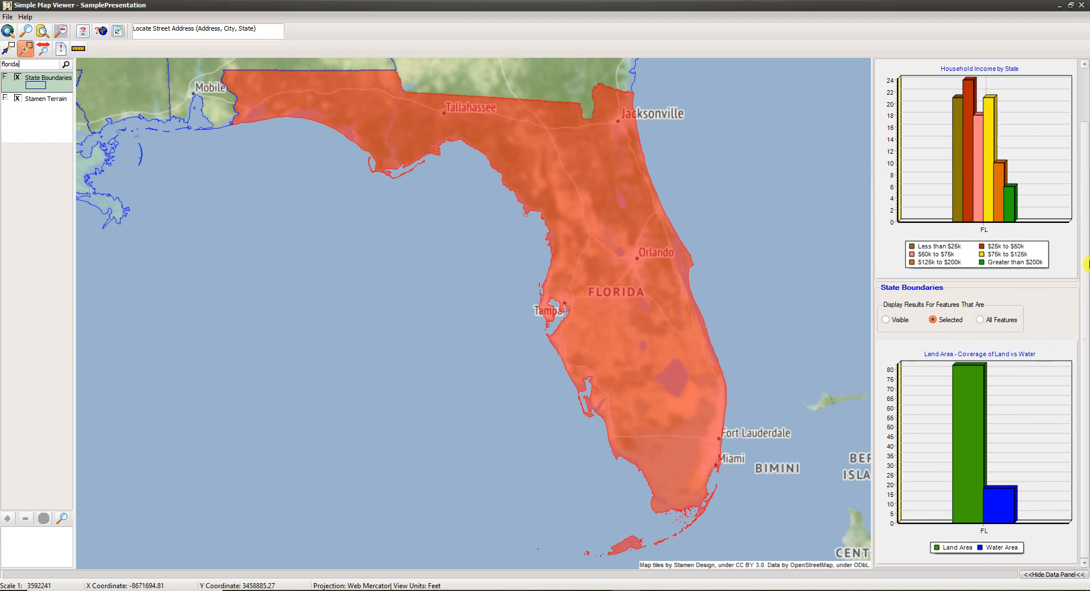
- Compare the Household Income by State chart for visible and all features, then return it to selected features
{"action": "left_click_drag", "start_coordinate": [1082, 270], "coordinate": [1079, 177]}
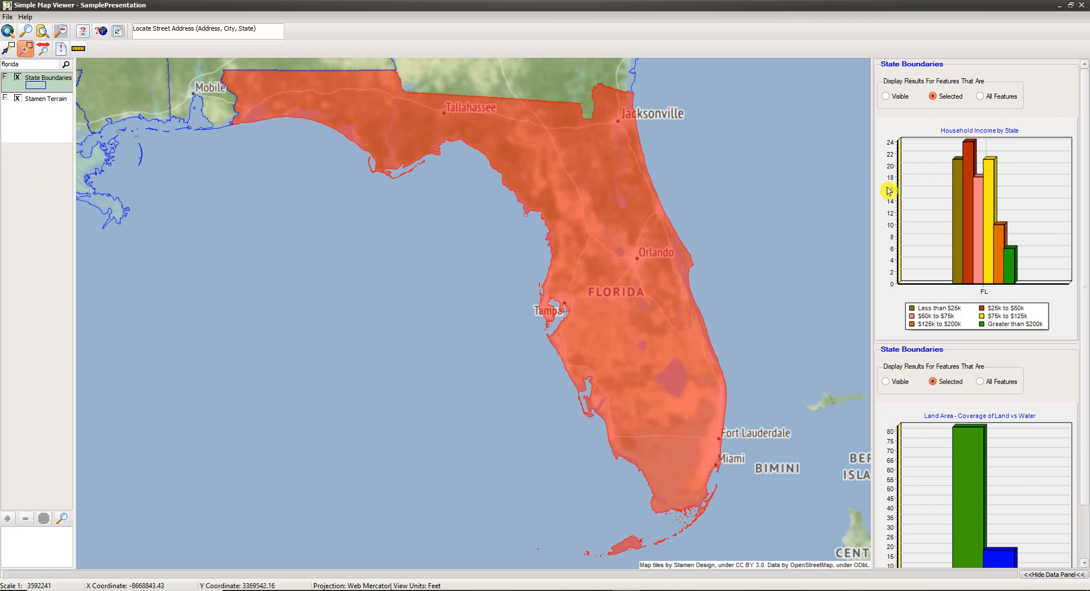
{"action": "left_click", "coordinate": [887, 98]}
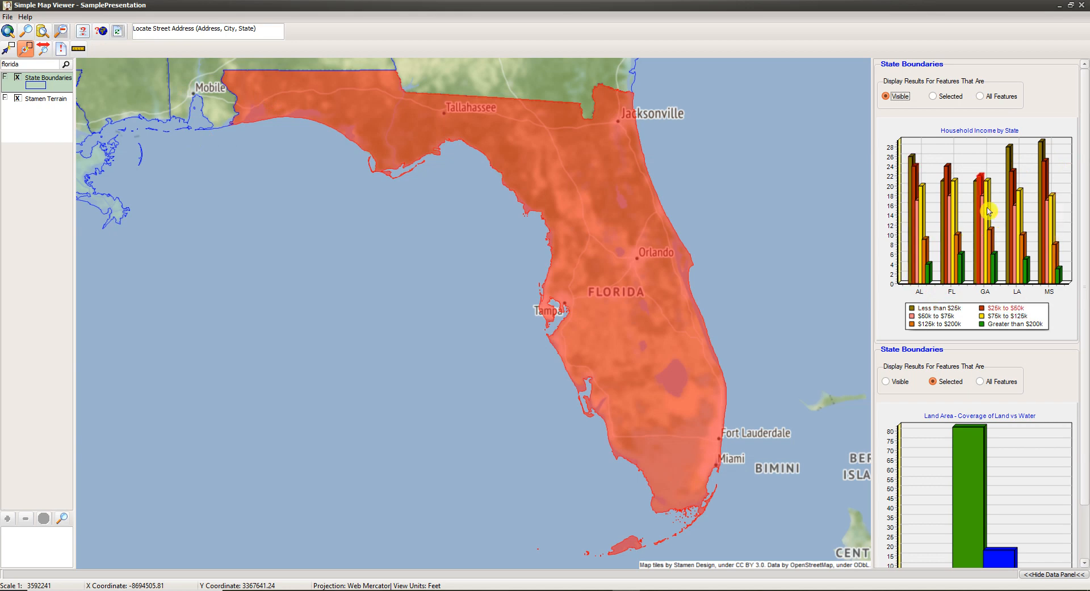
{"action": "left_click", "coordinate": [980, 96]}
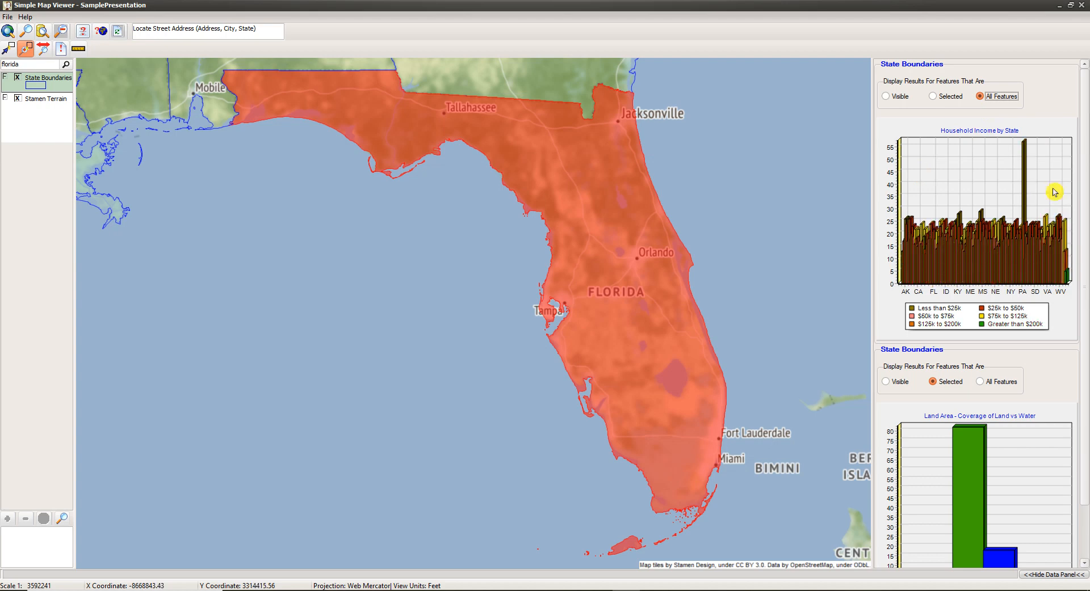
{"action": "left_click", "coordinate": [944, 96]}
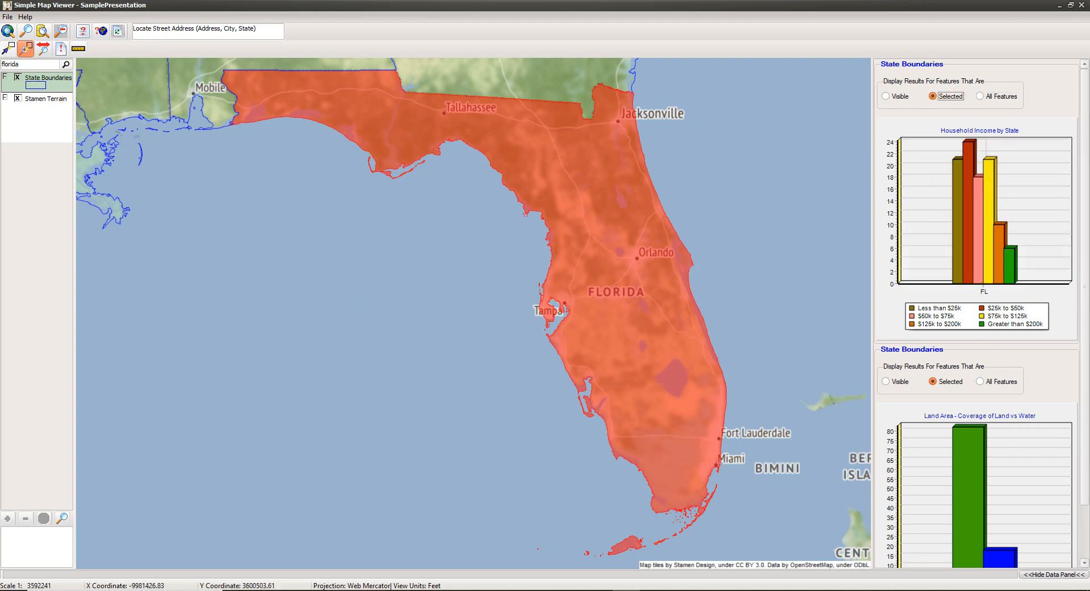
- Add South Carolina to the Florida selection on the map and compare both states in the income and land coverage charts
{"action": "left_click_drag", "start_coordinate": [301, 182], "coordinate": [431, 462]}
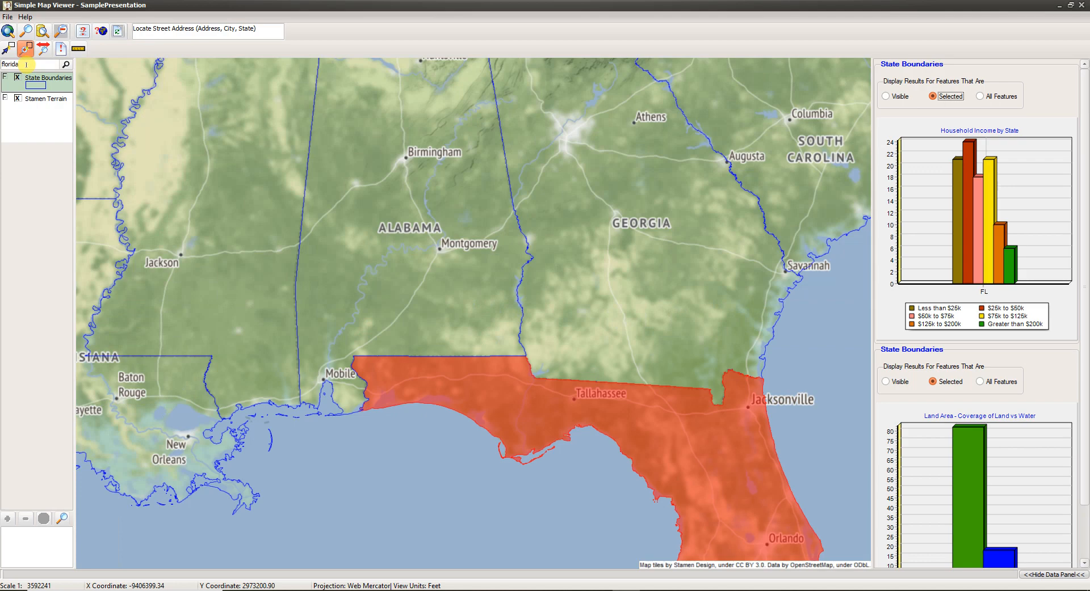
{"action": "left_click", "coordinate": [329, 207]}
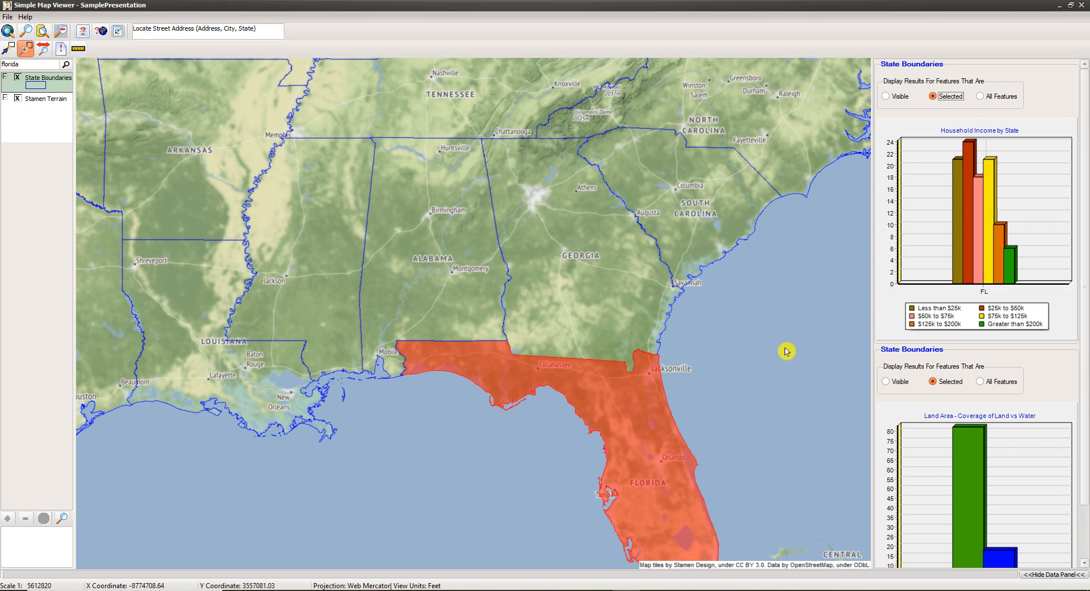
{"action": "left_click", "coordinate": [700, 234]}
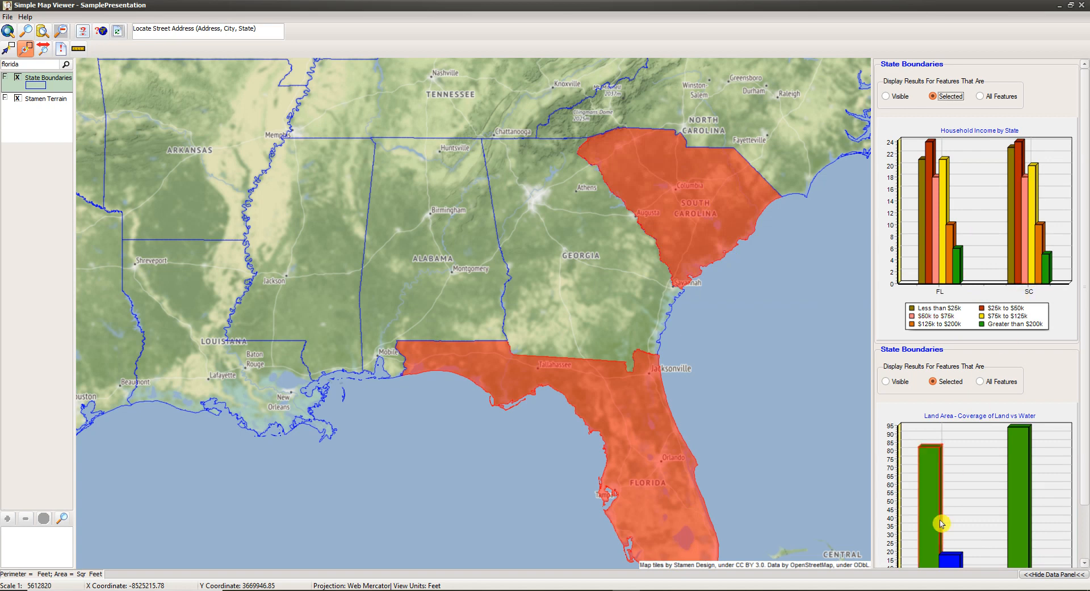
{"action": "scroll", "coordinate": [1085, 437], "scroll_direction": "down", "scroll_amount": 1}
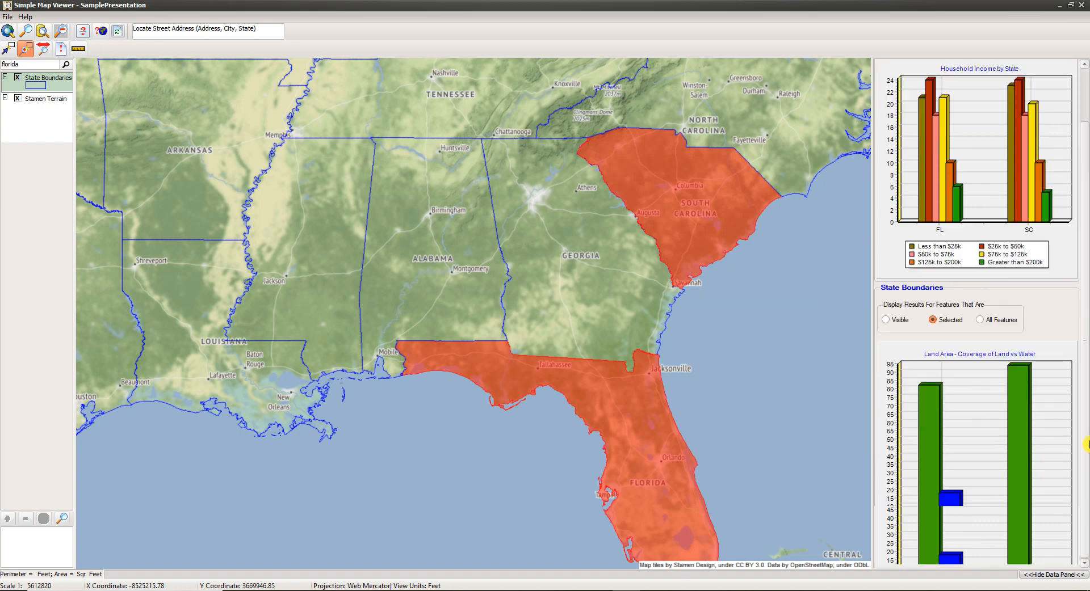